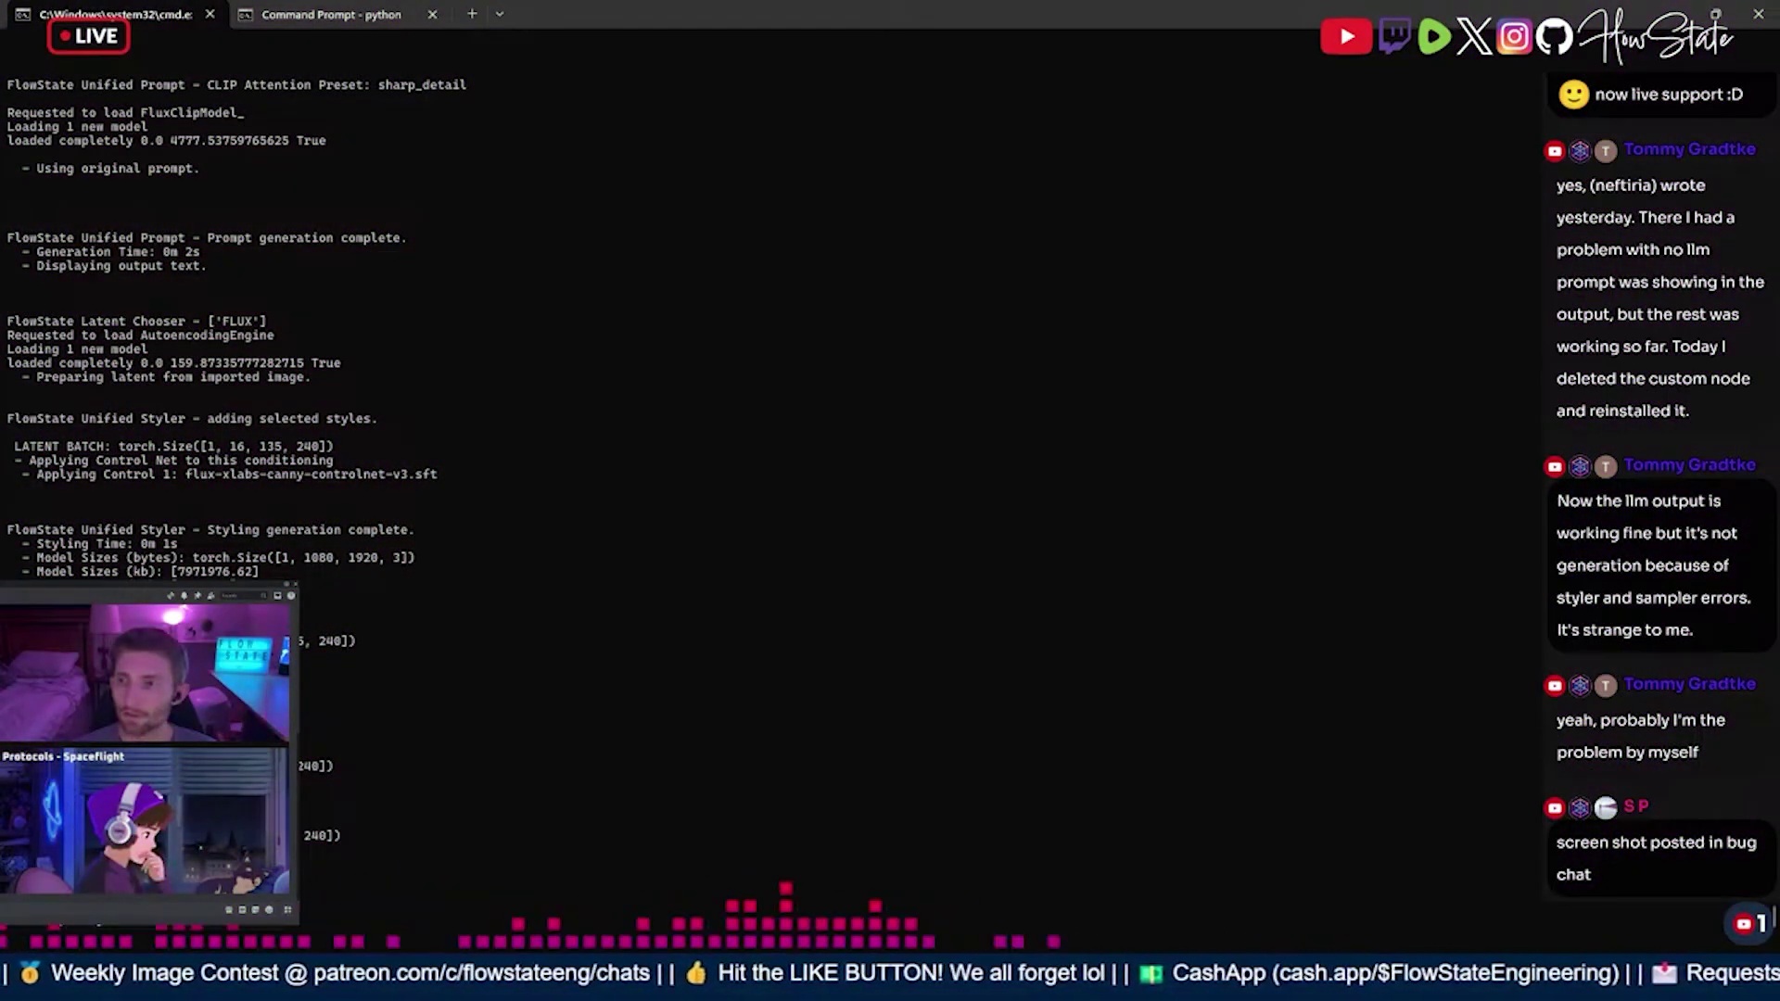
- Review the screenshot of the Styler and Sampler validation errors, then return to the ComfyUI workflow
{"action": "key", "text": "alt+Tab"}
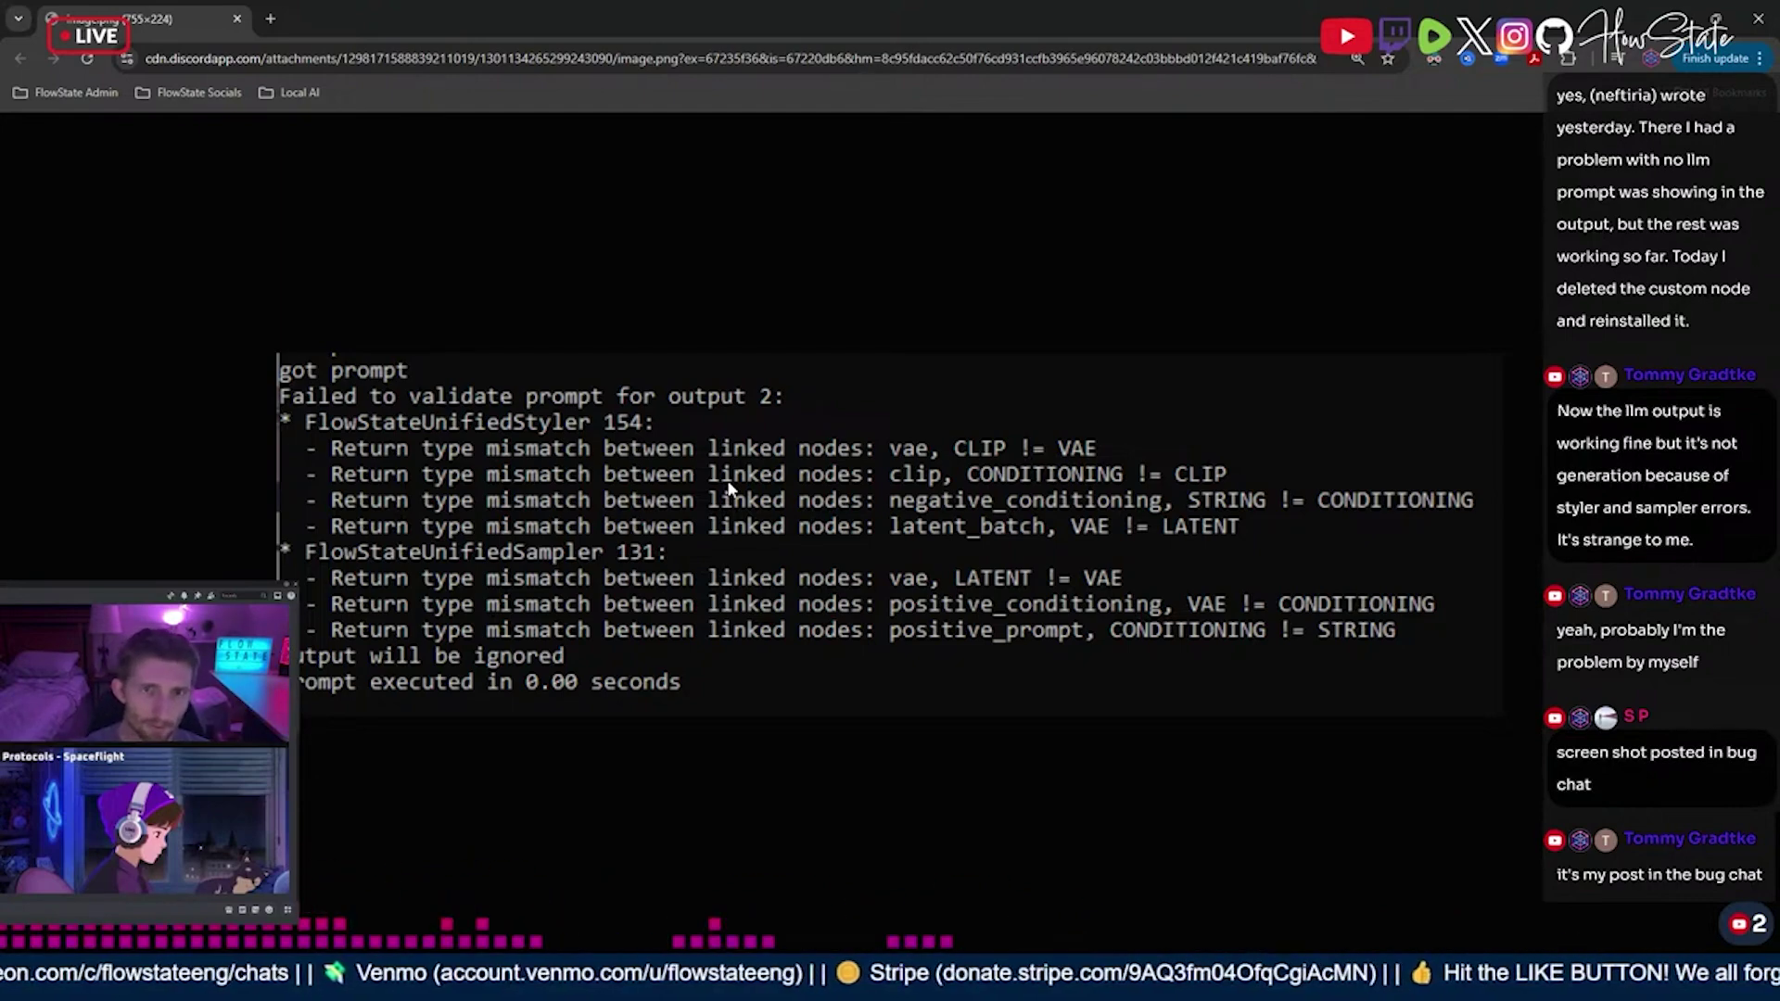
{"action": "key", "text": "ctrl+w"}
{"action": "scroll", "coordinate": [170, 445], "scroll_direction": "up", "scroll_amount": 4}
{"action": "scroll", "coordinate": [97, 424], "scroll_direction": "up", "scroll_amount": 2}
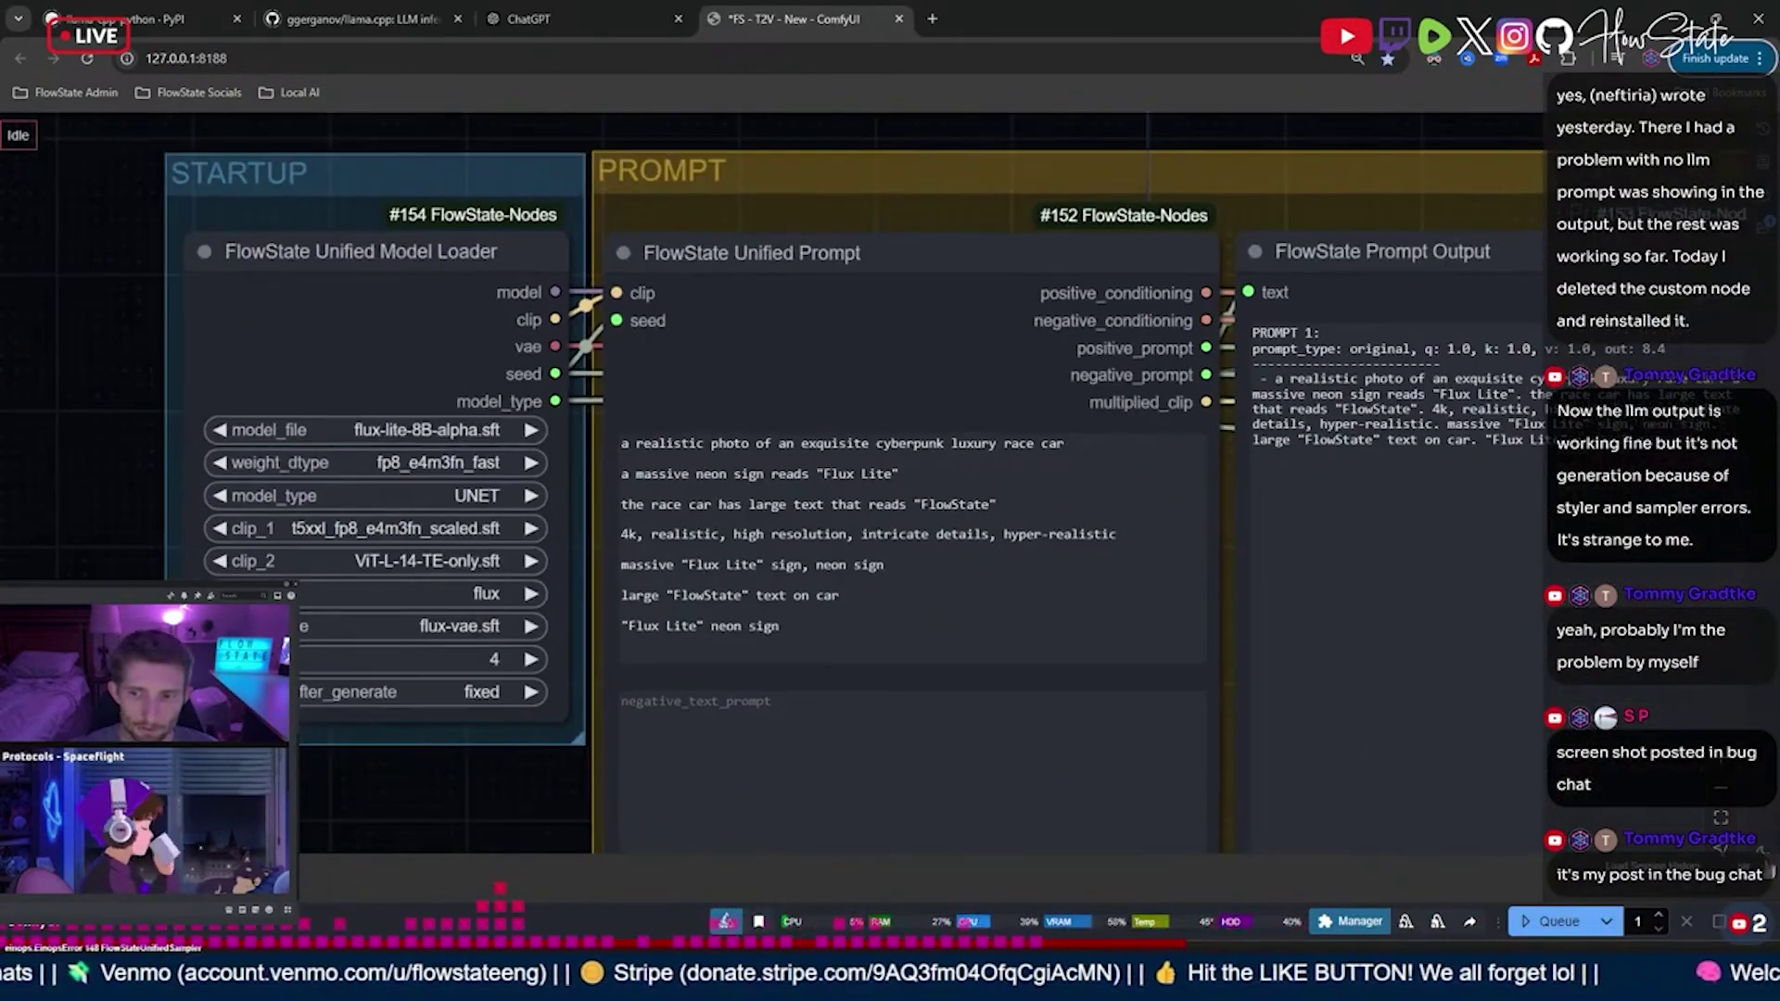
- Zoom and pan around the existing workflow to inspect the loader, prompt and Prompt Output wiring
{"action": "scroll", "coordinate": [158, 454], "scroll_direction": "up", "scroll_amount": 1}
{"action": "scroll", "coordinate": [158, 454], "scroll_direction": "up", "scroll_amount": 3}
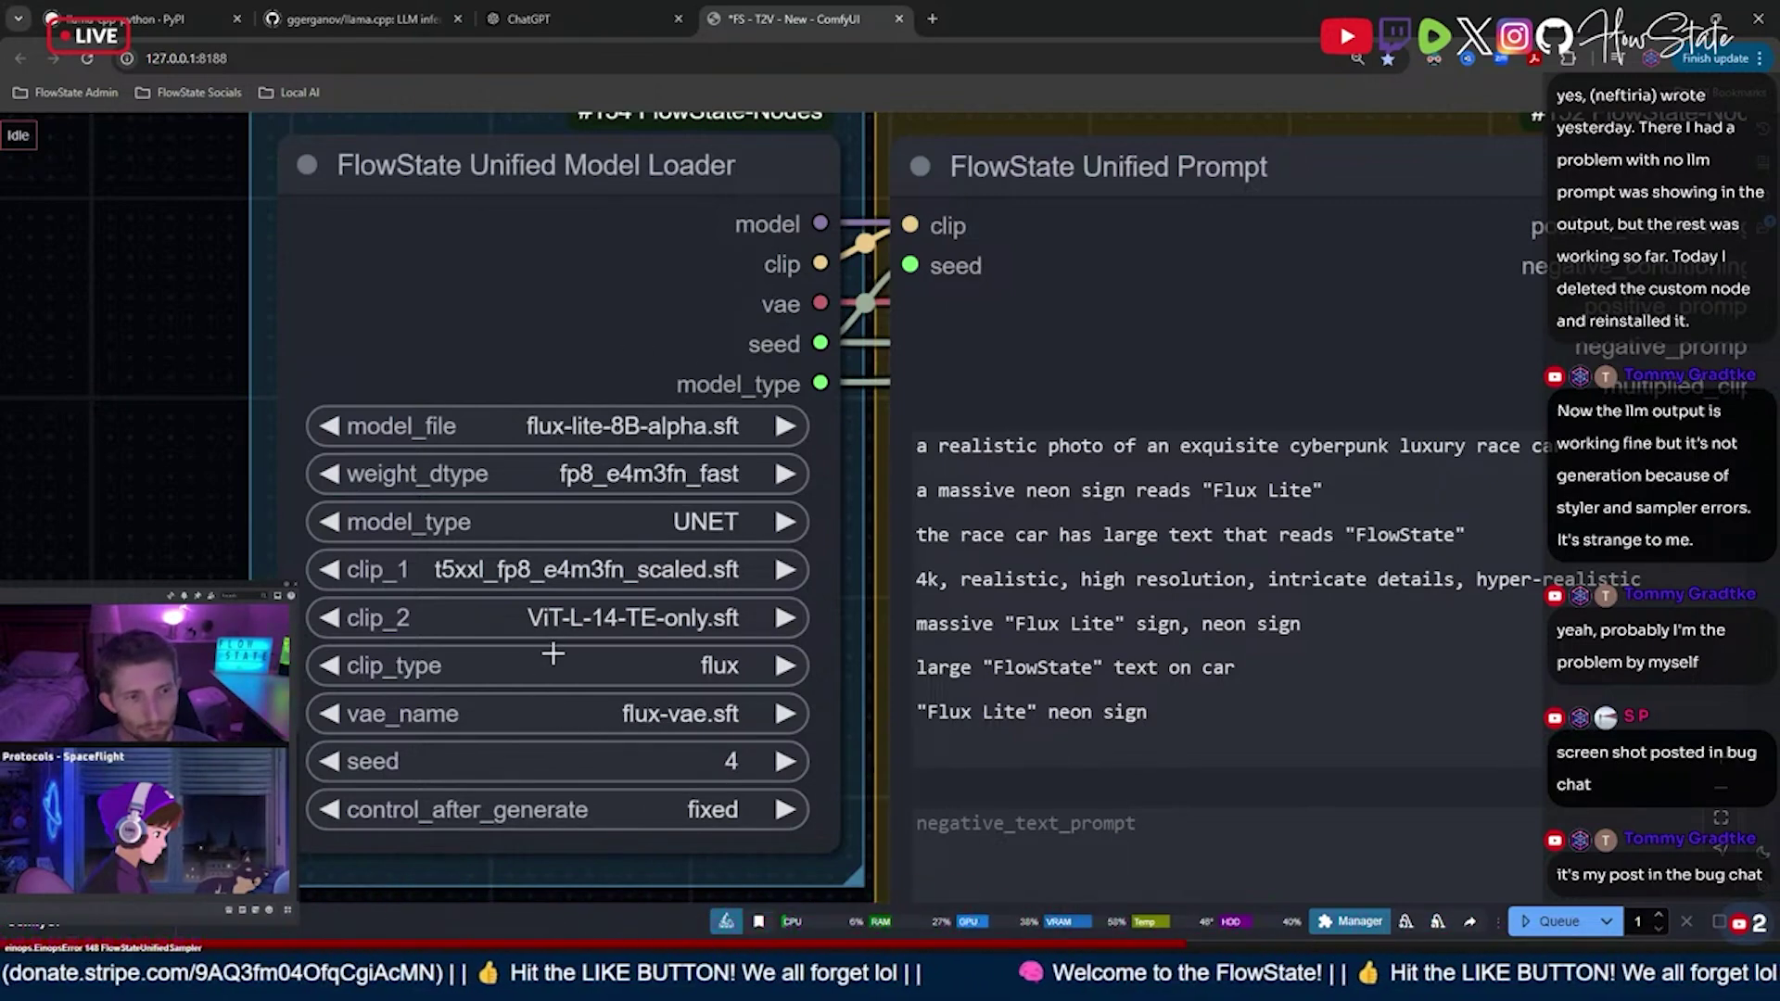
{"action": "scroll", "coordinate": [553, 653], "scroll_direction": "down", "scroll_amount": 1}
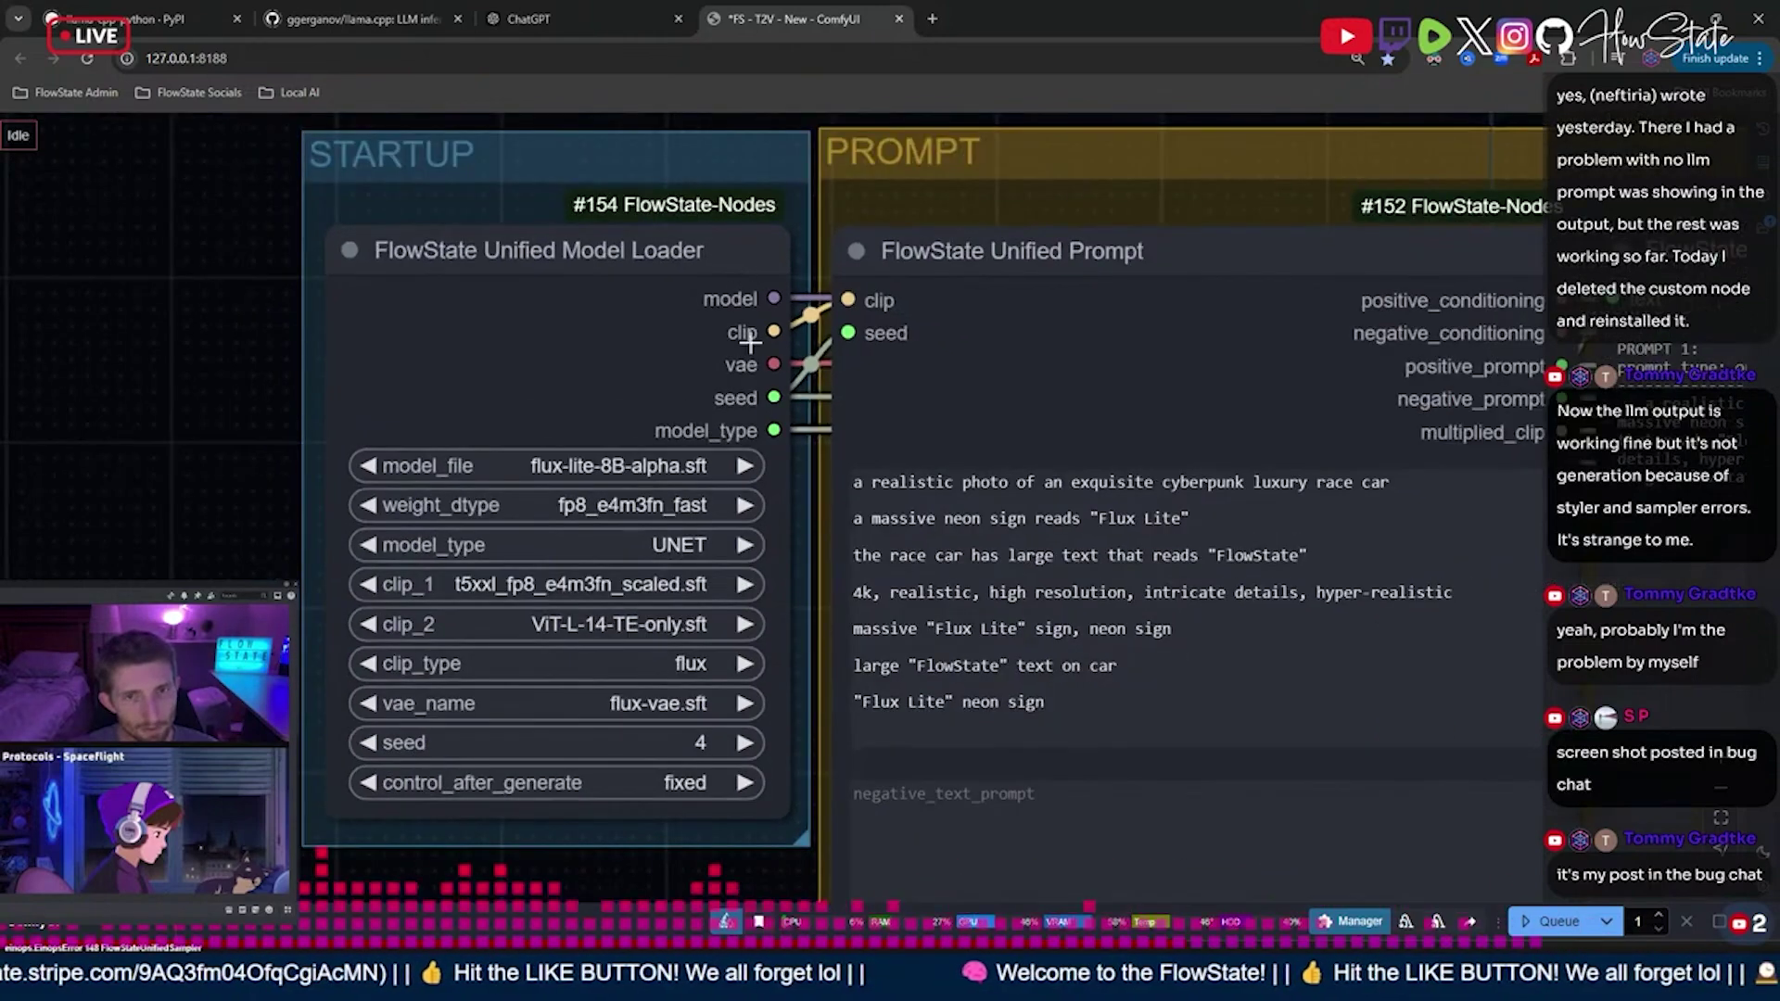
{"action": "scroll", "coordinate": [760, 325], "scroll_direction": "up", "scroll_amount": 5}
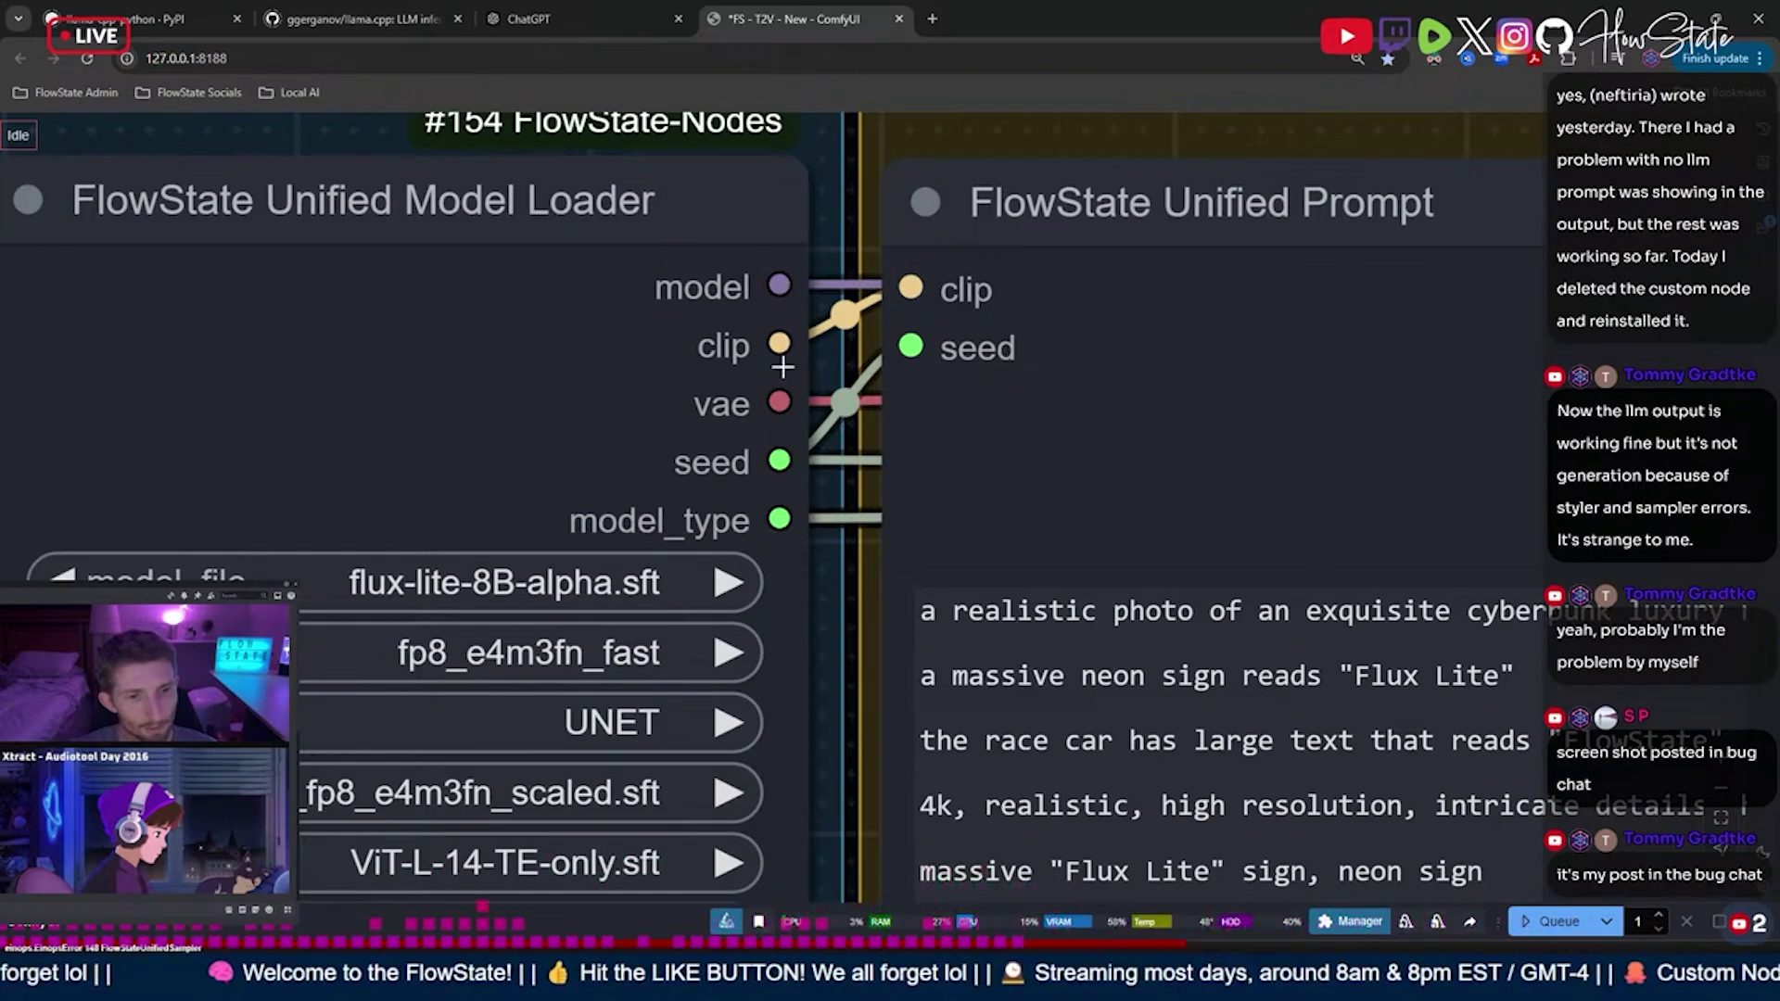
{"action": "scroll", "coordinate": [750, 394], "scroll_direction": "down", "scroll_amount": 5}
{"action": "scroll", "coordinate": [749, 394], "scroll_direction": "down", "scroll_amount": 5}
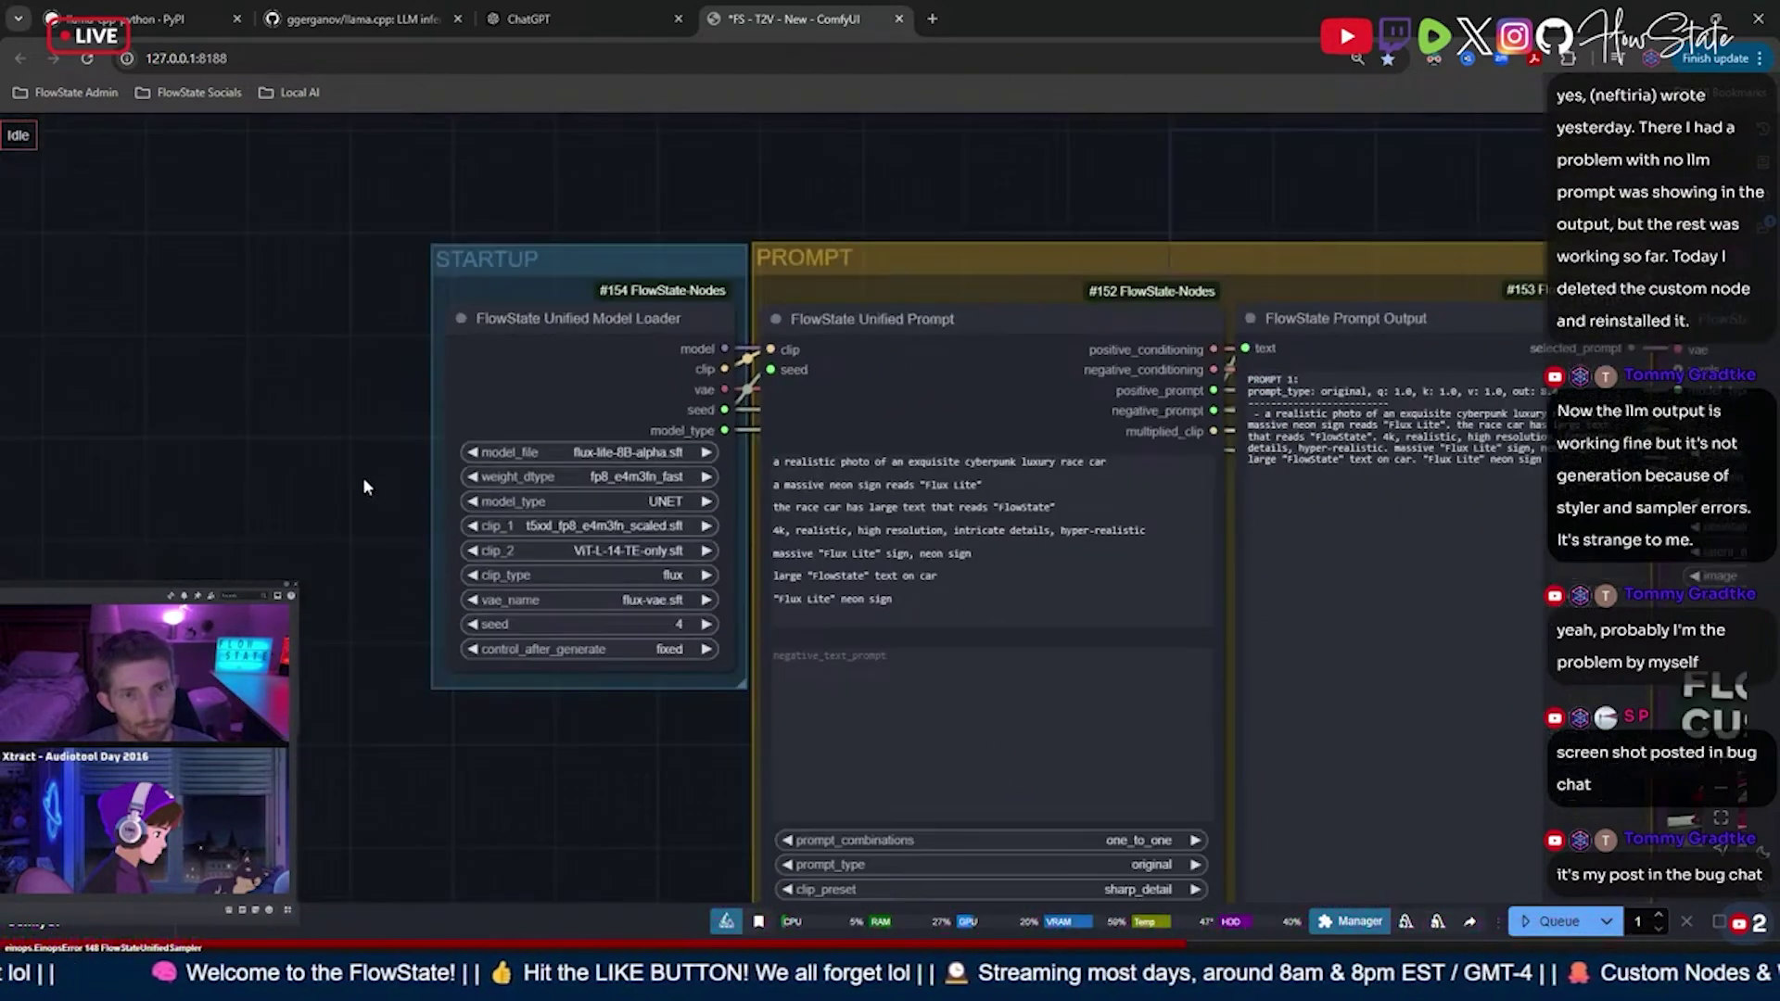
{"action": "left_click_drag", "start_coordinate": [363, 477], "coordinate": [192, 431]}
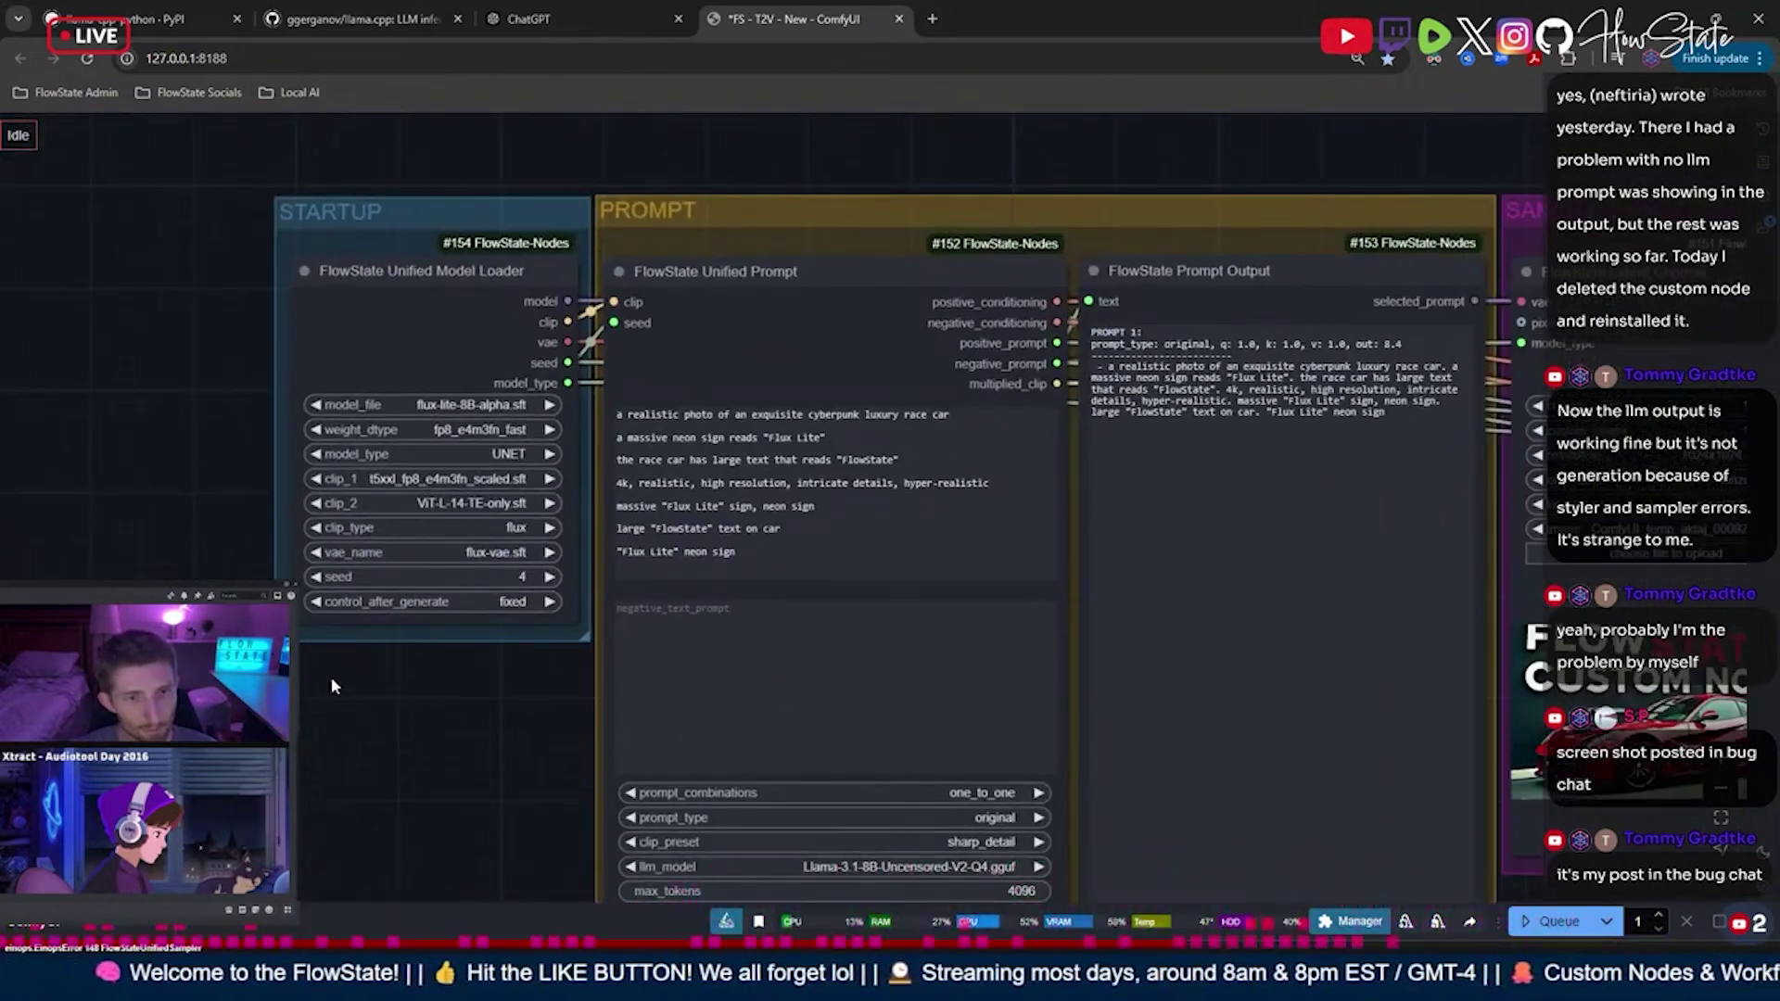
{"action": "scroll", "coordinate": [423, 693], "scroll_direction": "down", "scroll_amount": 2}
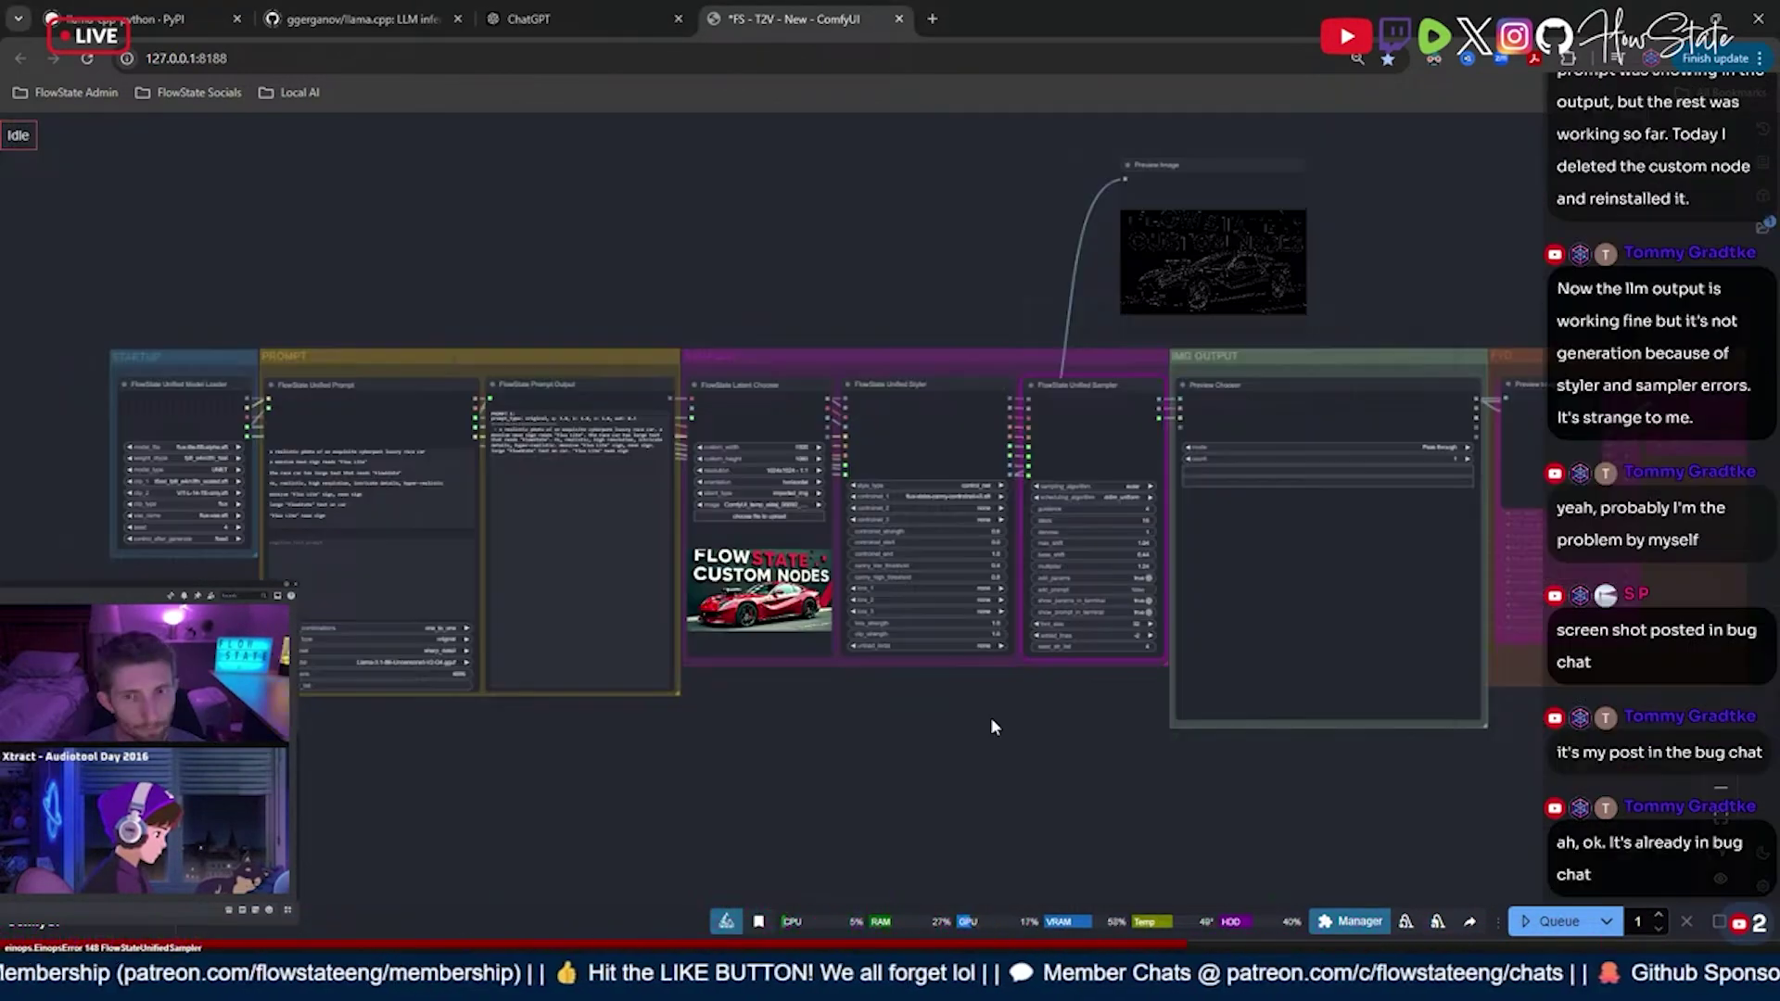
{"action": "scroll", "coordinate": [990, 727], "scroll_direction": "down", "scroll_amount": 3}
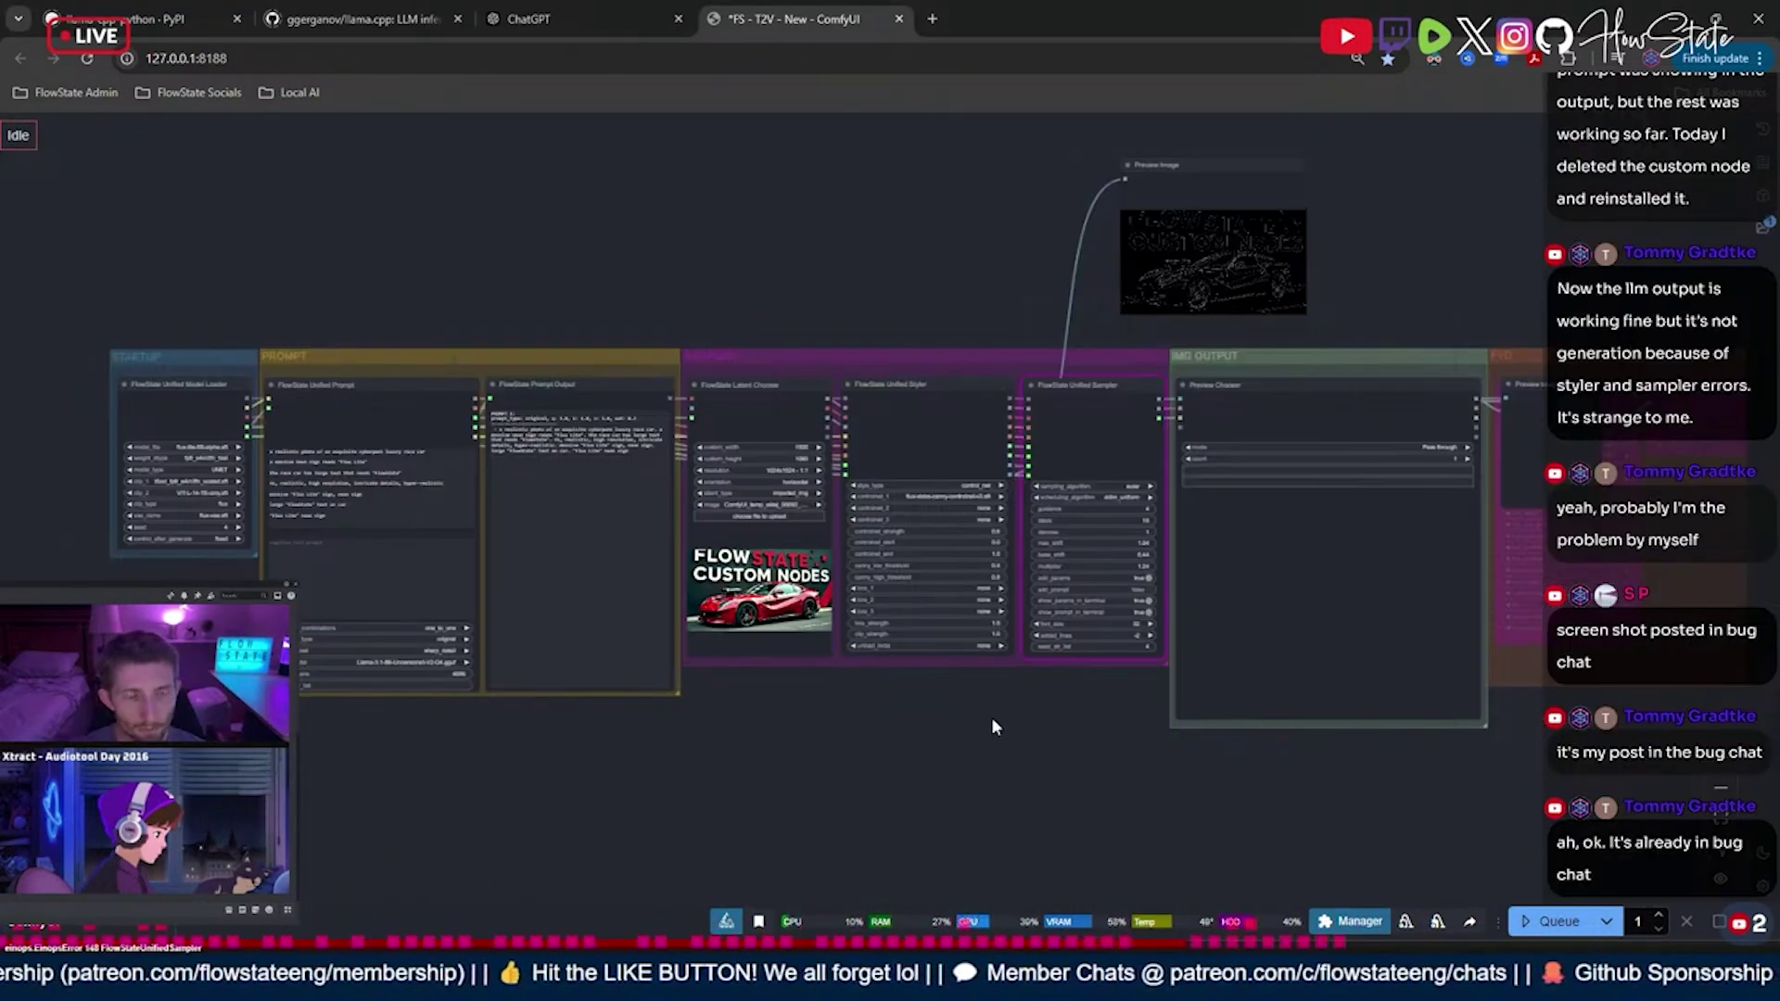
{"action": "mouse_move", "coordinate": [1057, 737]}
{"action": "left_mouse_down"}
{"action": "mouse_move", "coordinate": [1098, 718]}
{"action": "mouse_move", "coordinate": [1029, 727]}
{"action": "left_mouse_up"}
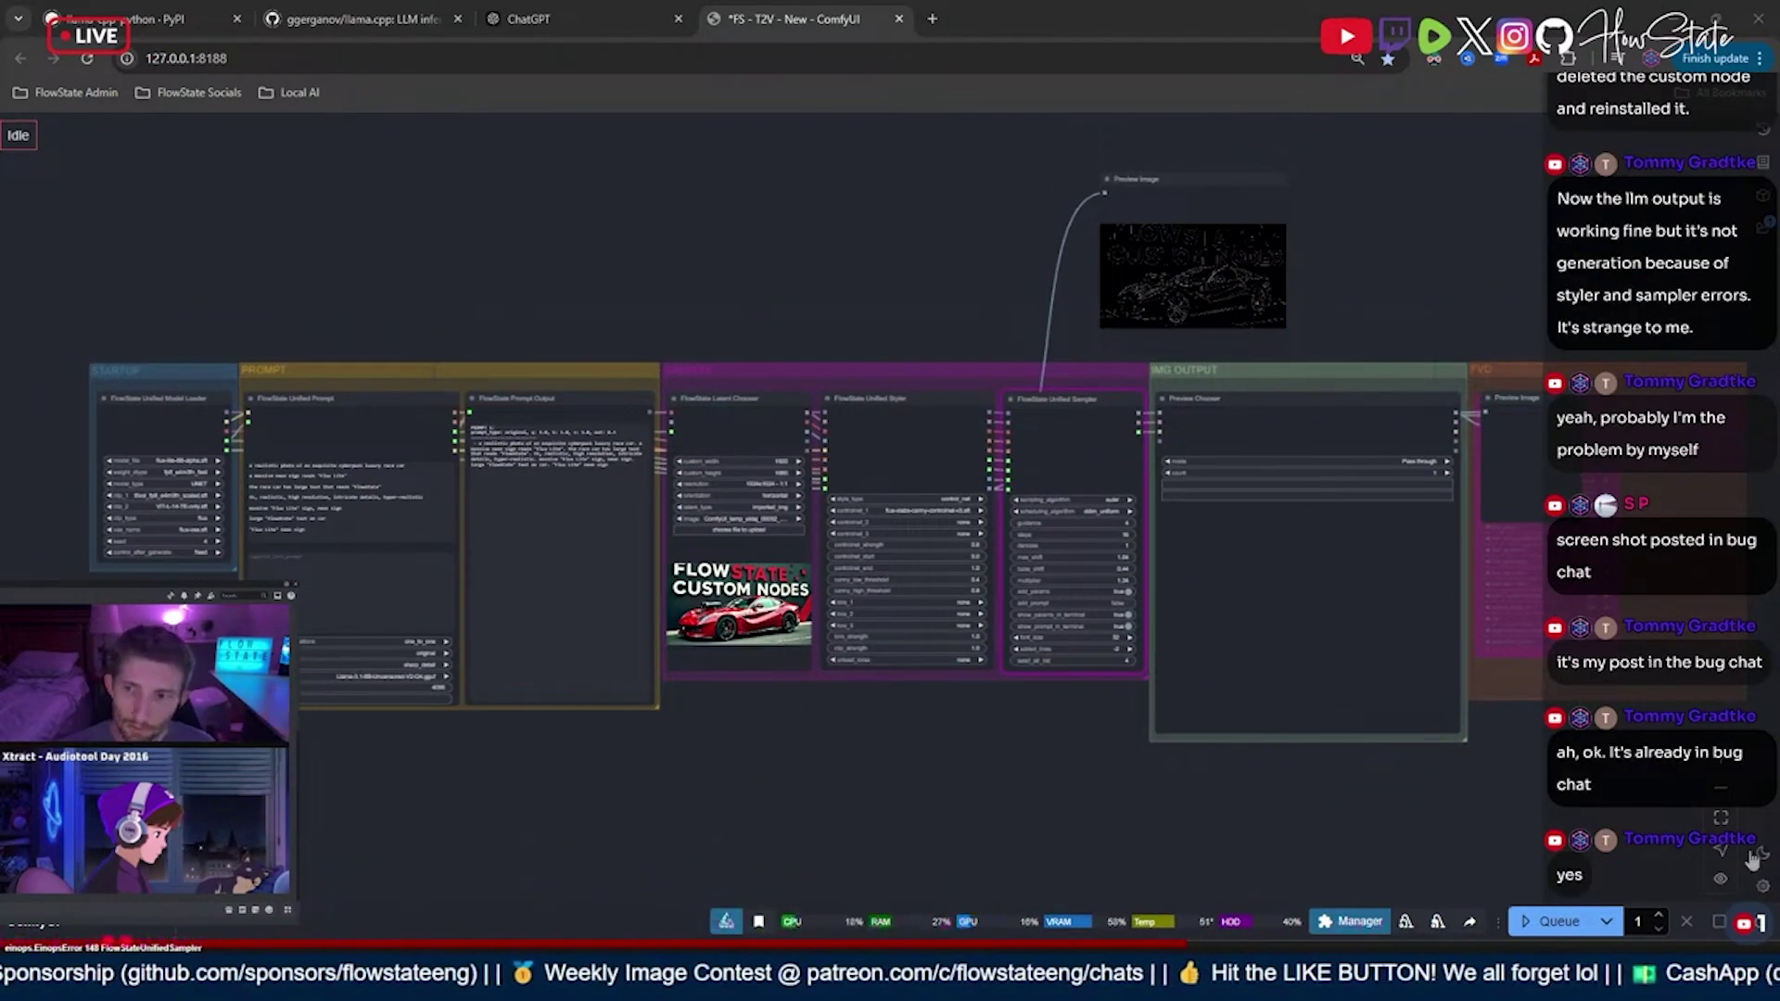
- Start a new empty workflow and add a FlowState Unified Model Loader node to it
{"action": "left_click", "coordinate": [1757, 233]}
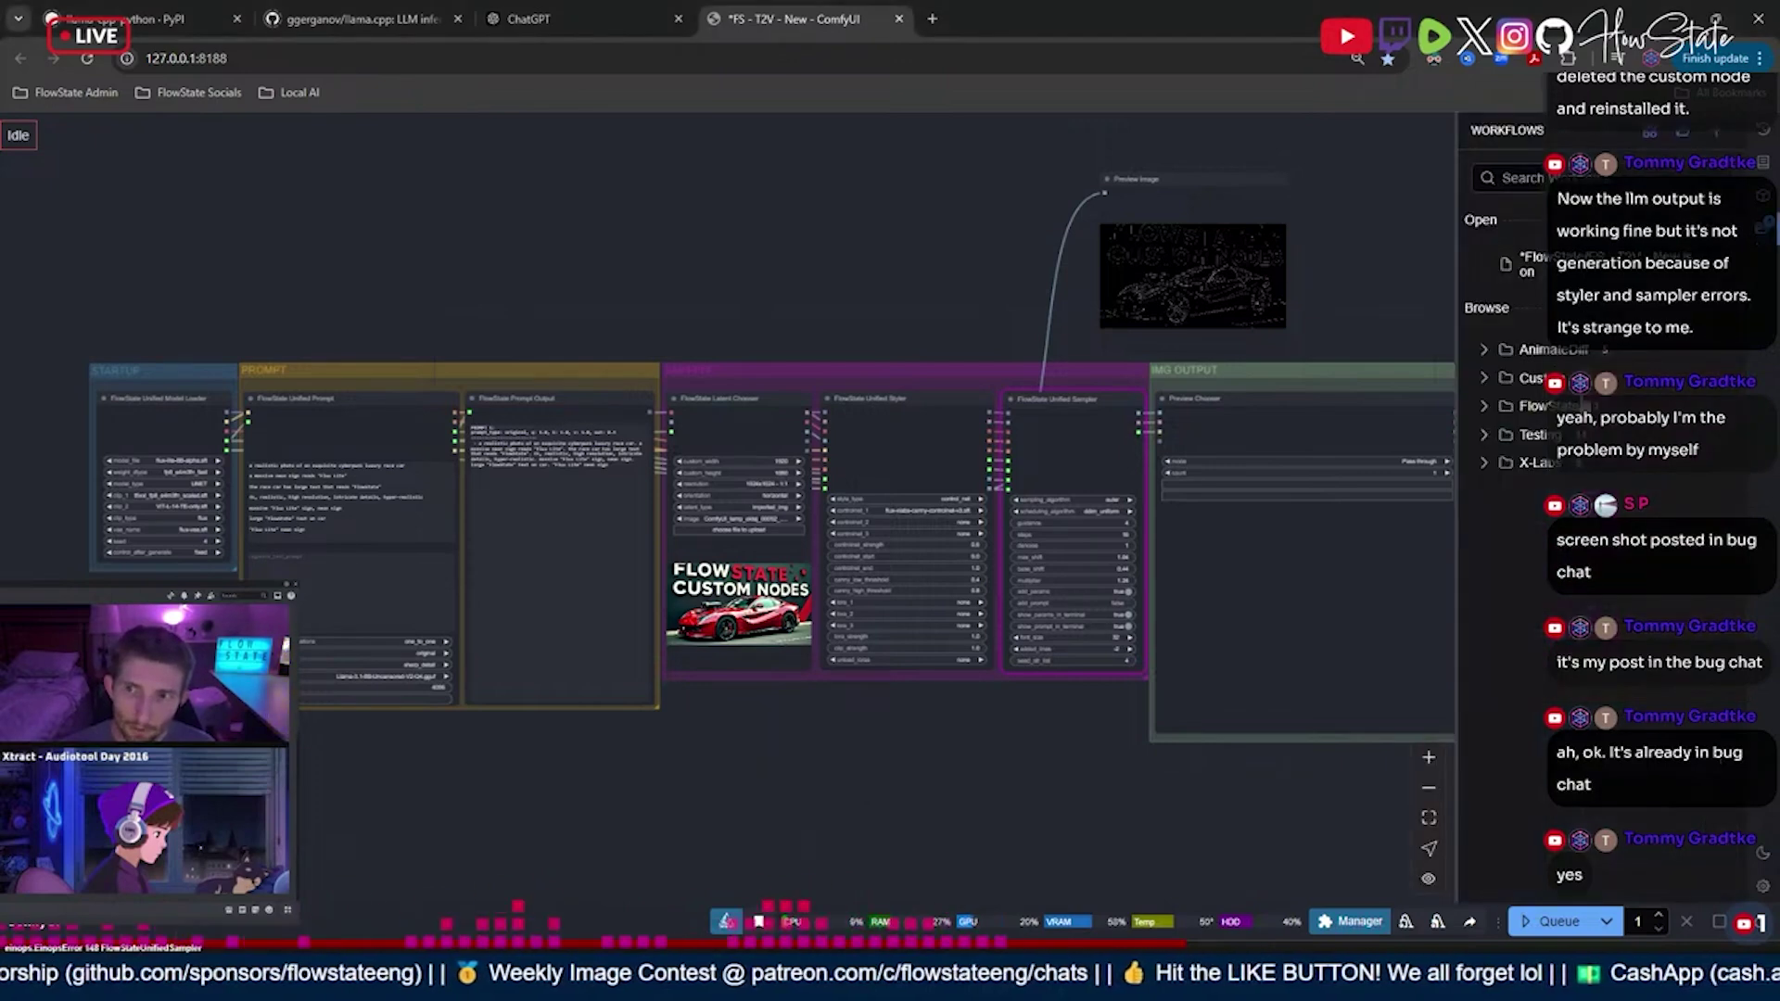
{"action": "left_click", "coordinate": [1528, 264]}
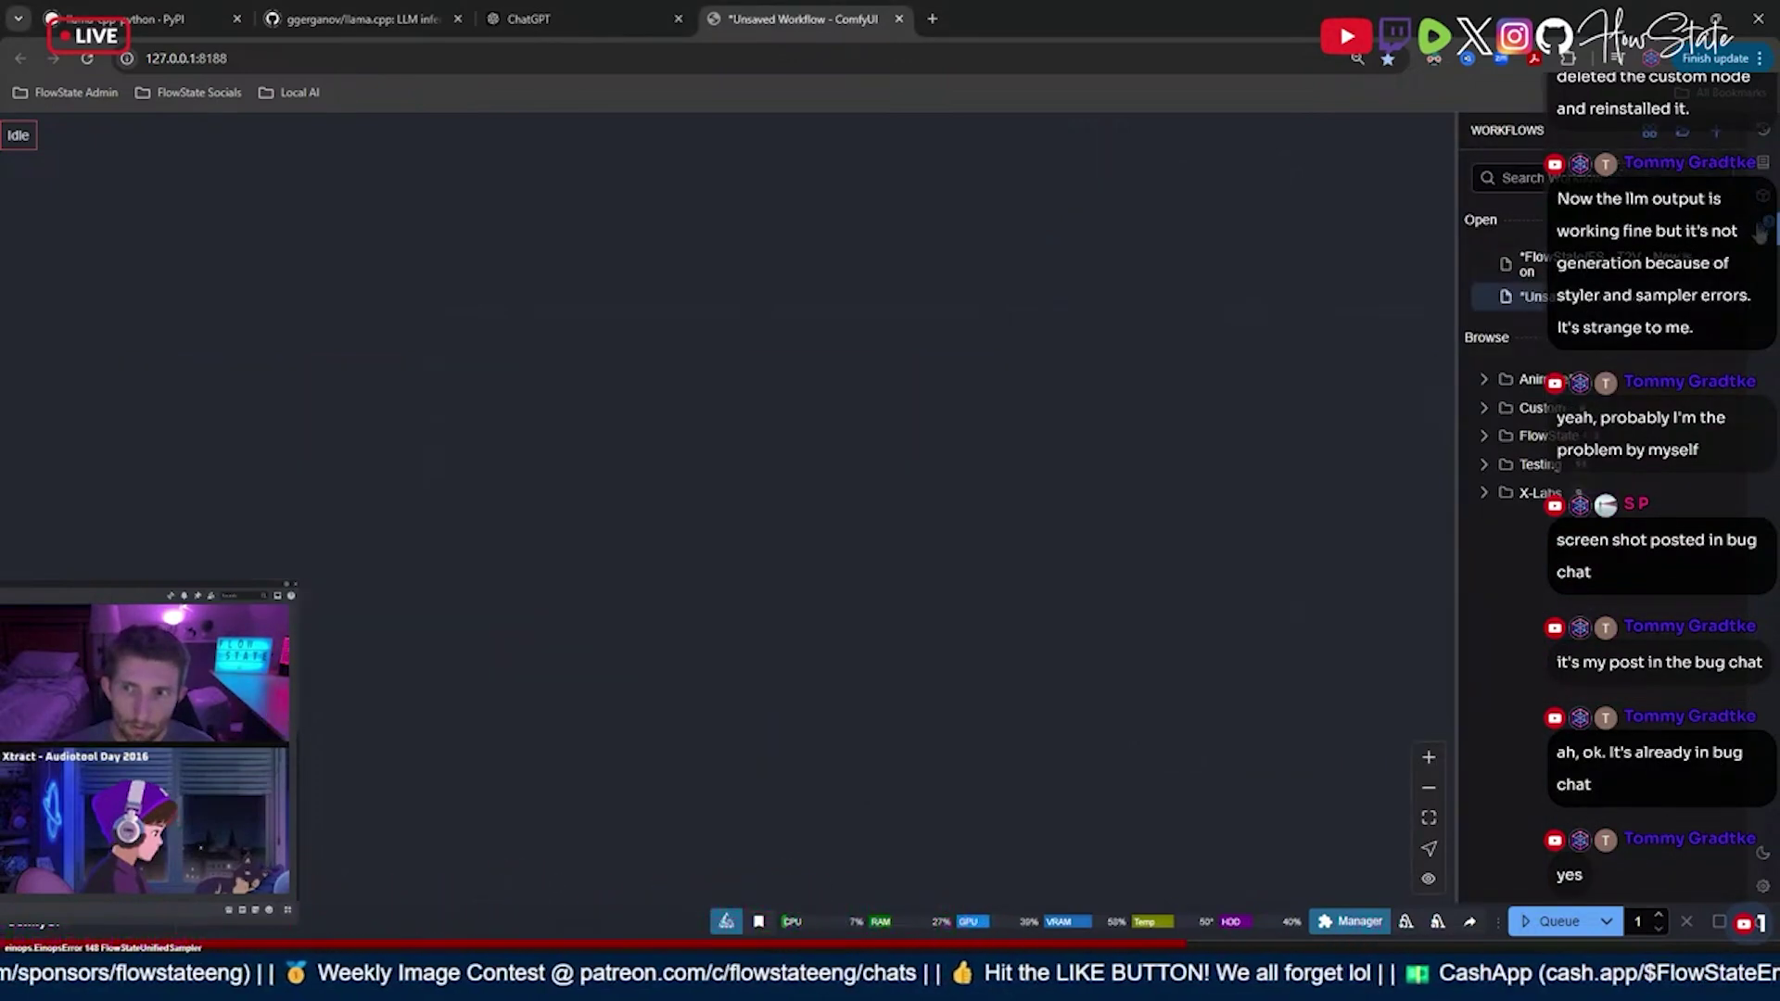
{"action": "left_click", "coordinate": [1758, 233]}
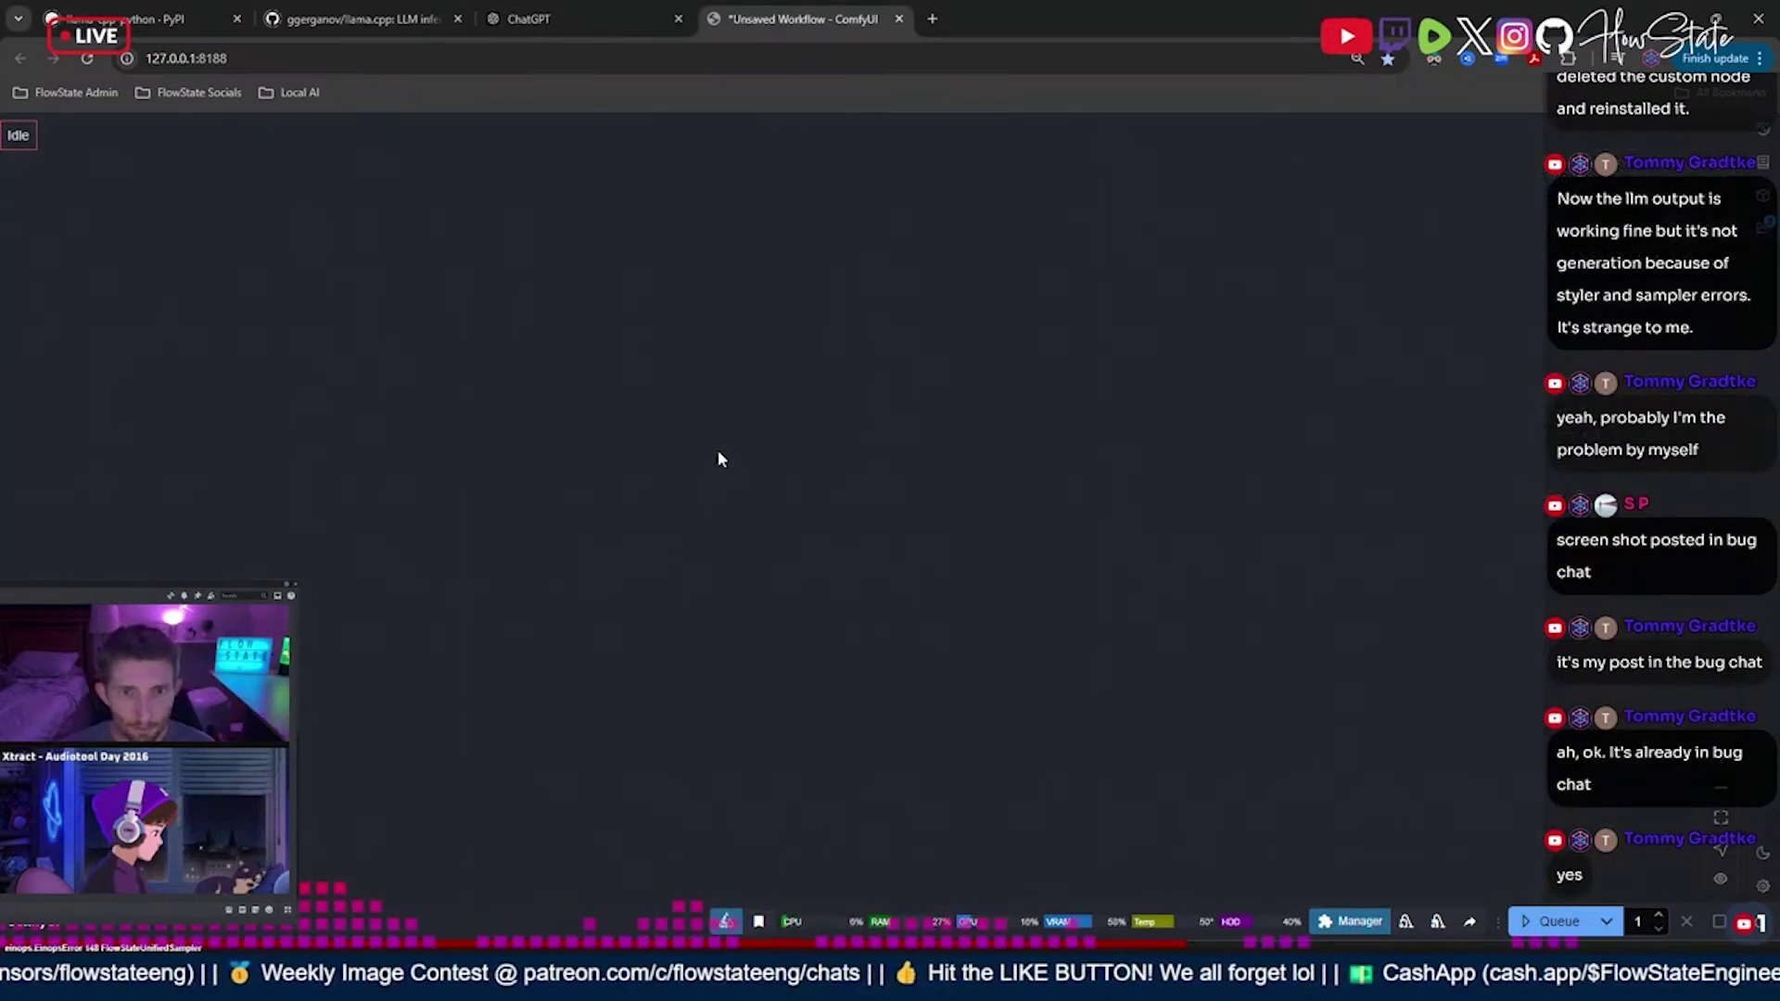
{"action": "double_click", "coordinate": [516, 470]}
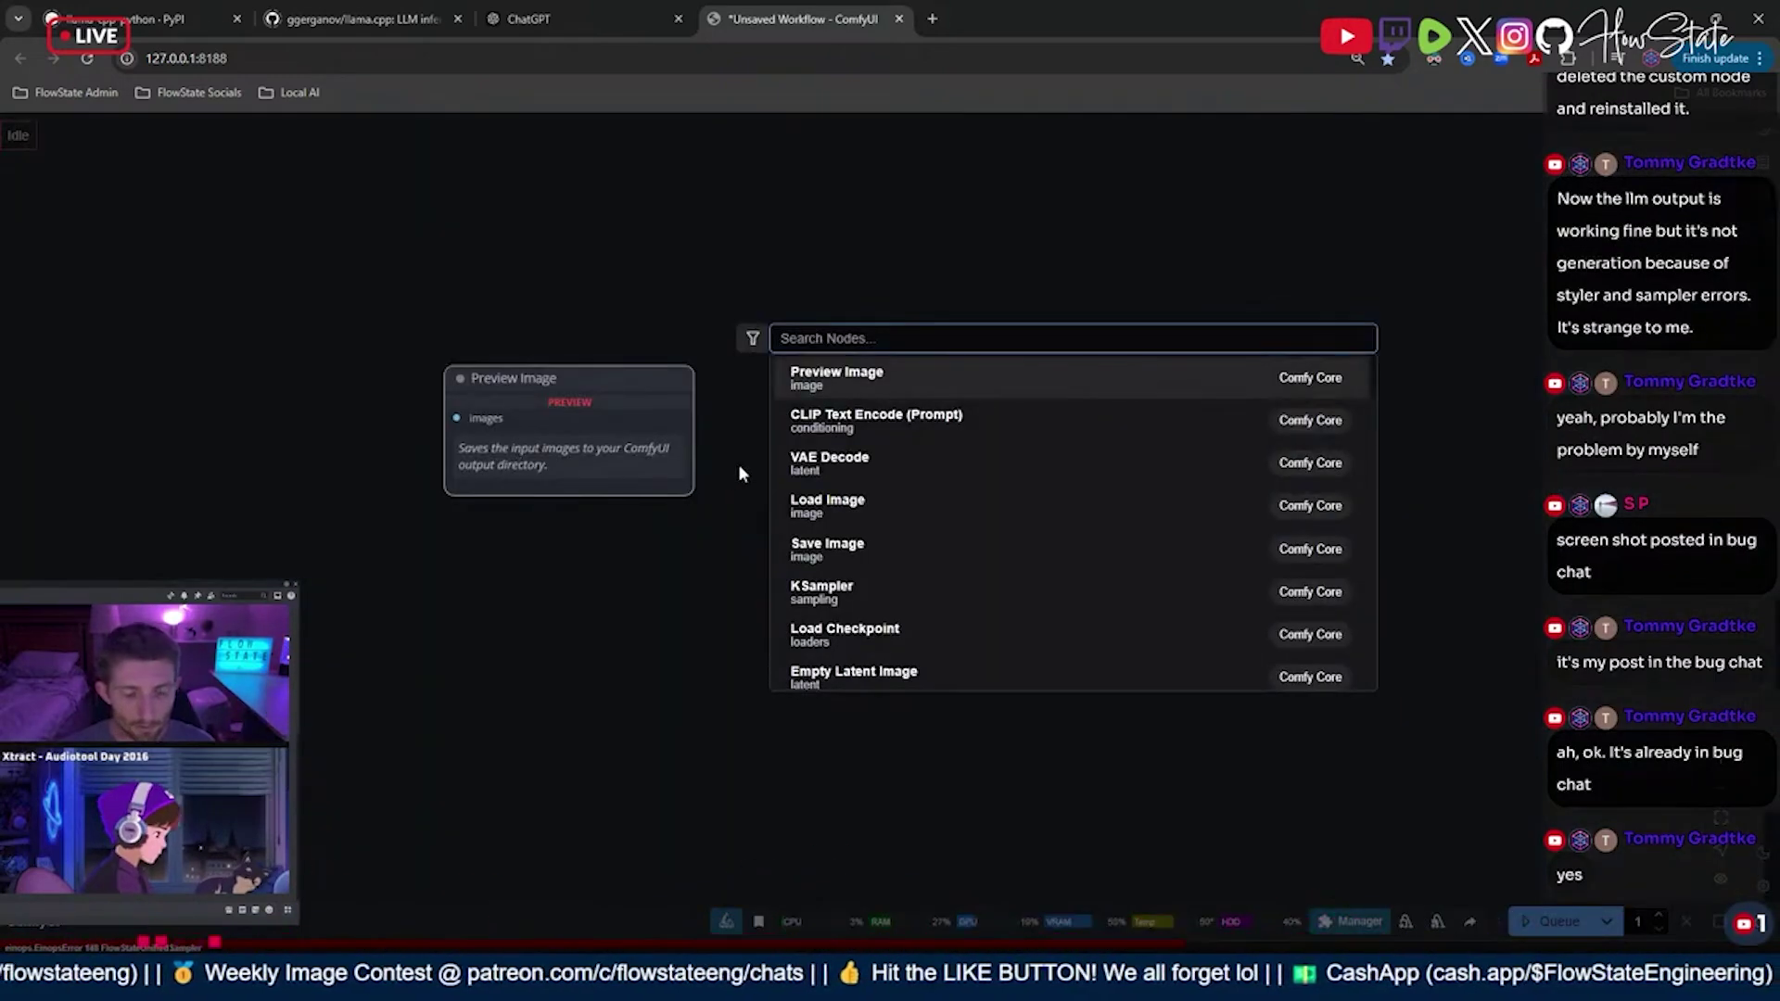
{"action": "type", "text": "flowst"}
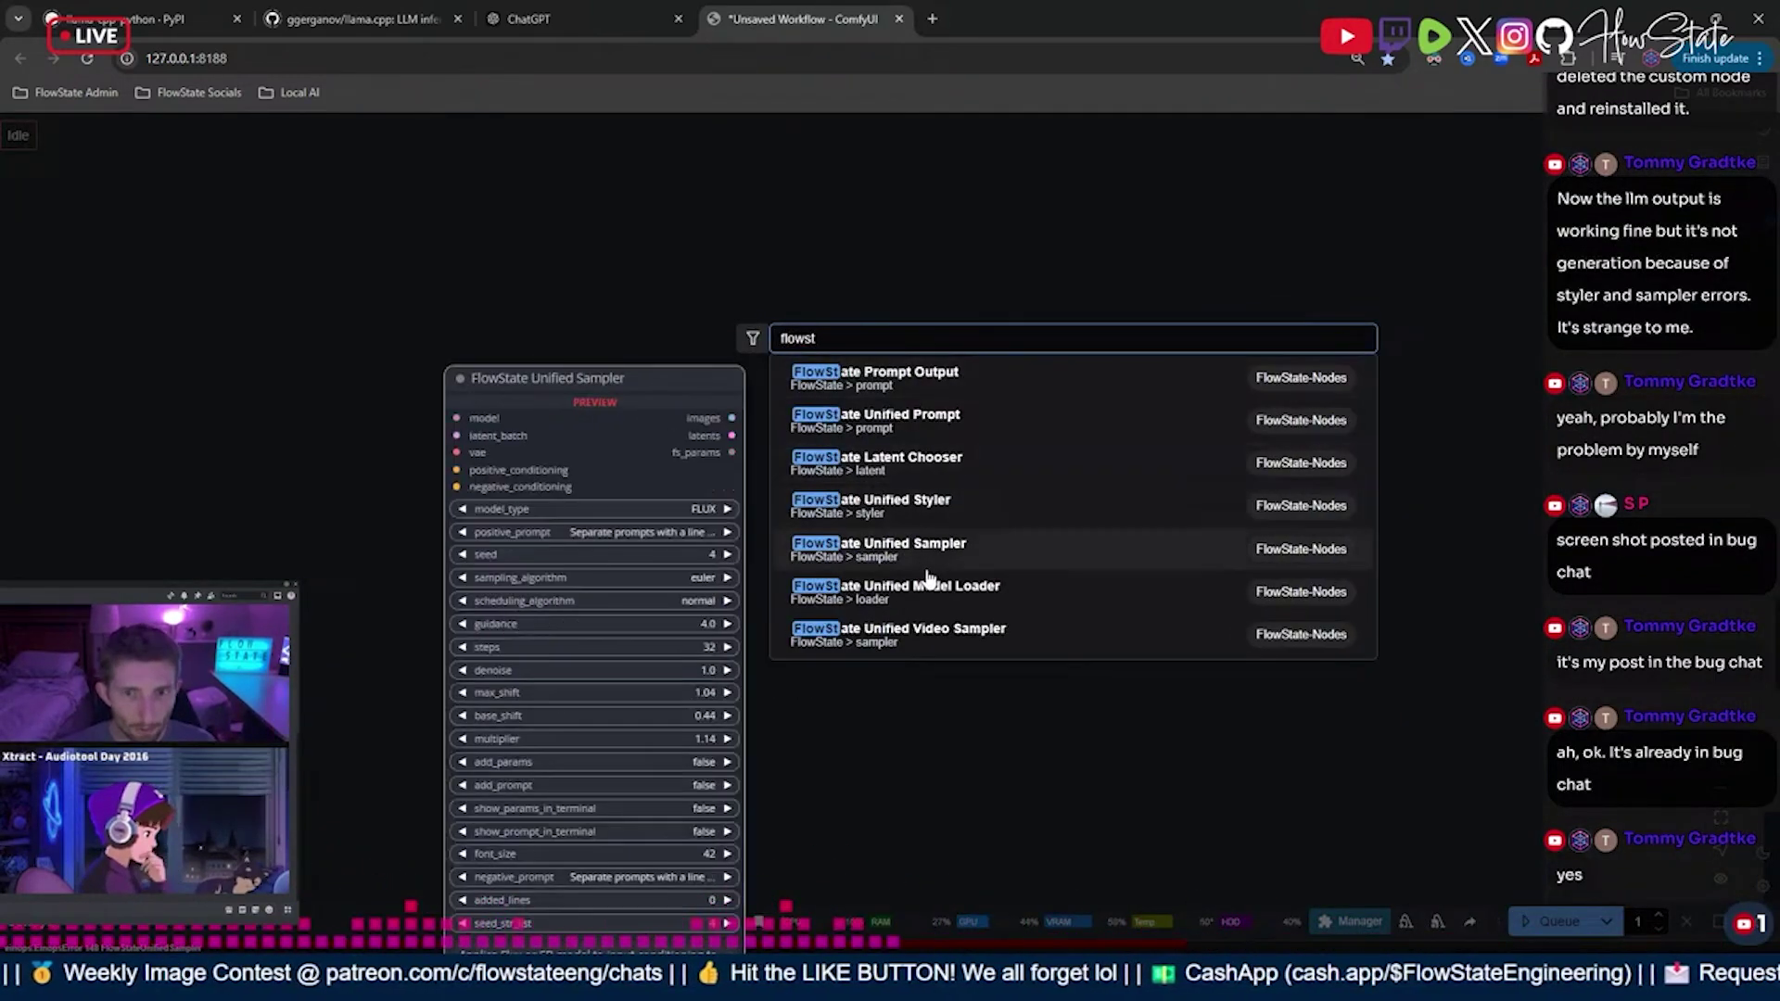
{"action": "left_click", "coordinate": [939, 593]}
{"action": "left_click_drag", "start_coordinate": [644, 480], "coordinate": [477, 455]}
- Add FlowState Unified Prompt, Prompt Output and Latent Chooser nodes beside the loader
{"action": "double_click", "coordinate": [623, 410]}
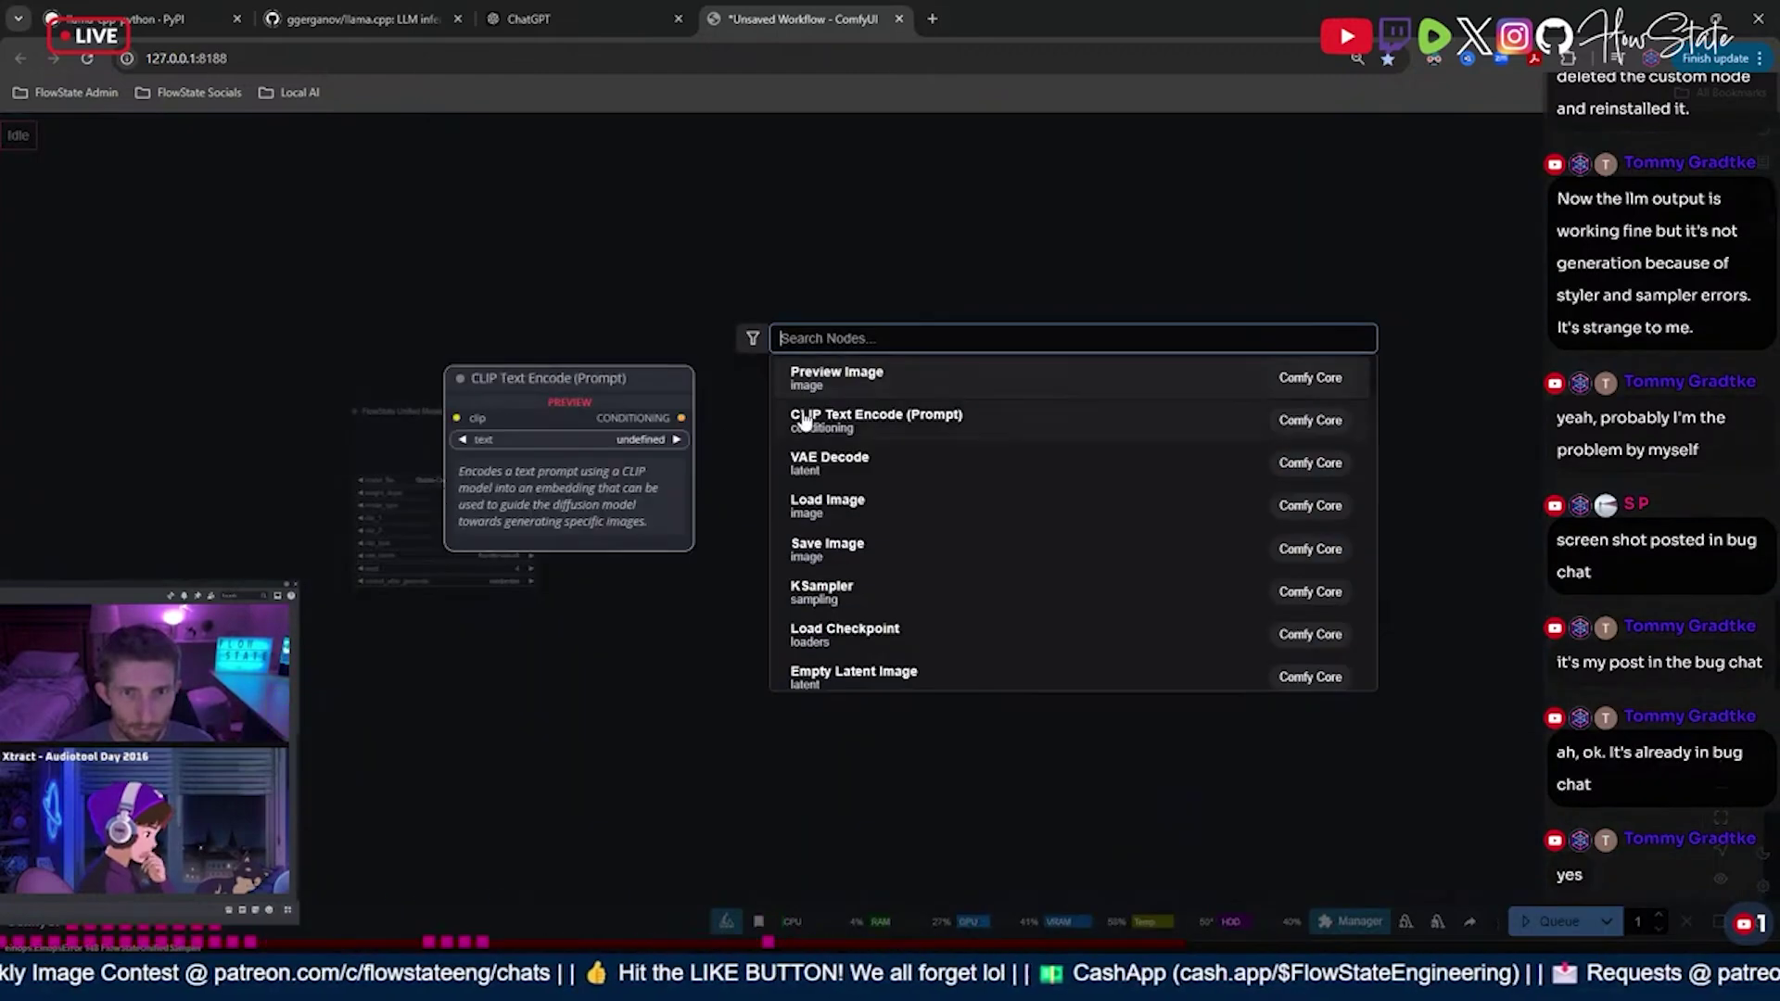
{"action": "left_click", "coordinate": [803, 419]}
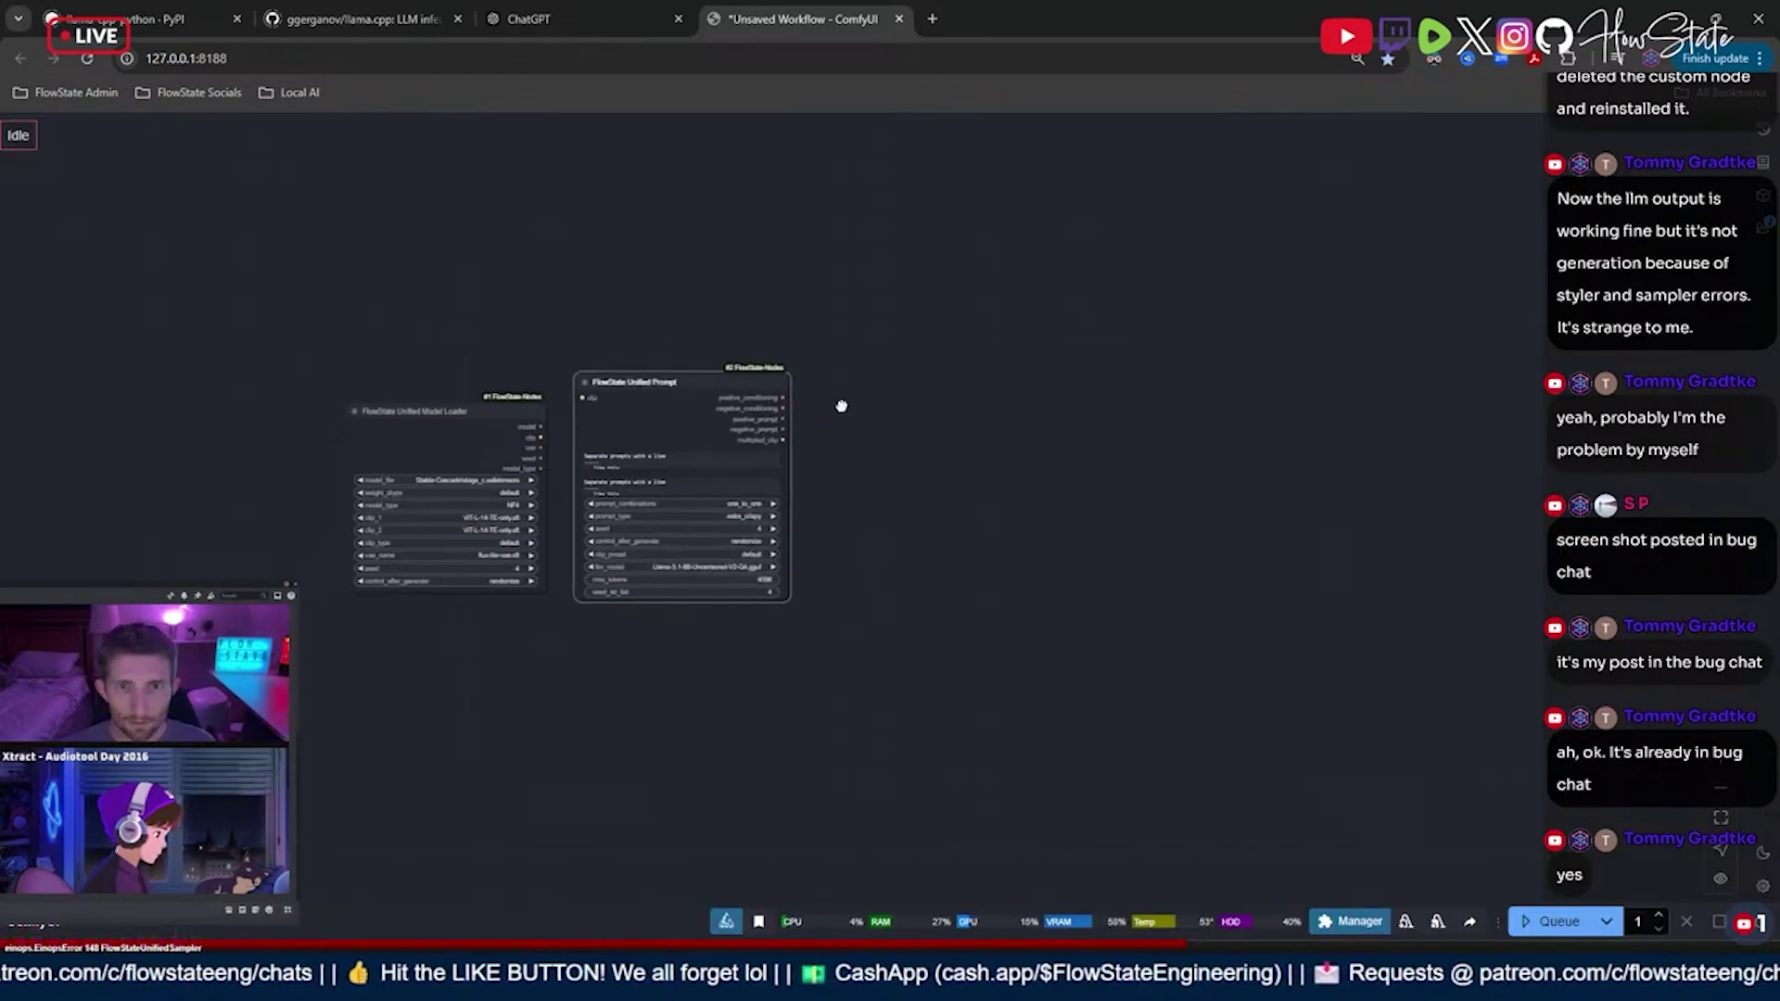
{"action": "double_click", "coordinate": [843, 414]}
{"action": "left_click", "coordinate": [885, 424]}
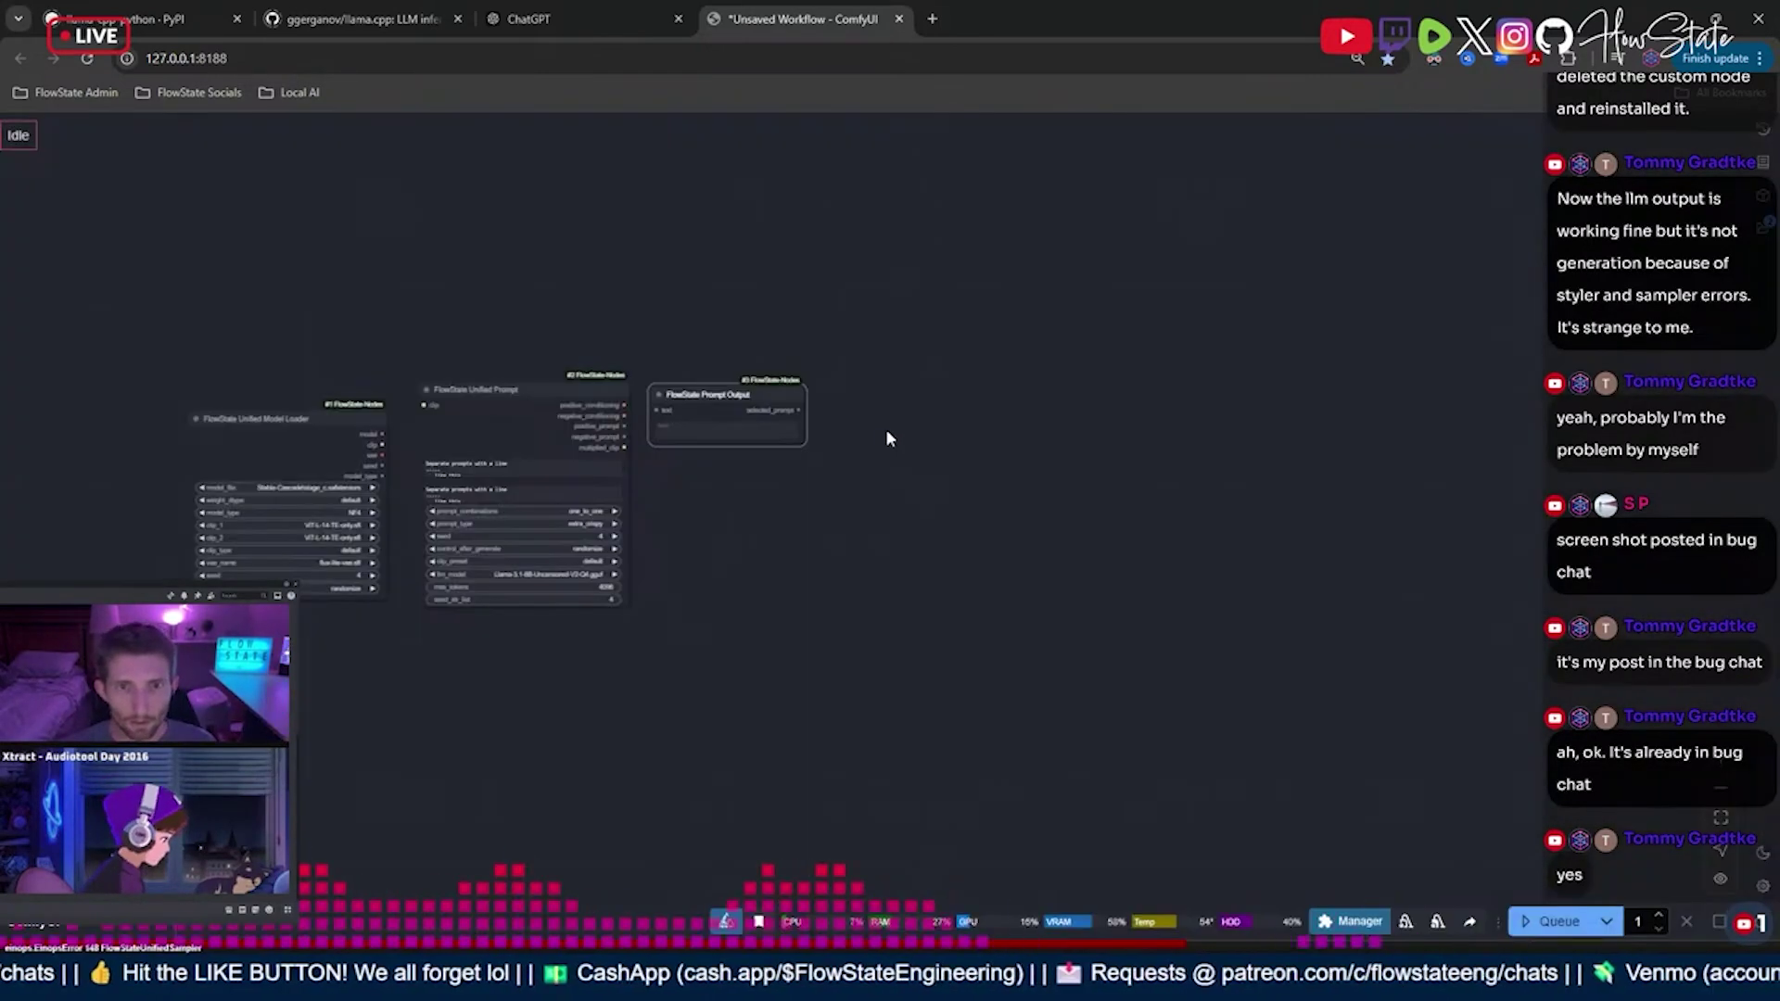
{"action": "double_click", "coordinate": [861, 413]}
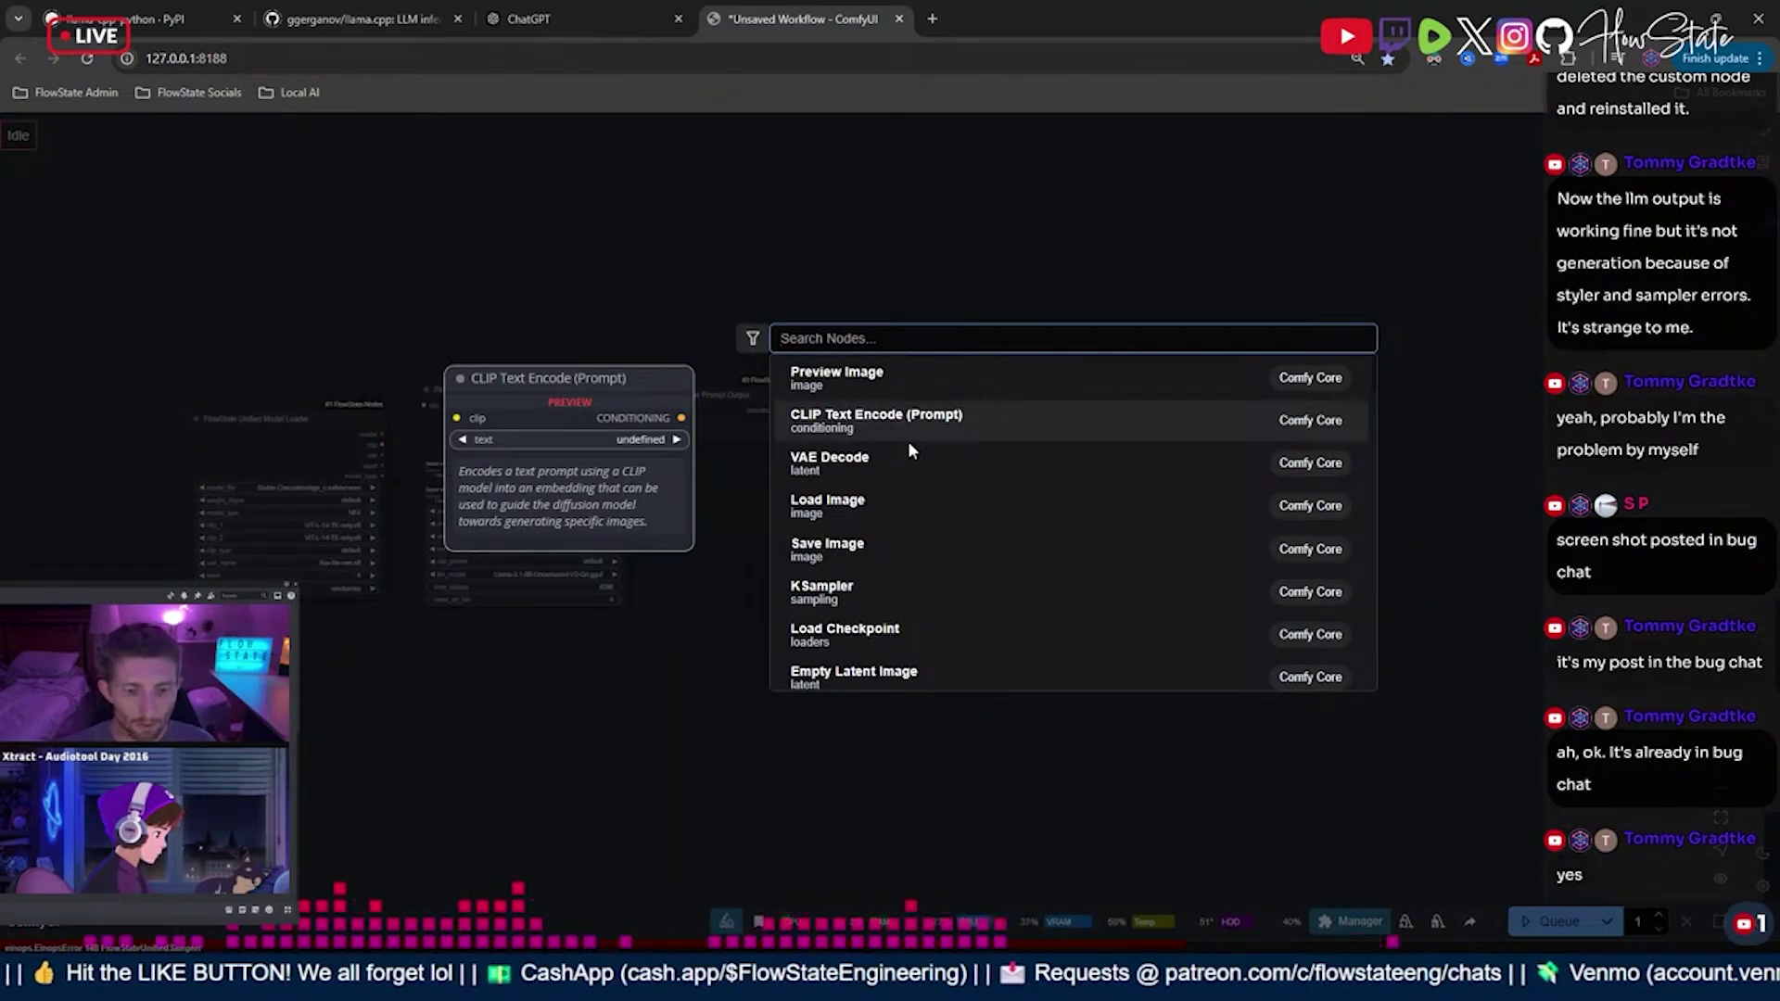
{"action": "type", "text": "flowstat"}
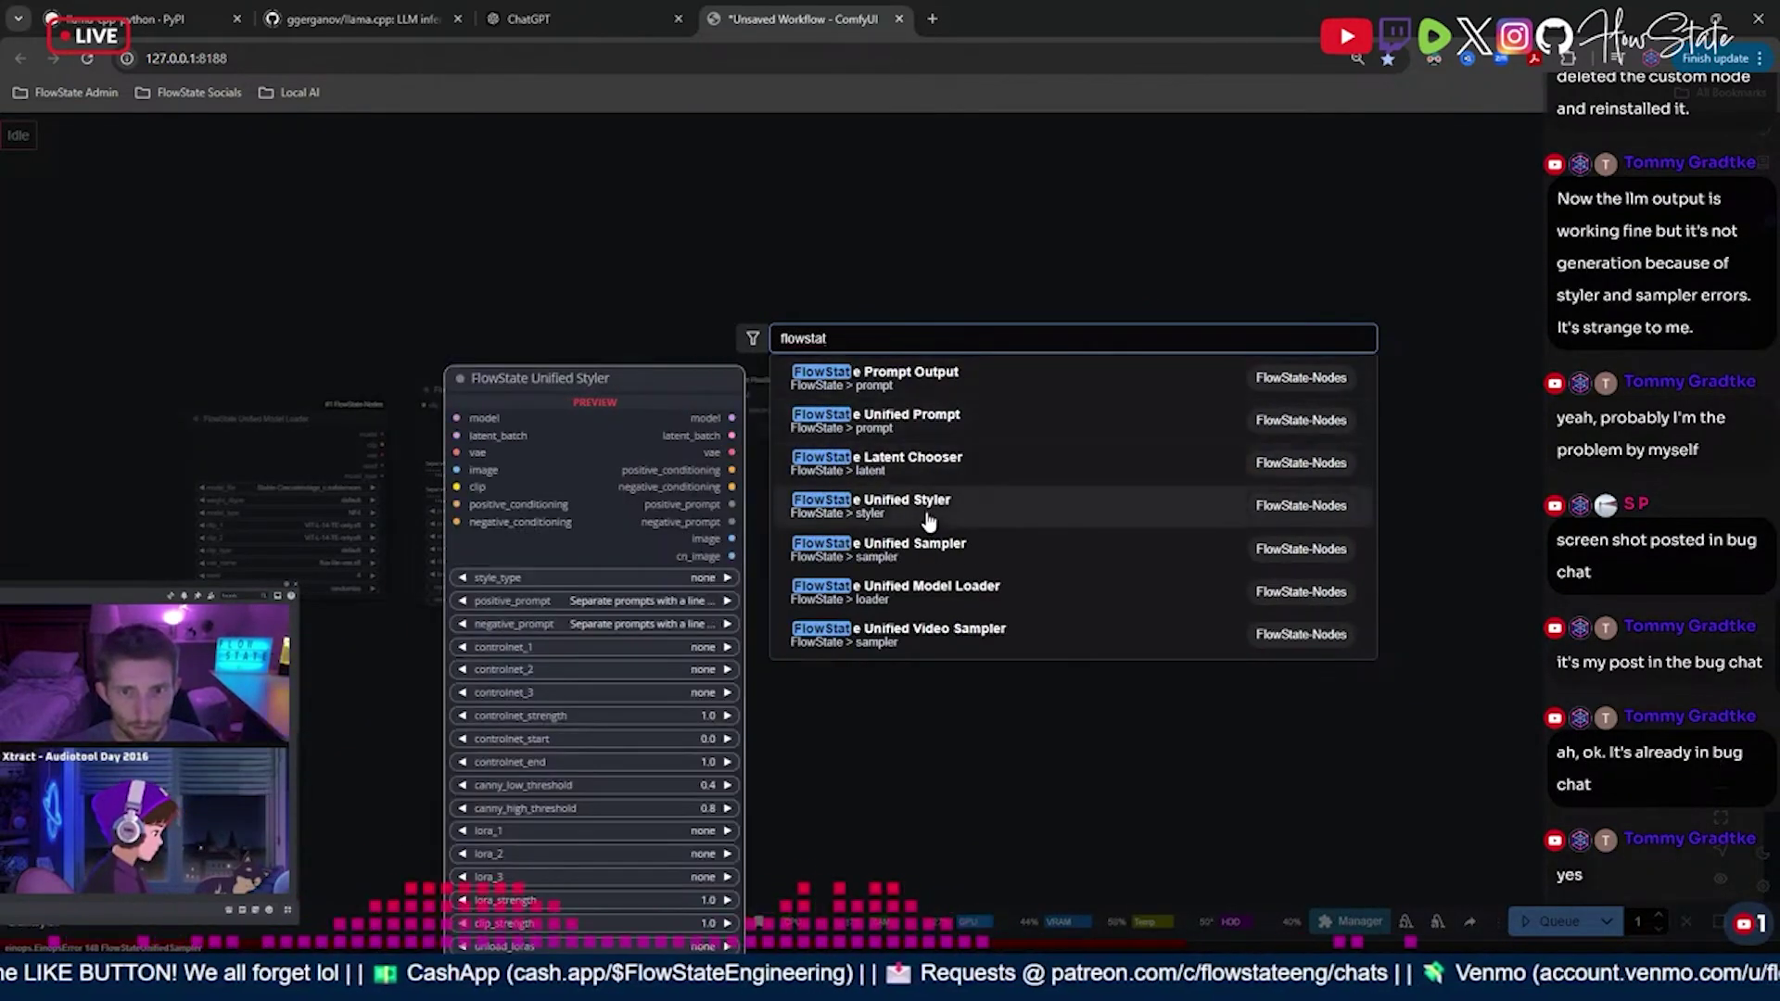
{"action": "left_click", "coordinate": [931, 458]}
{"action": "left_click_drag", "start_coordinate": [934, 454], "coordinate": [902, 440]}
- Add a FlowState Unified Sampler node and position it up and left
{"action": "double_click", "coordinate": [1075, 424]}
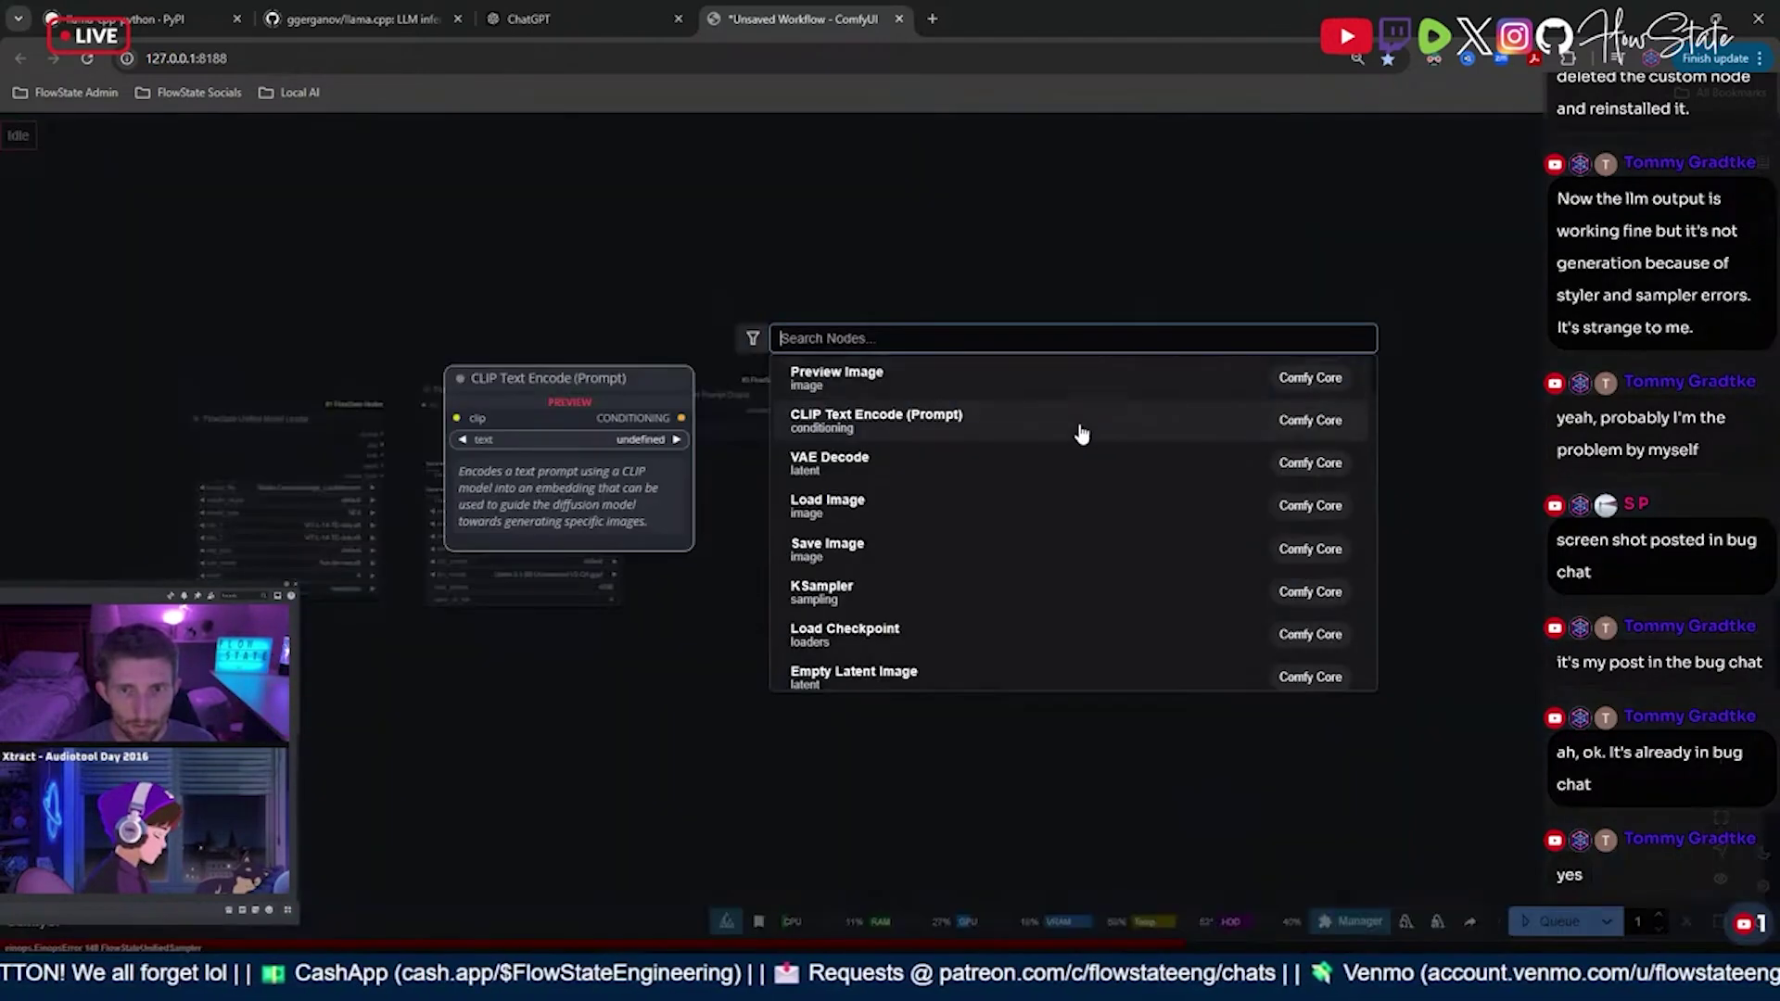
{"action": "type", "text": "flowsta"}
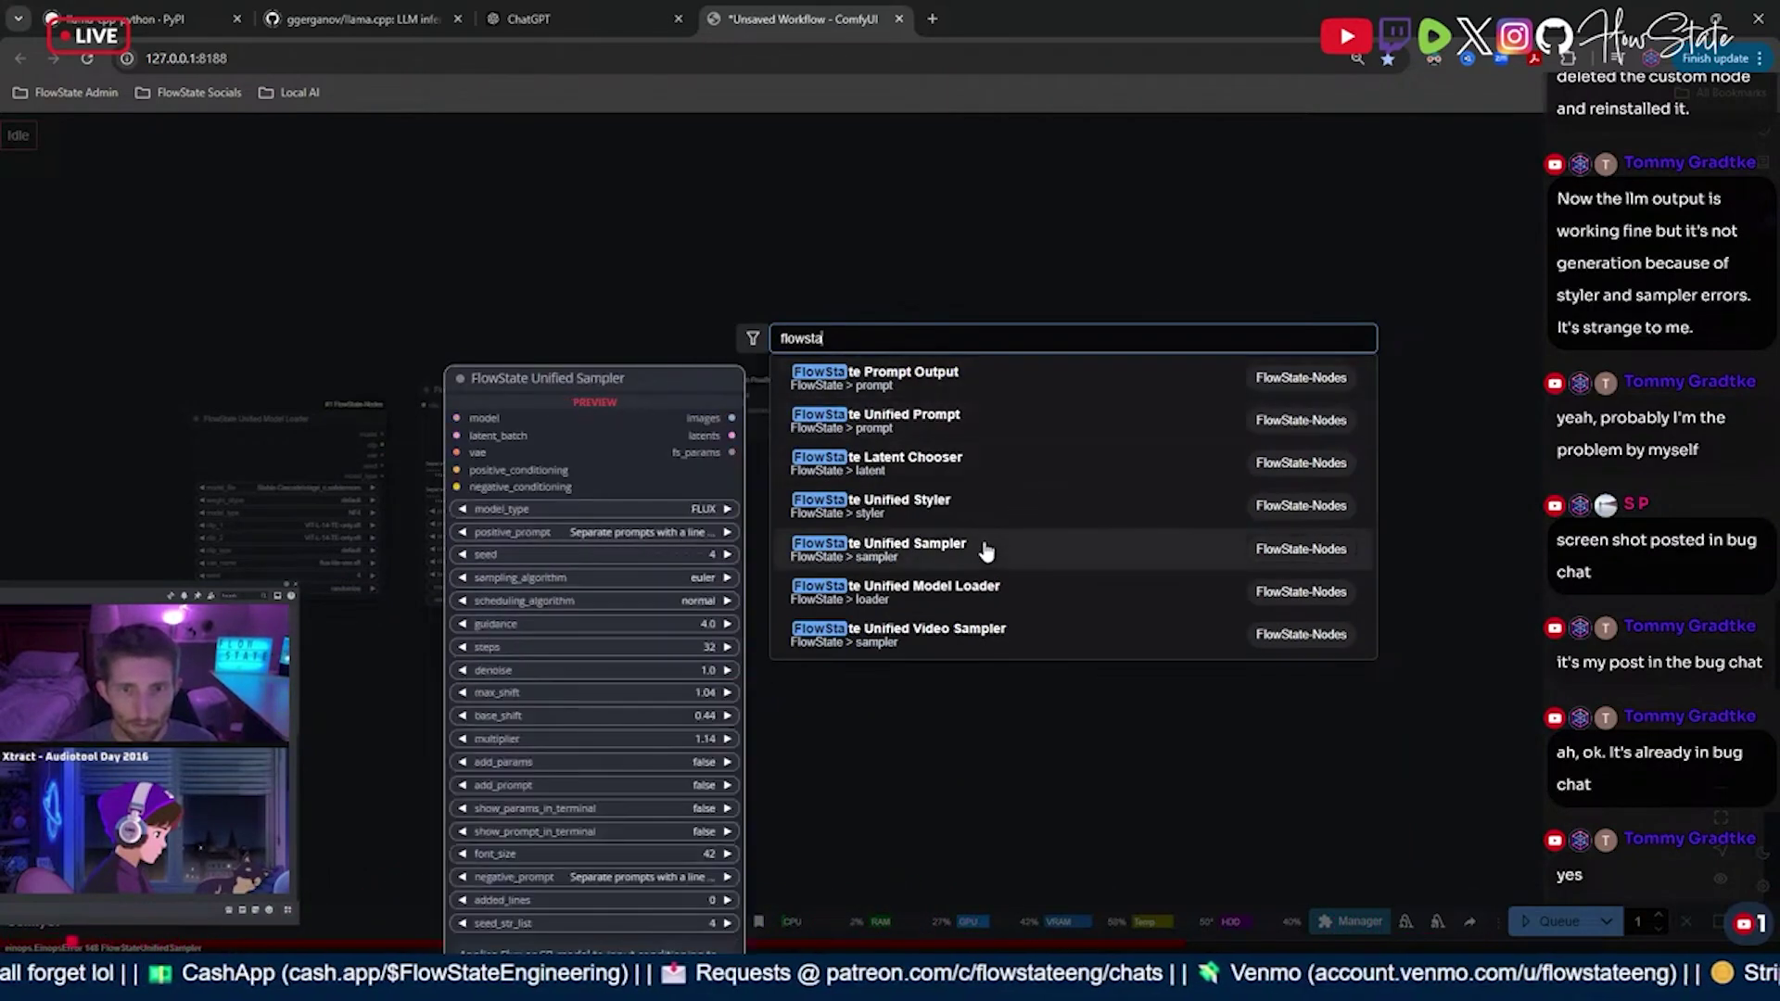
{"action": "left_click", "coordinate": [1076, 551]}
{"action": "left_click_drag", "start_coordinate": [1206, 454], "coordinate": [1141, 358]}
- Add a Preview Chooser node to the right of the sampler and enlarge it
{"action": "left_click_drag", "start_coordinate": [1330, 430], "coordinate": [1036, 440]}
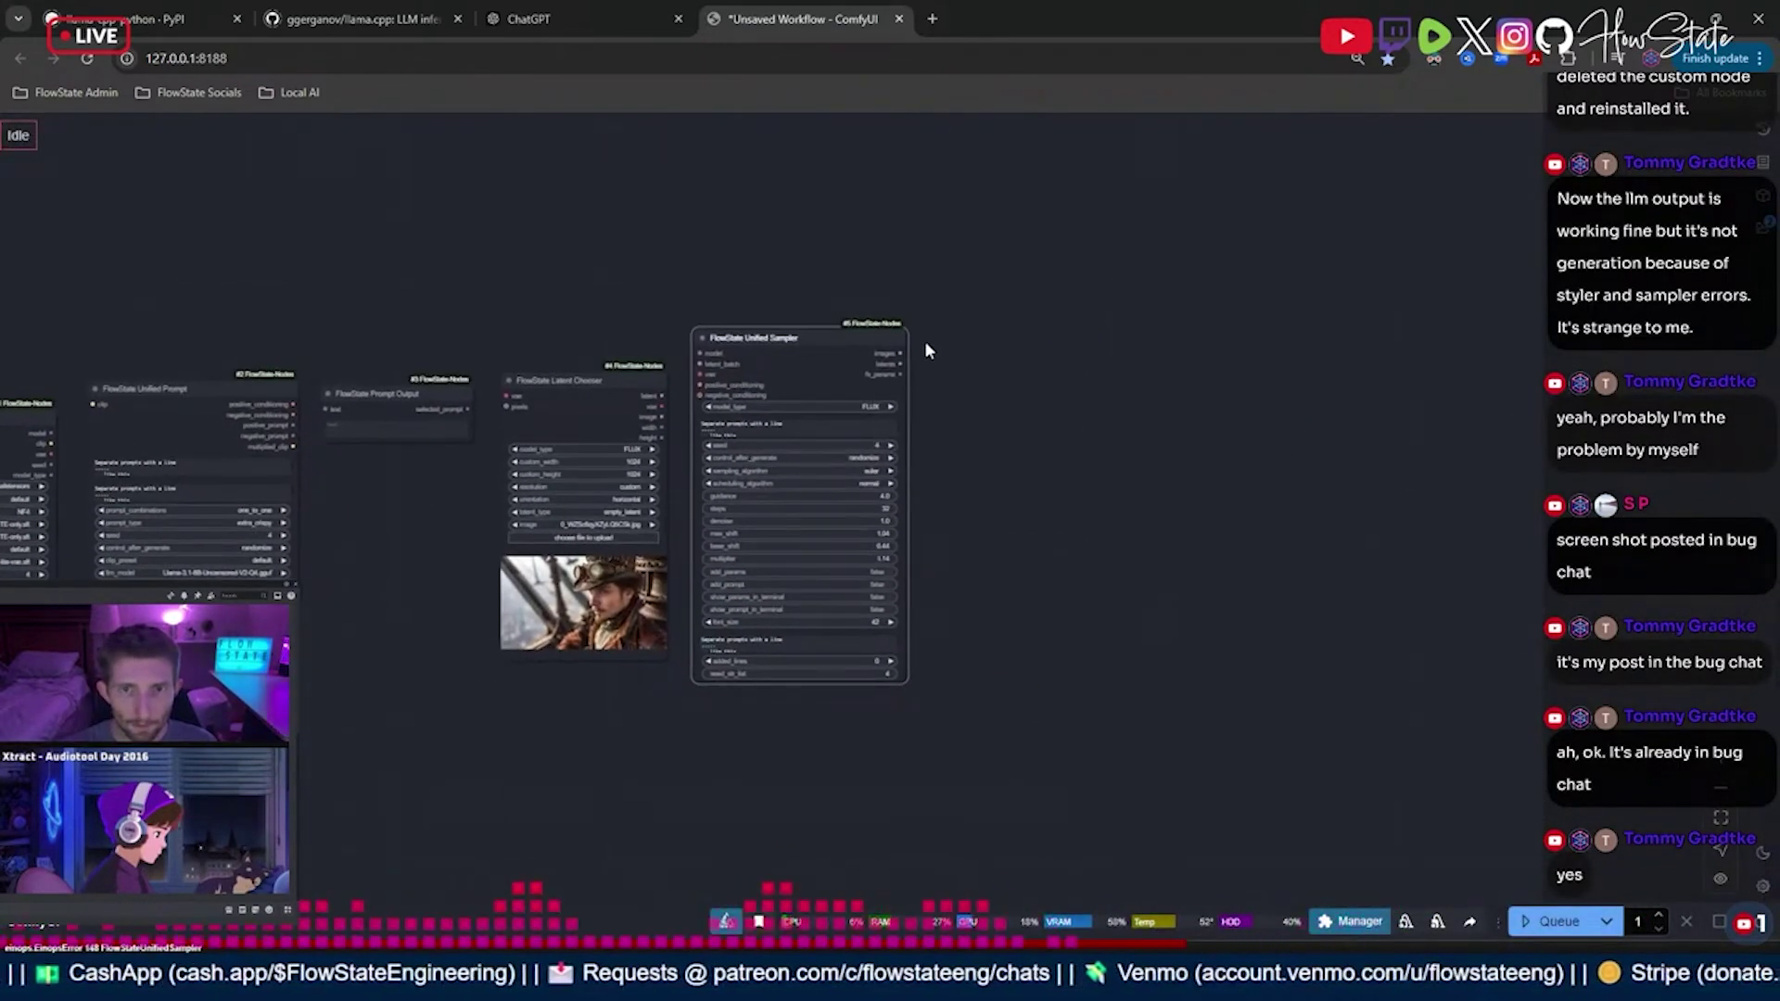
{"action": "scroll", "coordinate": [926, 350], "scroll_direction": "up", "scroll_amount": 3}
{"action": "double_click", "coordinate": [1018, 374]}
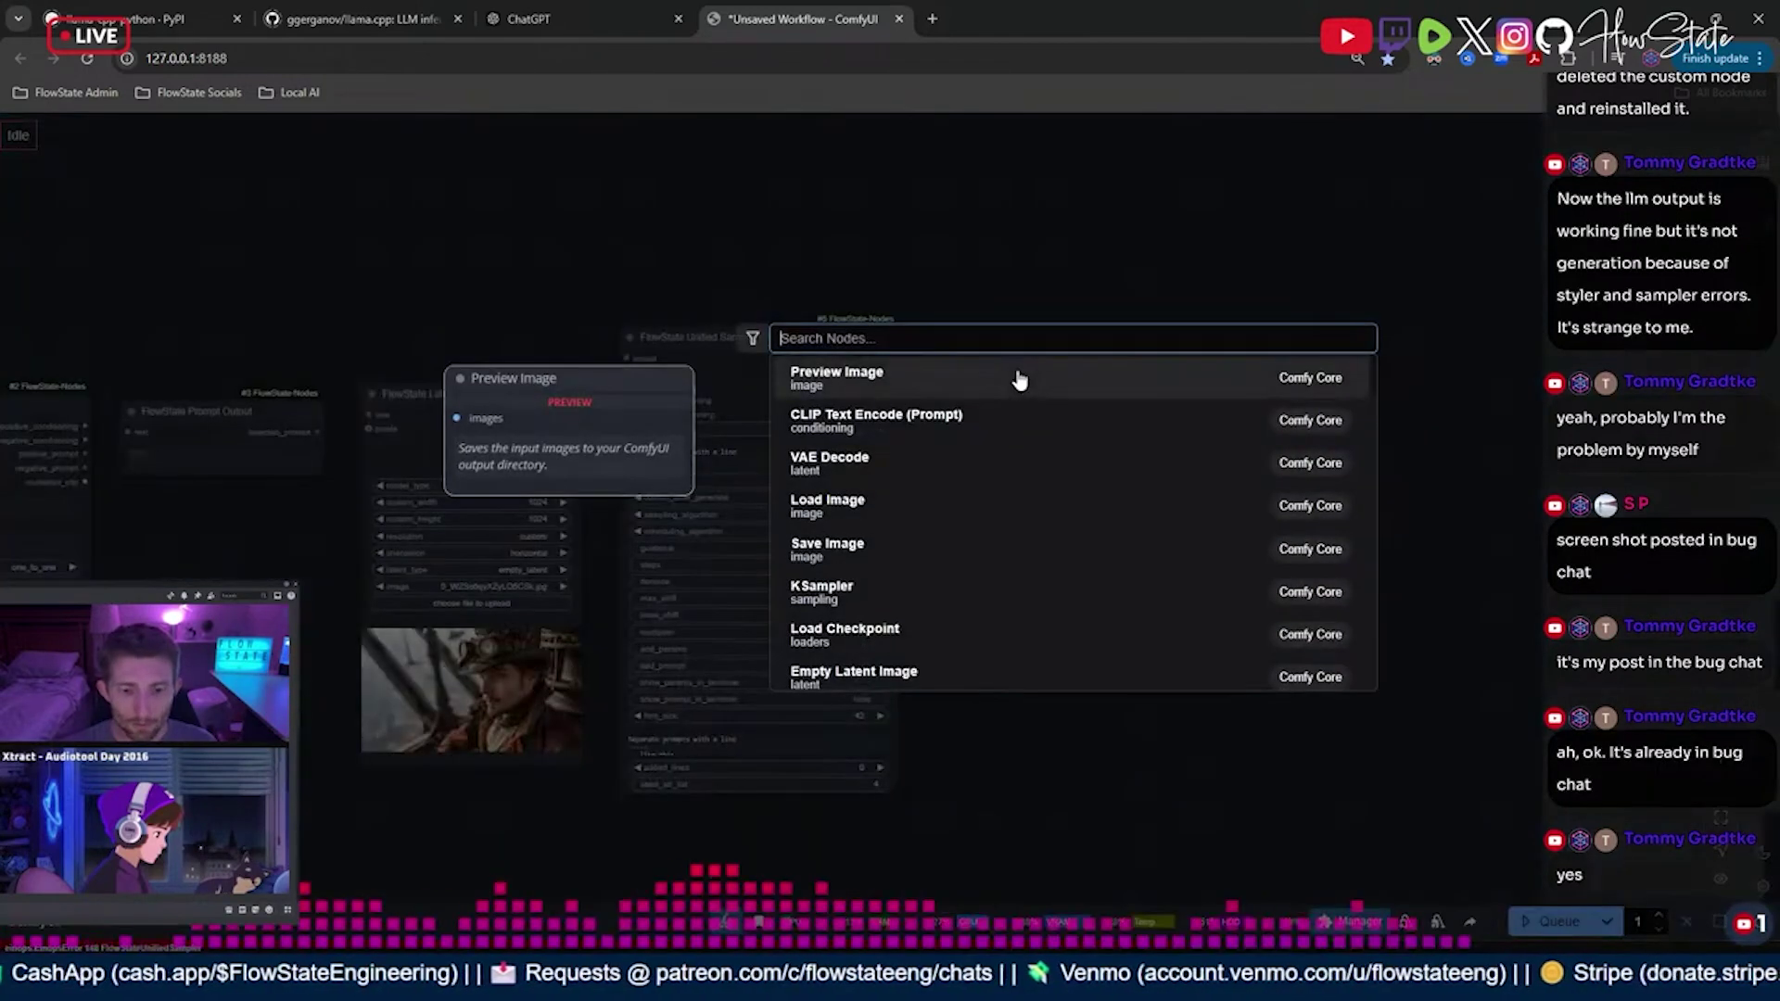
{"action": "type", "text": "previe"}
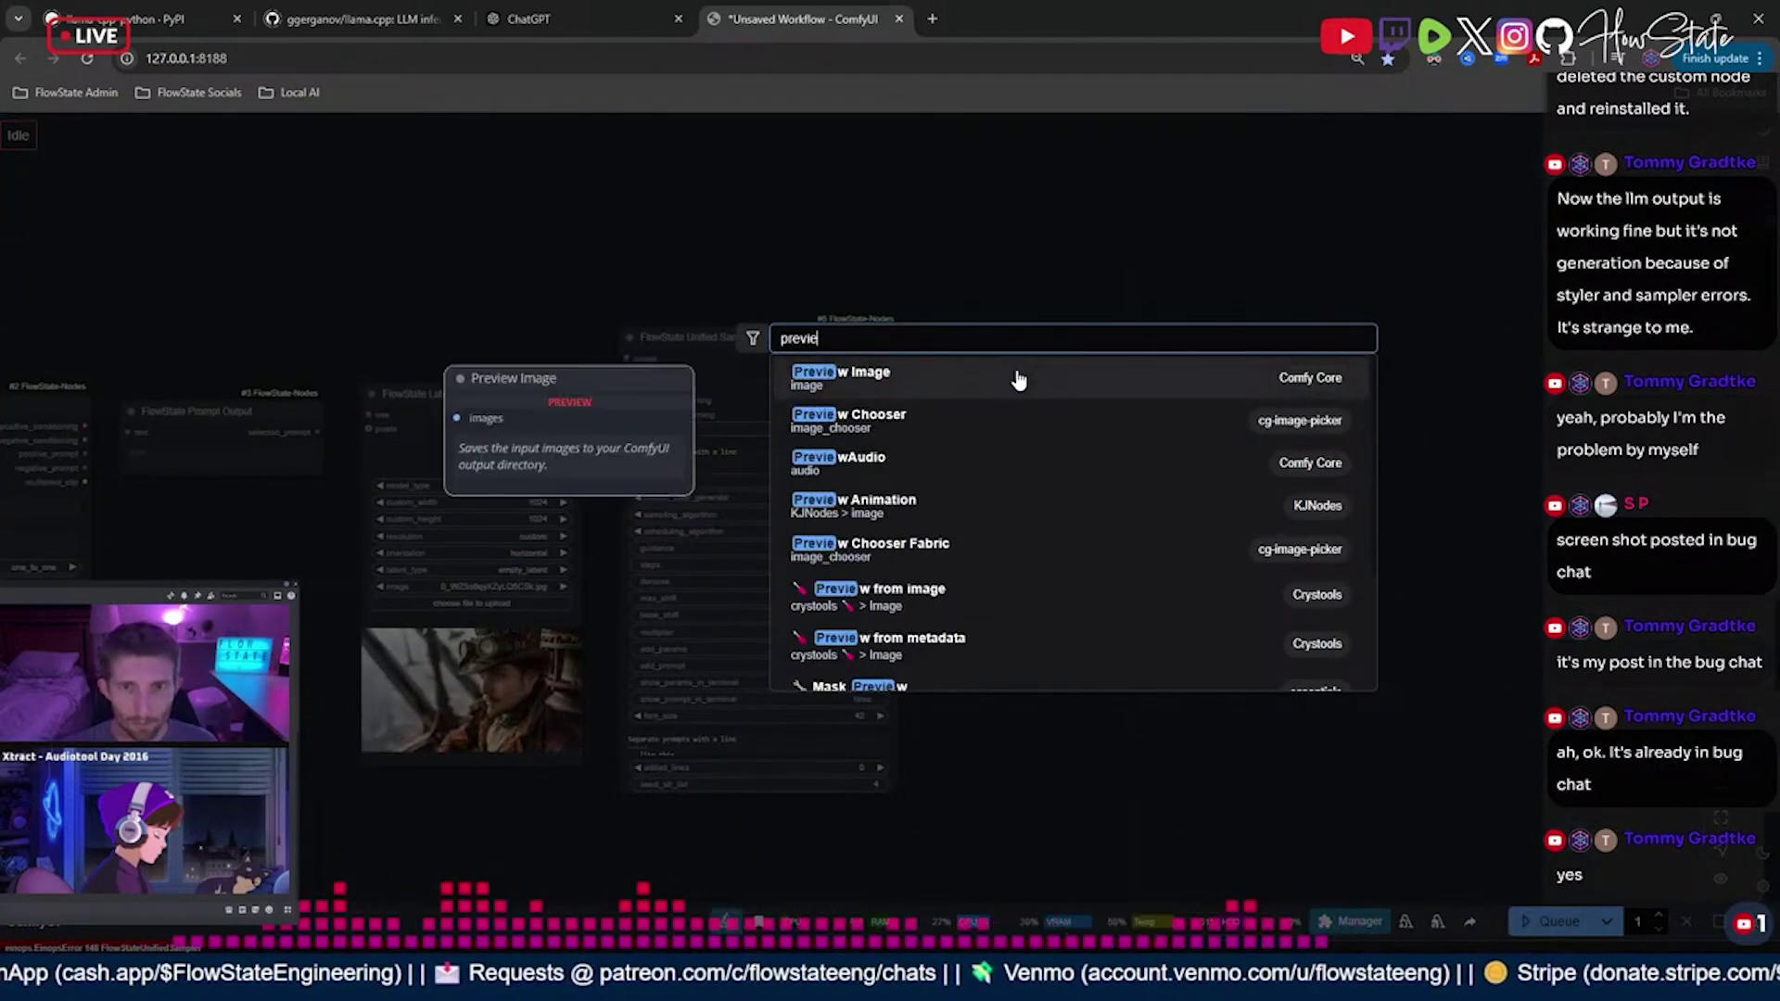
{"action": "left_click", "coordinate": [974, 419]}
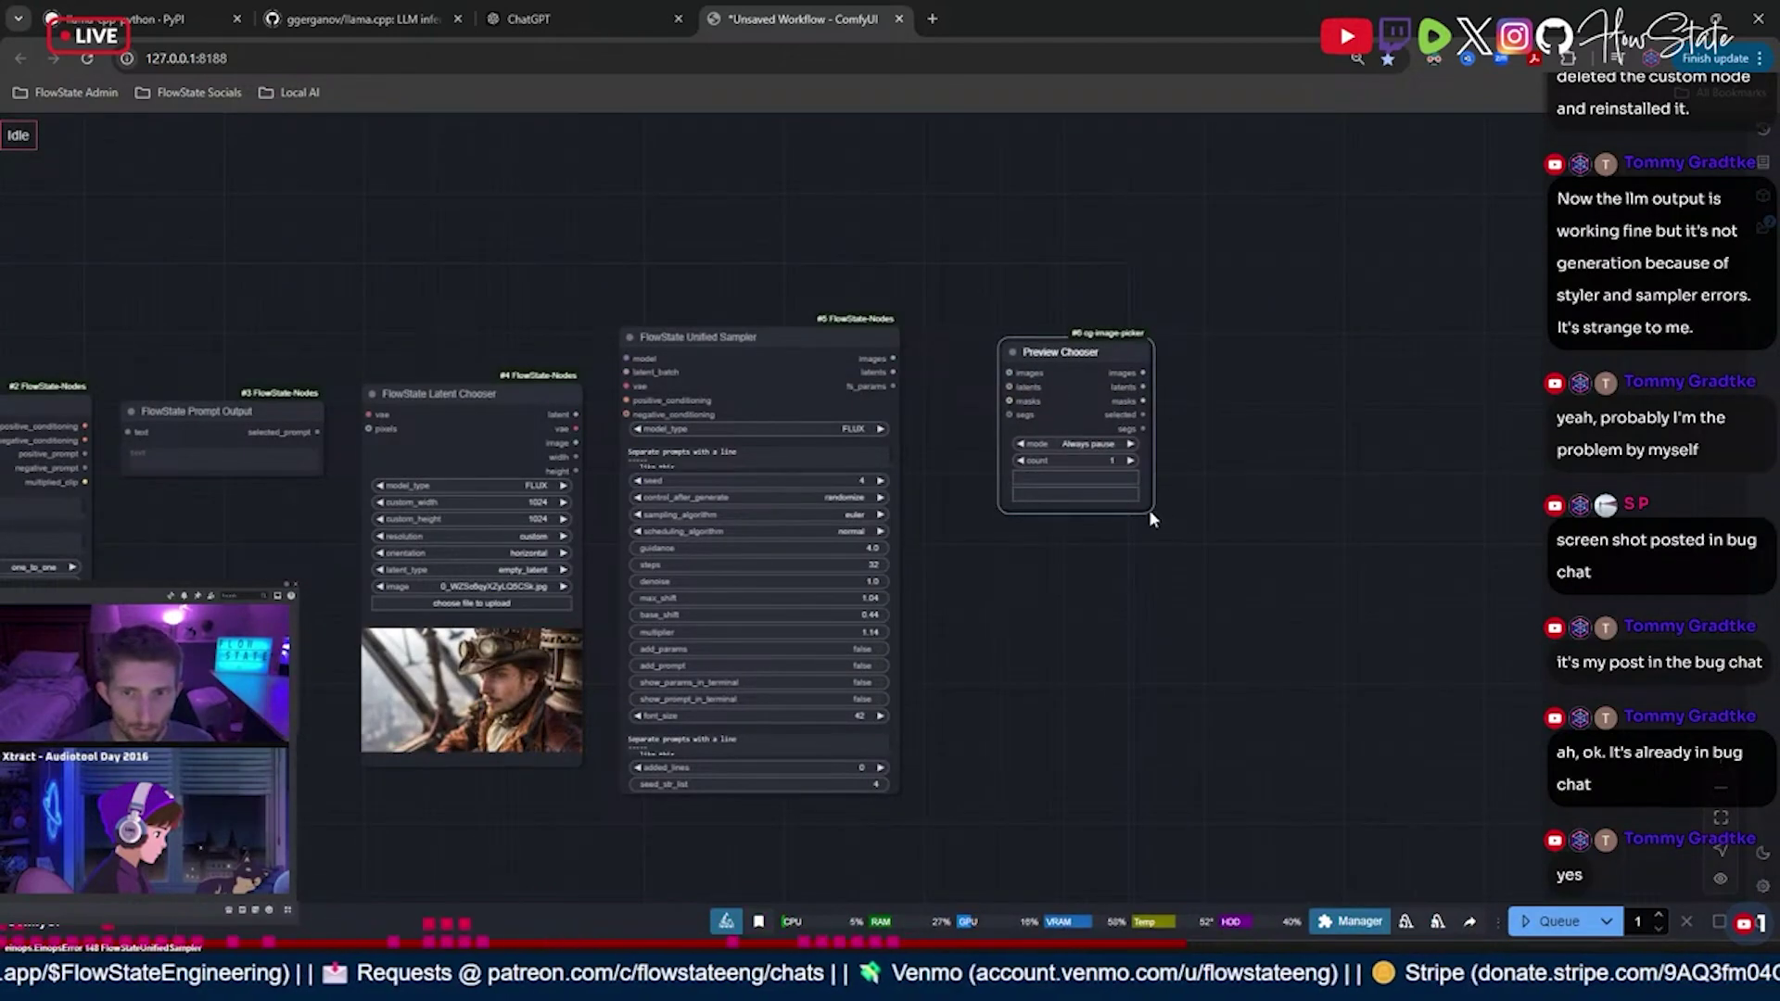
{"action": "left_click_drag", "start_coordinate": [1151, 511], "coordinate": [1465, 868]}
- Fit the whole new graph in view and adjust the zoom
{"action": "key", "text": "."}
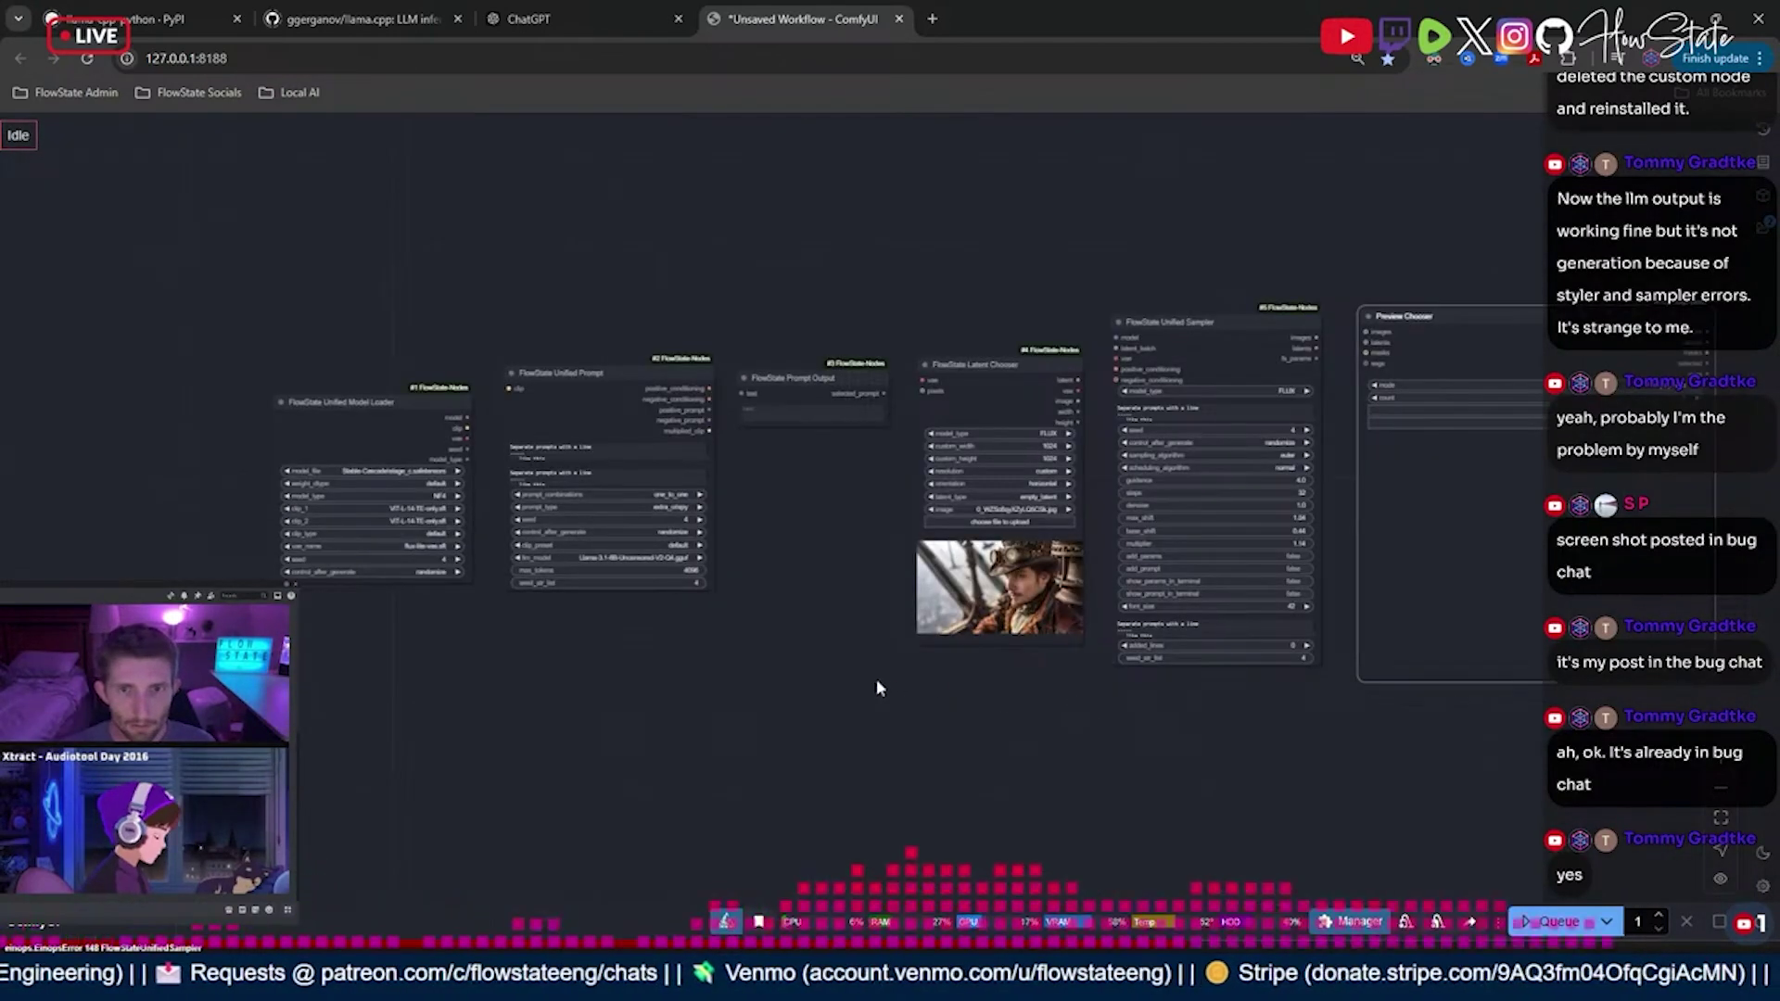
{"action": "left_click_drag", "start_coordinate": [868, 684], "coordinate": [810, 680]}
{"action": "scroll", "coordinate": [295, 391], "scroll_direction": "up", "scroll_amount": 6}
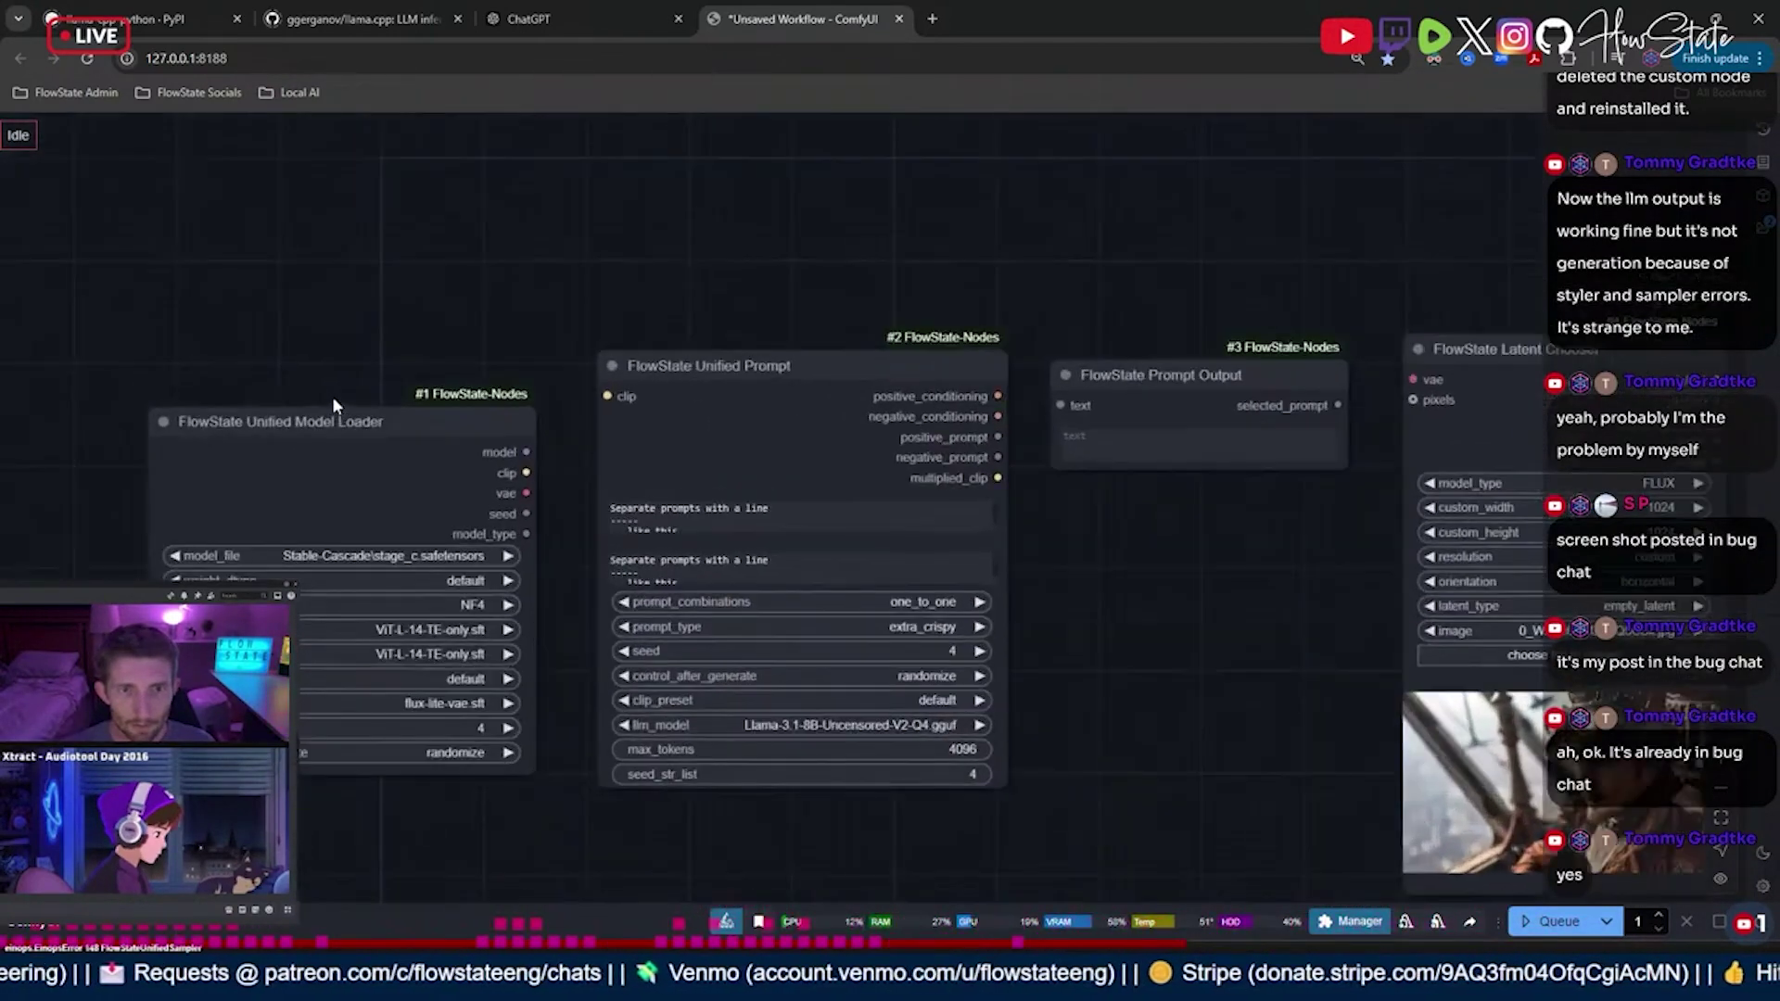
{"action": "scroll", "coordinate": [528, 449], "scroll_direction": "down", "scroll_amount": 2}
{"action": "scroll", "coordinate": [529, 449], "scroll_direction": "down", "scroll_amount": 1}
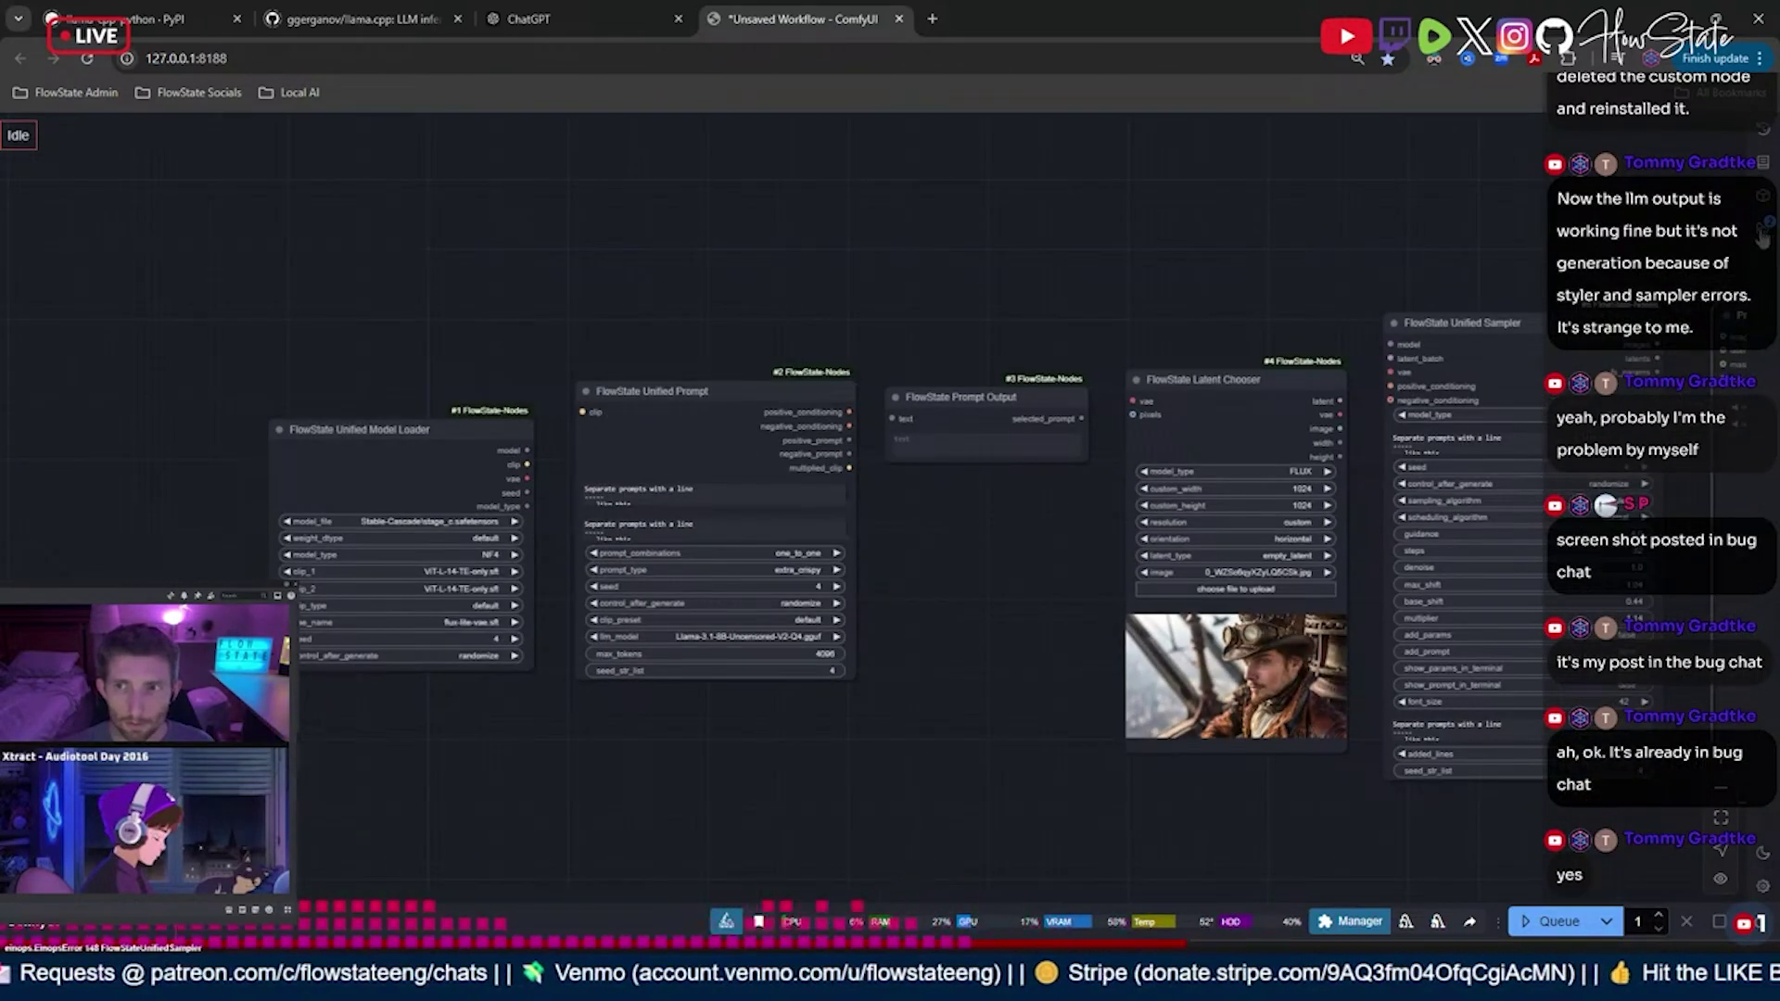
- Switch back and forth between 'FS - T2V - New' and the unsaved workflow to compare them
{"action": "key", "text": "w"}
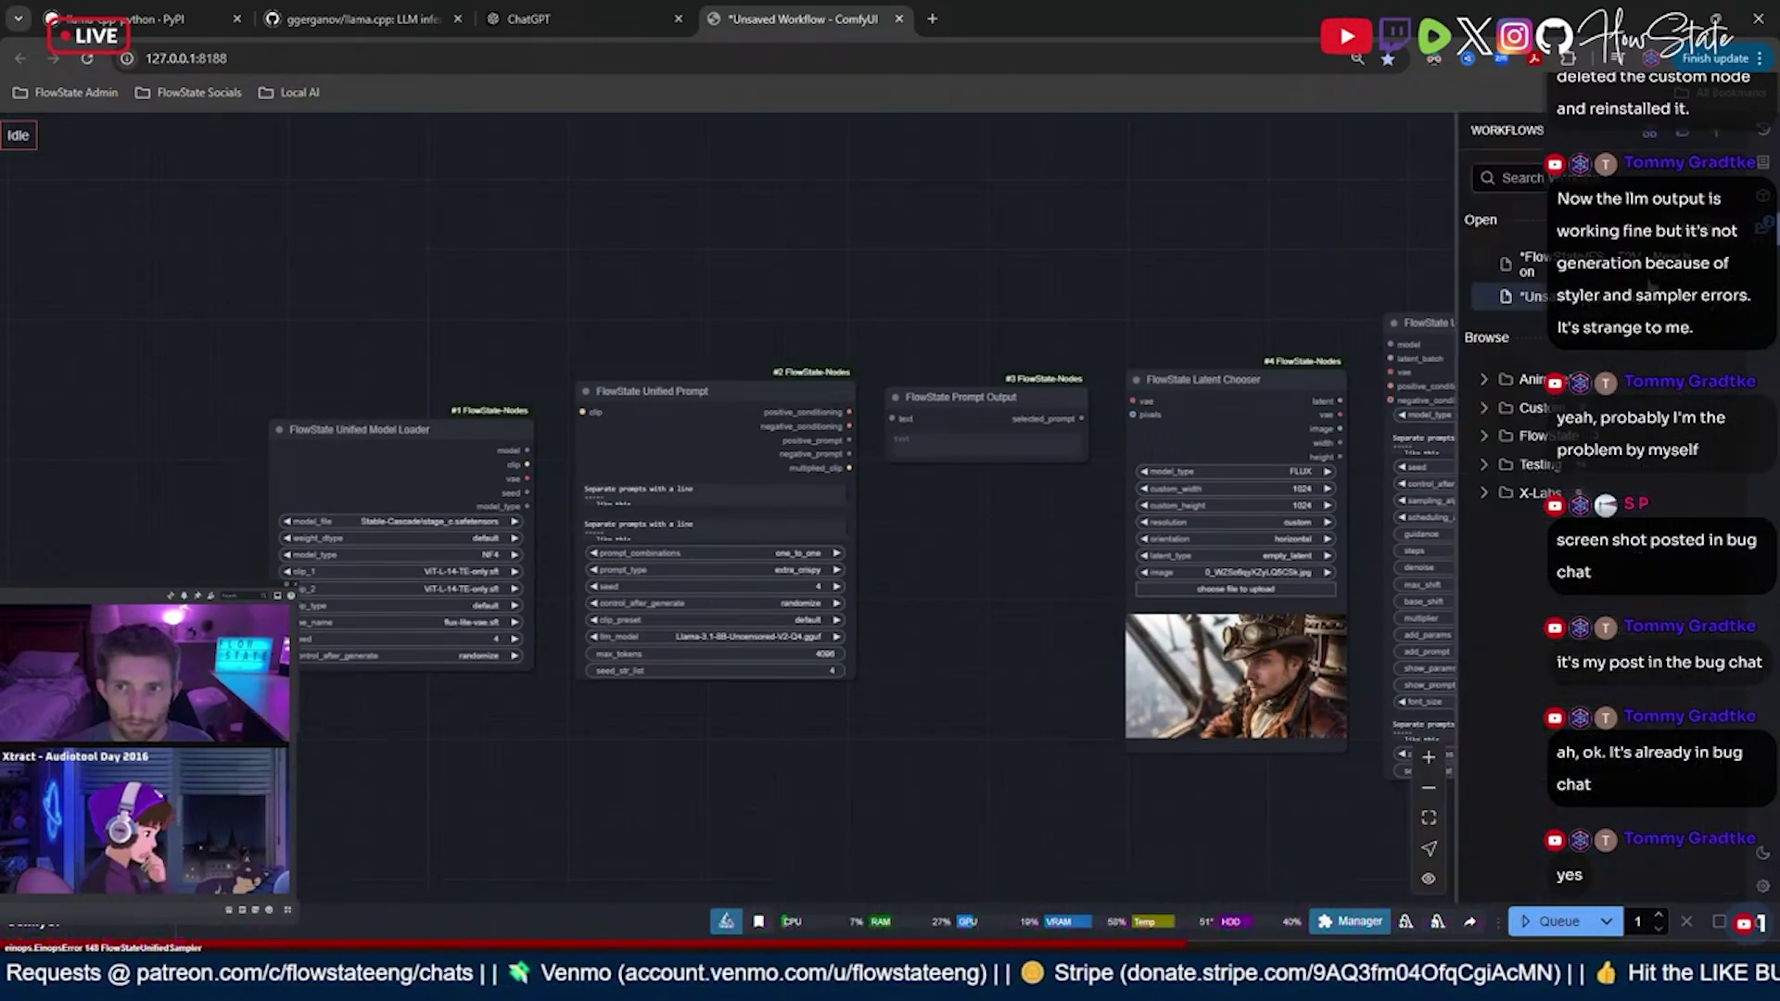
{"action": "left_click", "coordinate": [1532, 266]}
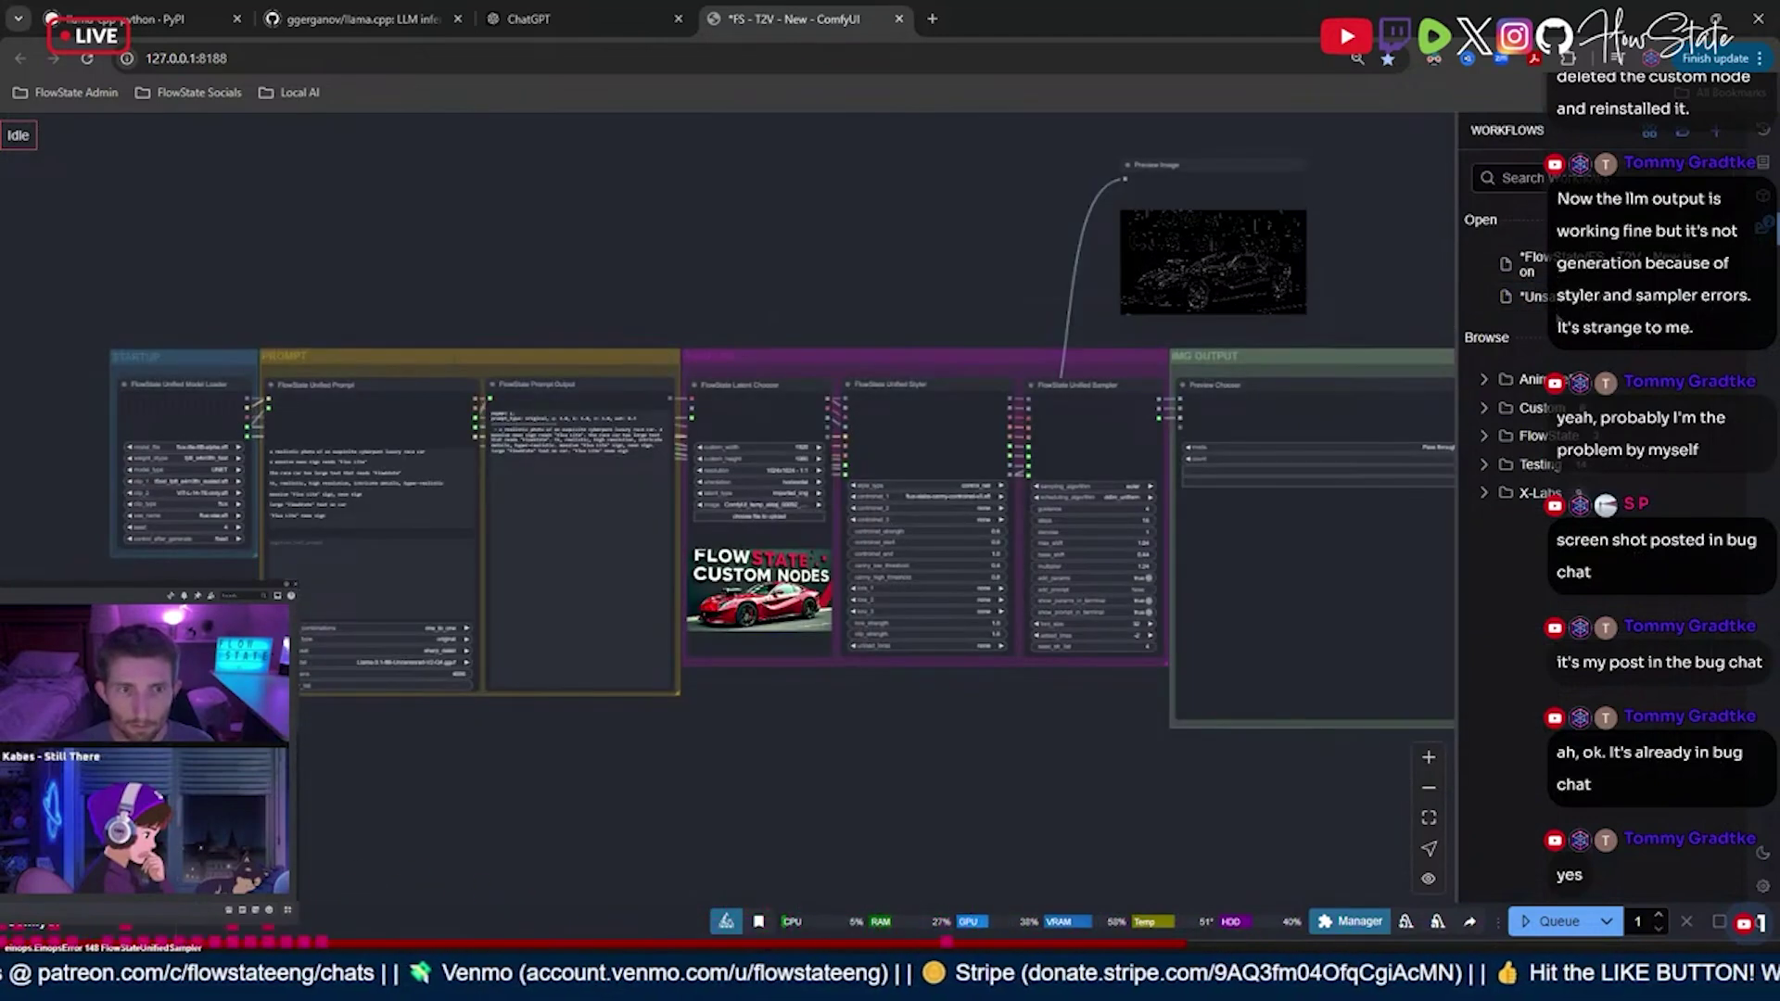
{"action": "left_click", "coordinate": [1520, 297]}
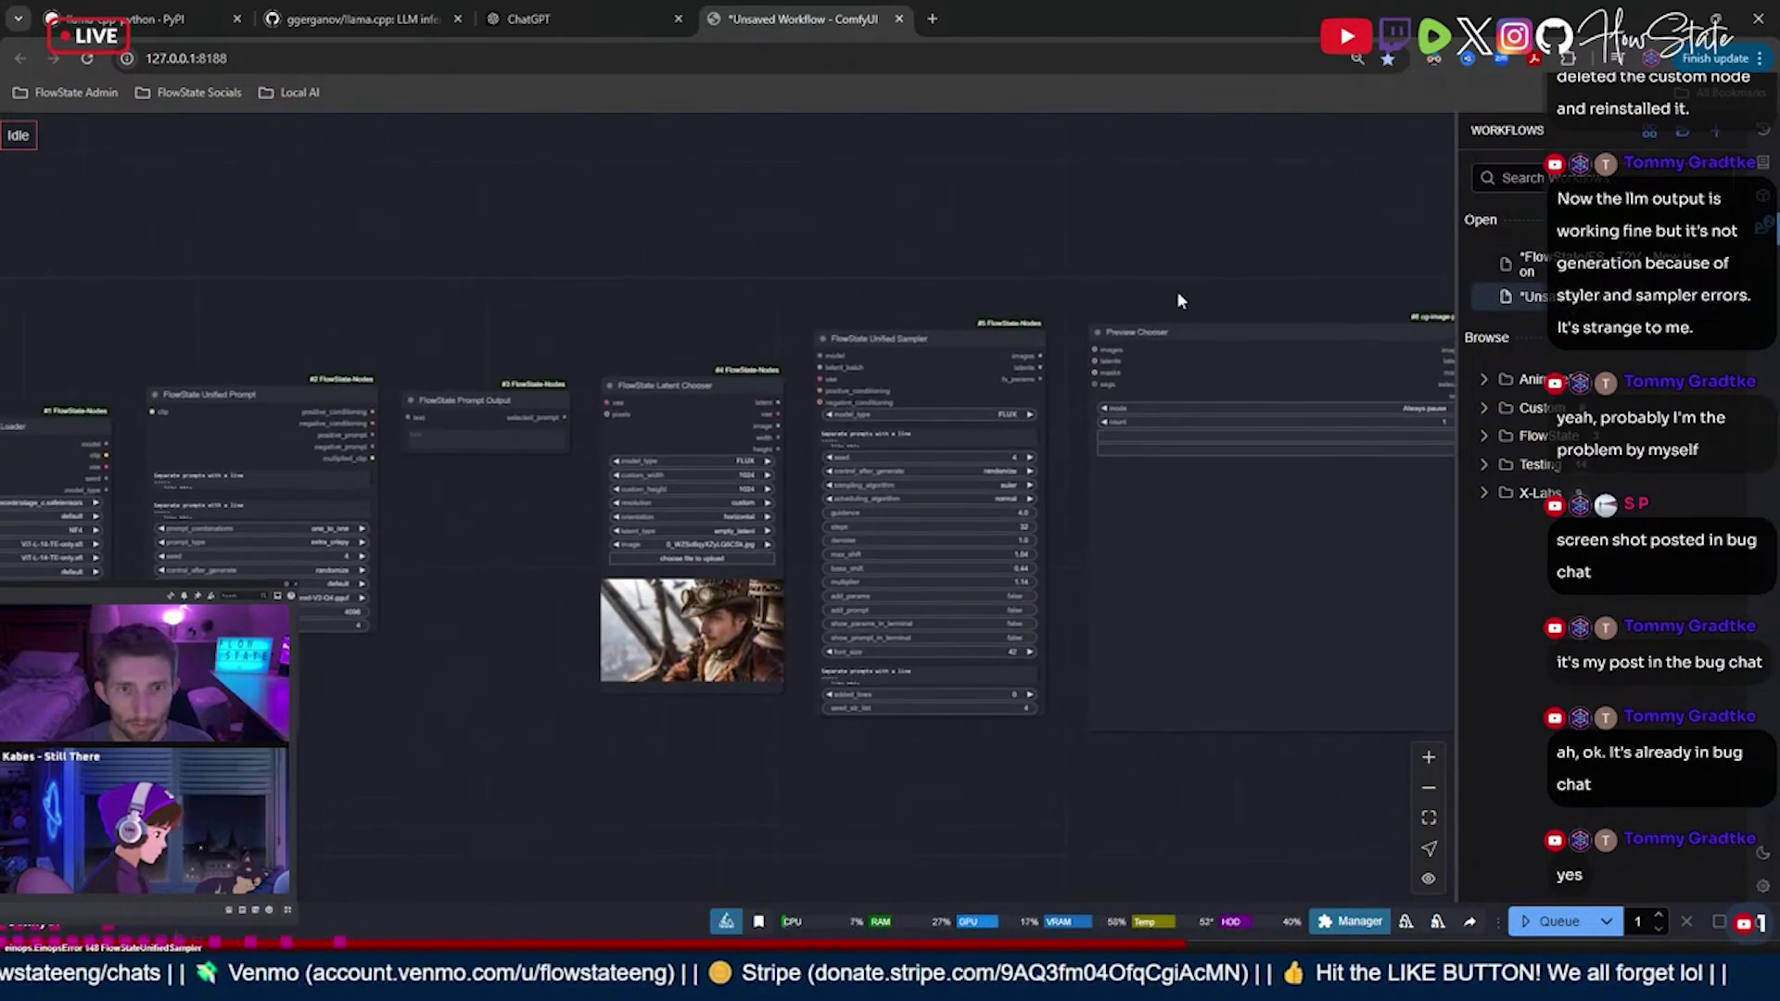
{"action": "left_click", "coordinate": [1535, 267]}
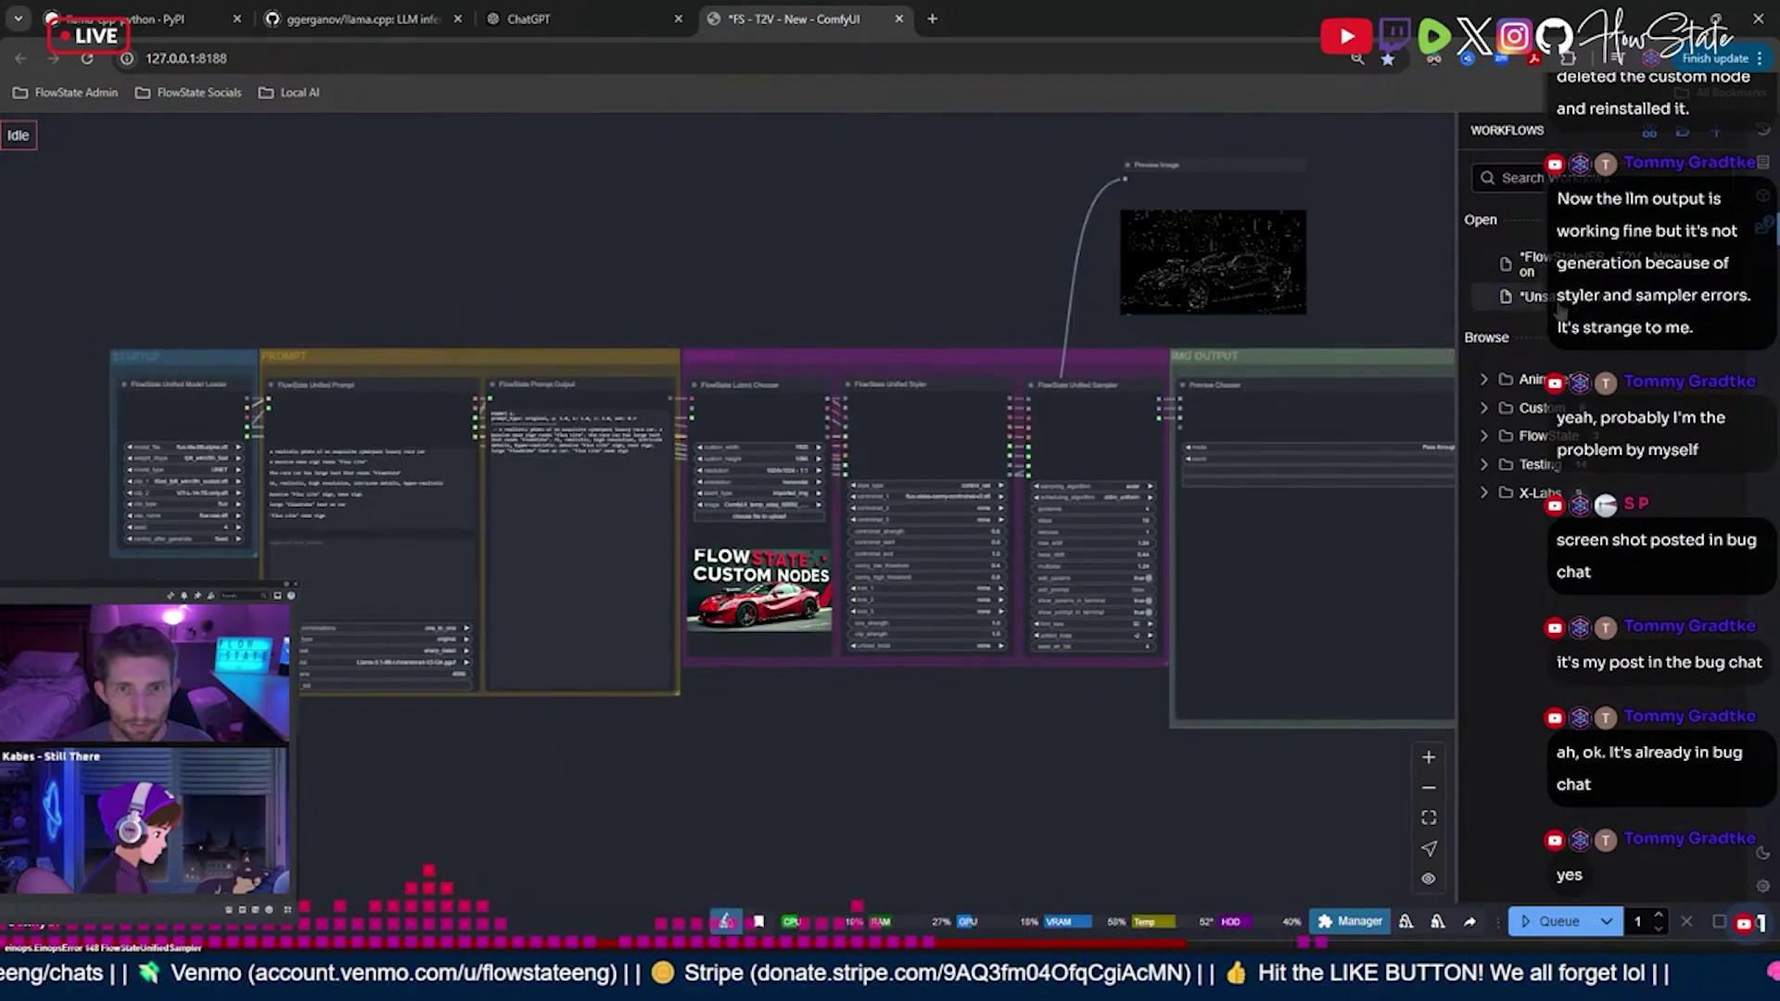
{"action": "left_click", "coordinate": [1525, 297]}
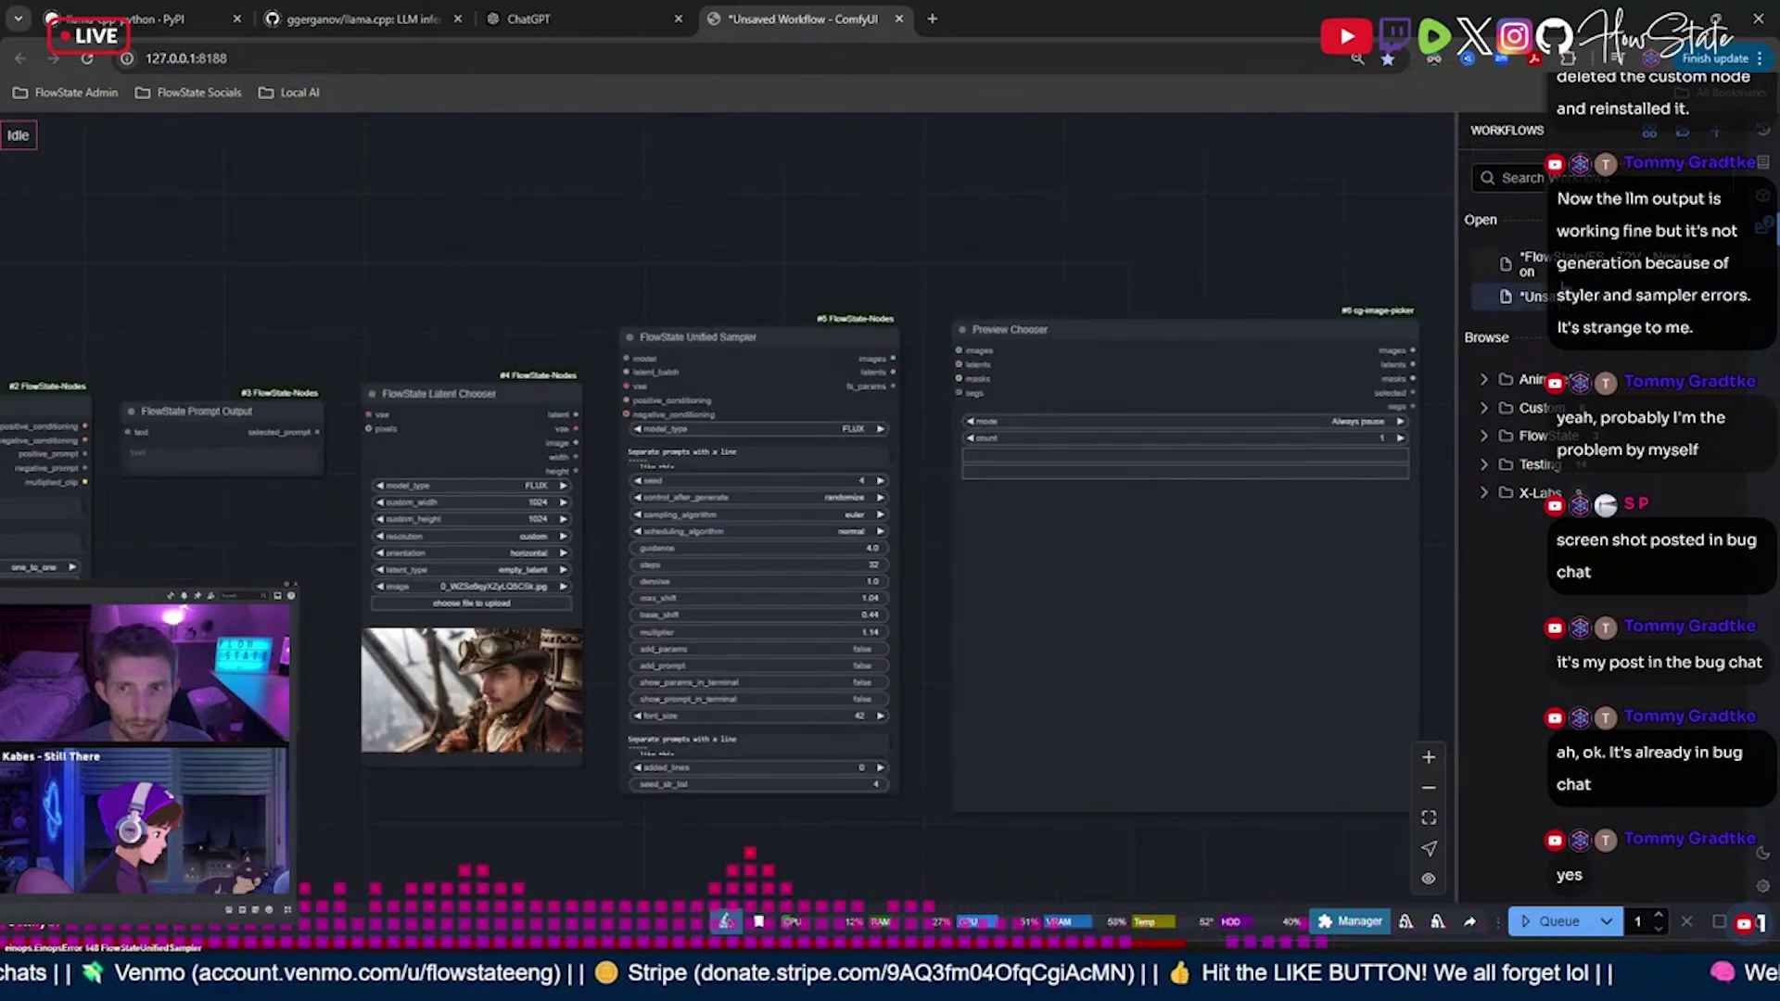
{"action": "left_click", "coordinate": [1561, 277]}
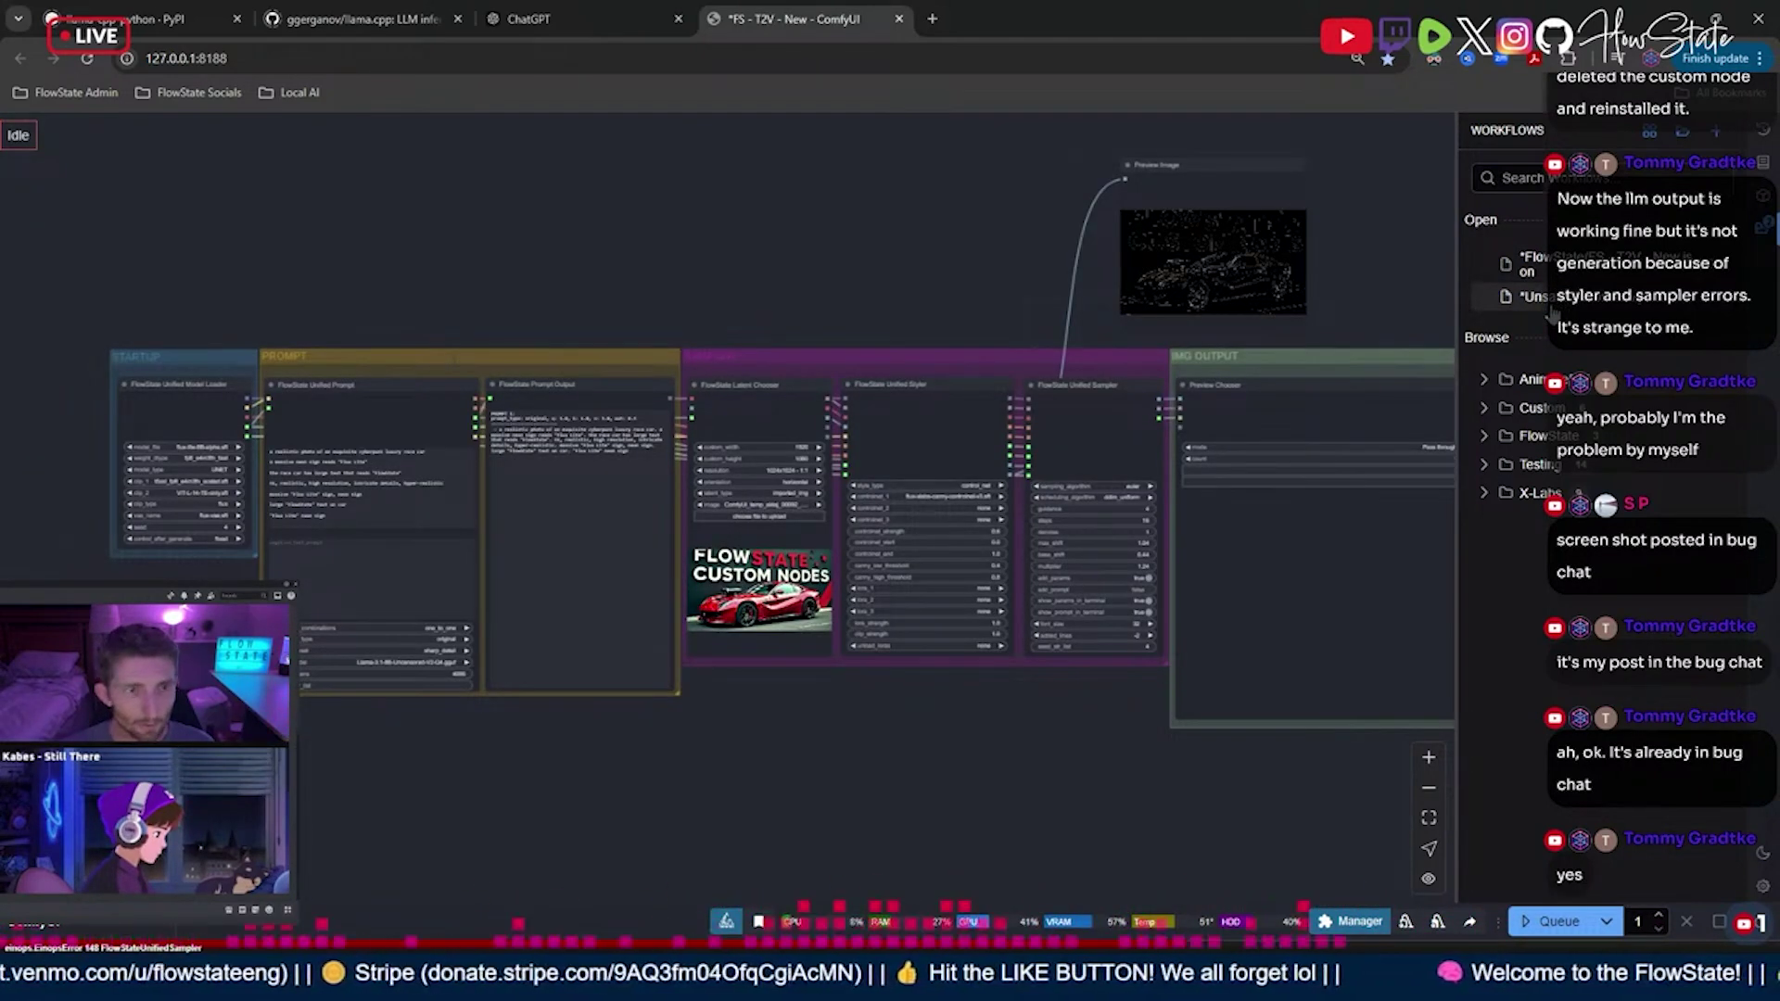
- Back on the unsaved workflow, move the Unified Sampler right and insert a FlowState Unified Styler before it
{"action": "left_click", "coordinate": [1552, 312]}
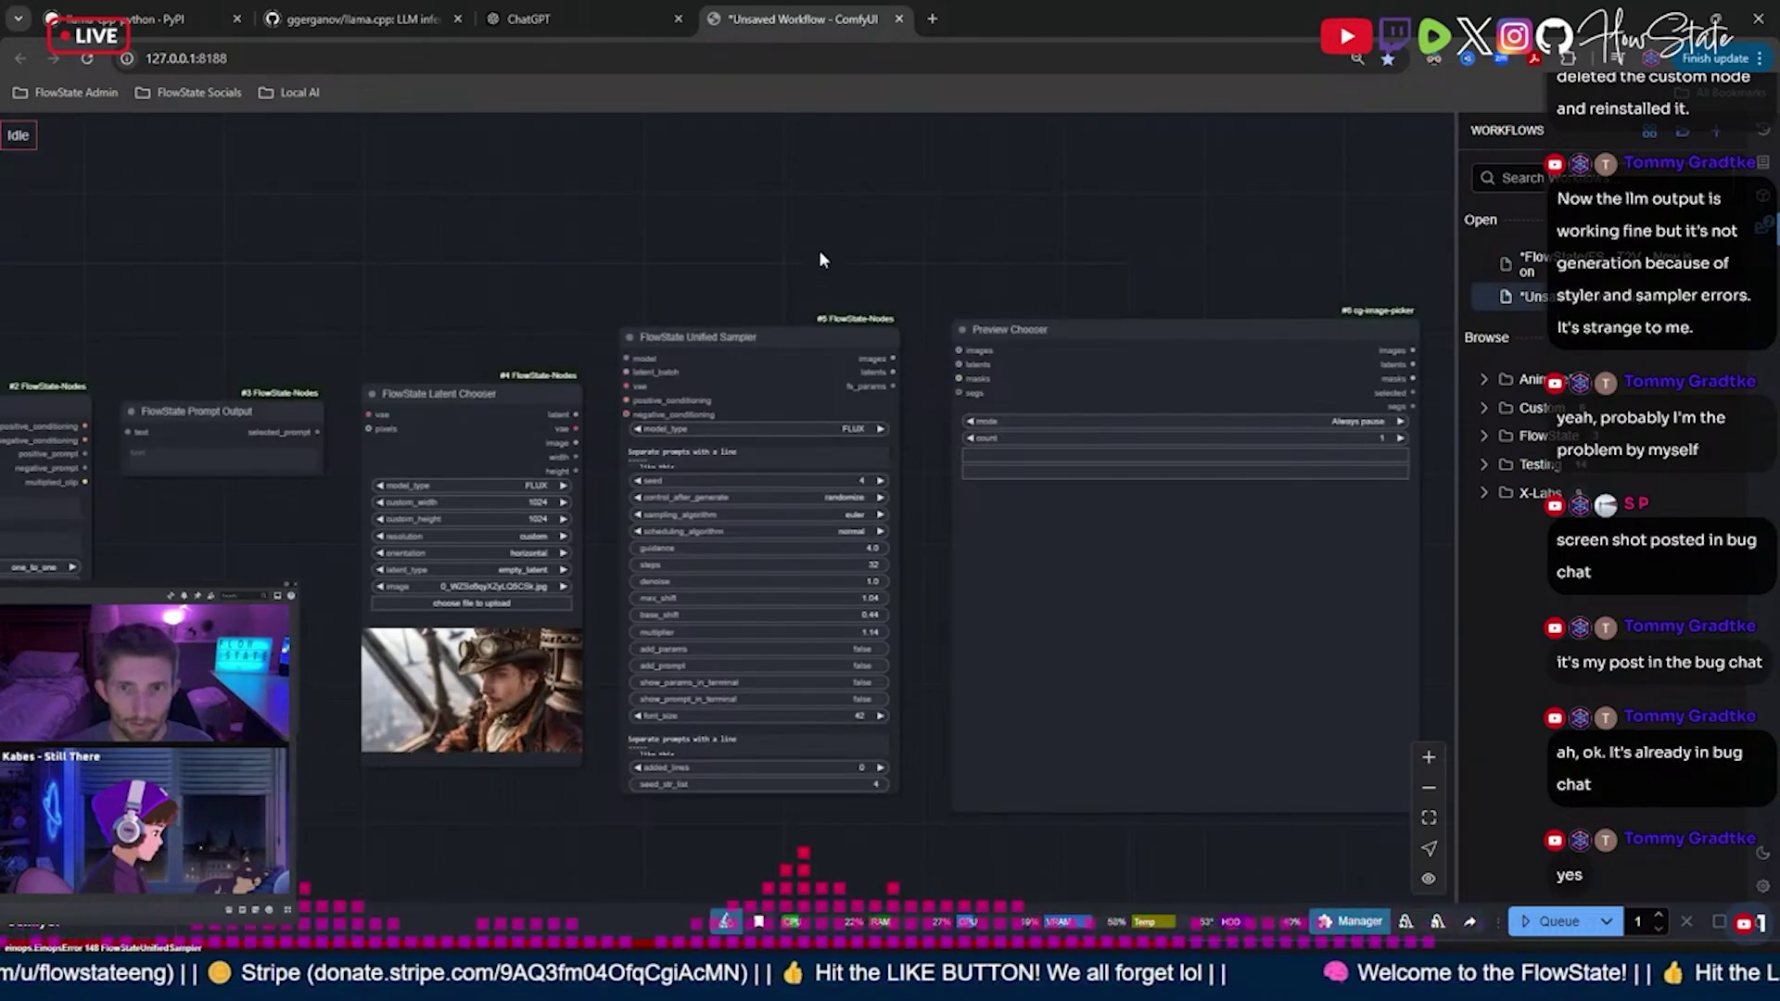
{"action": "scroll", "coordinate": [814, 266], "scroll_direction": "down", "scroll_amount": 5}
{"action": "left_click_drag", "start_coordinate": [855, 365], "coordinate": [1034, 371]}
{"action": "scroll", "coordinate": [918, 452], "scroll_direction": "up", "scroll_amount": 3}
{"action": "double_click", "coordinate": [866, 409]}
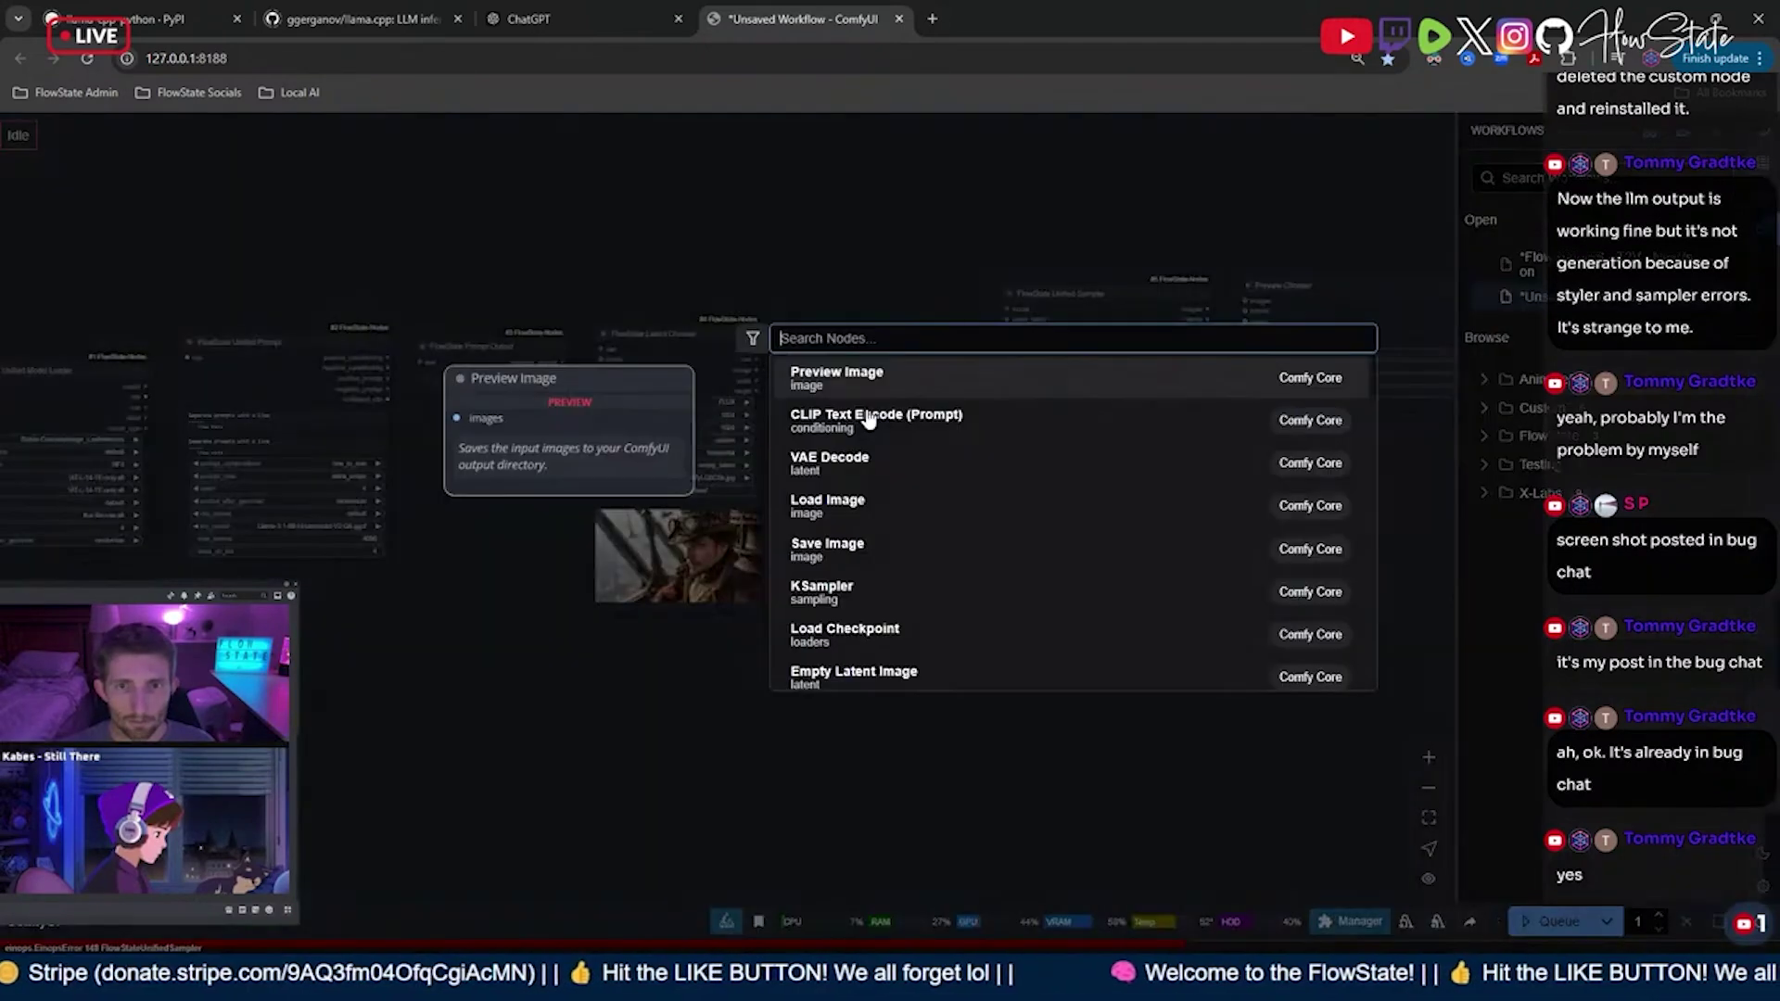
{"action": "type", "text": "flowstate"}
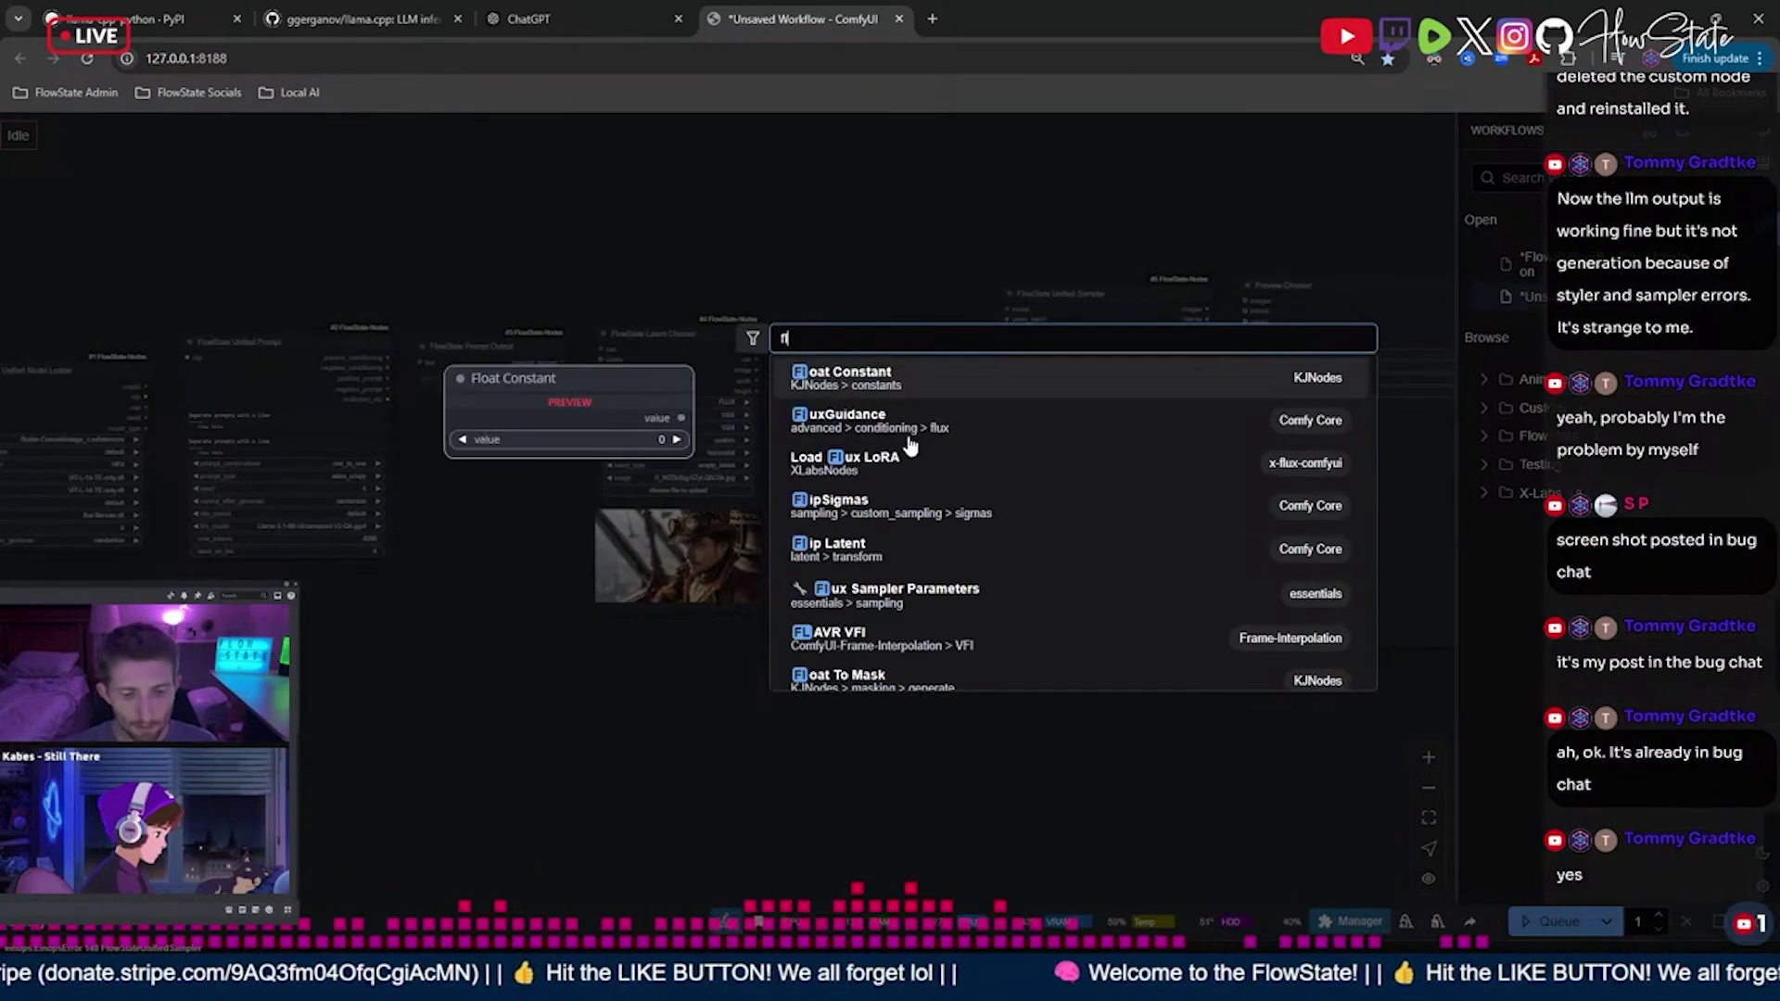
{"action": "key", "text": "Escape"}
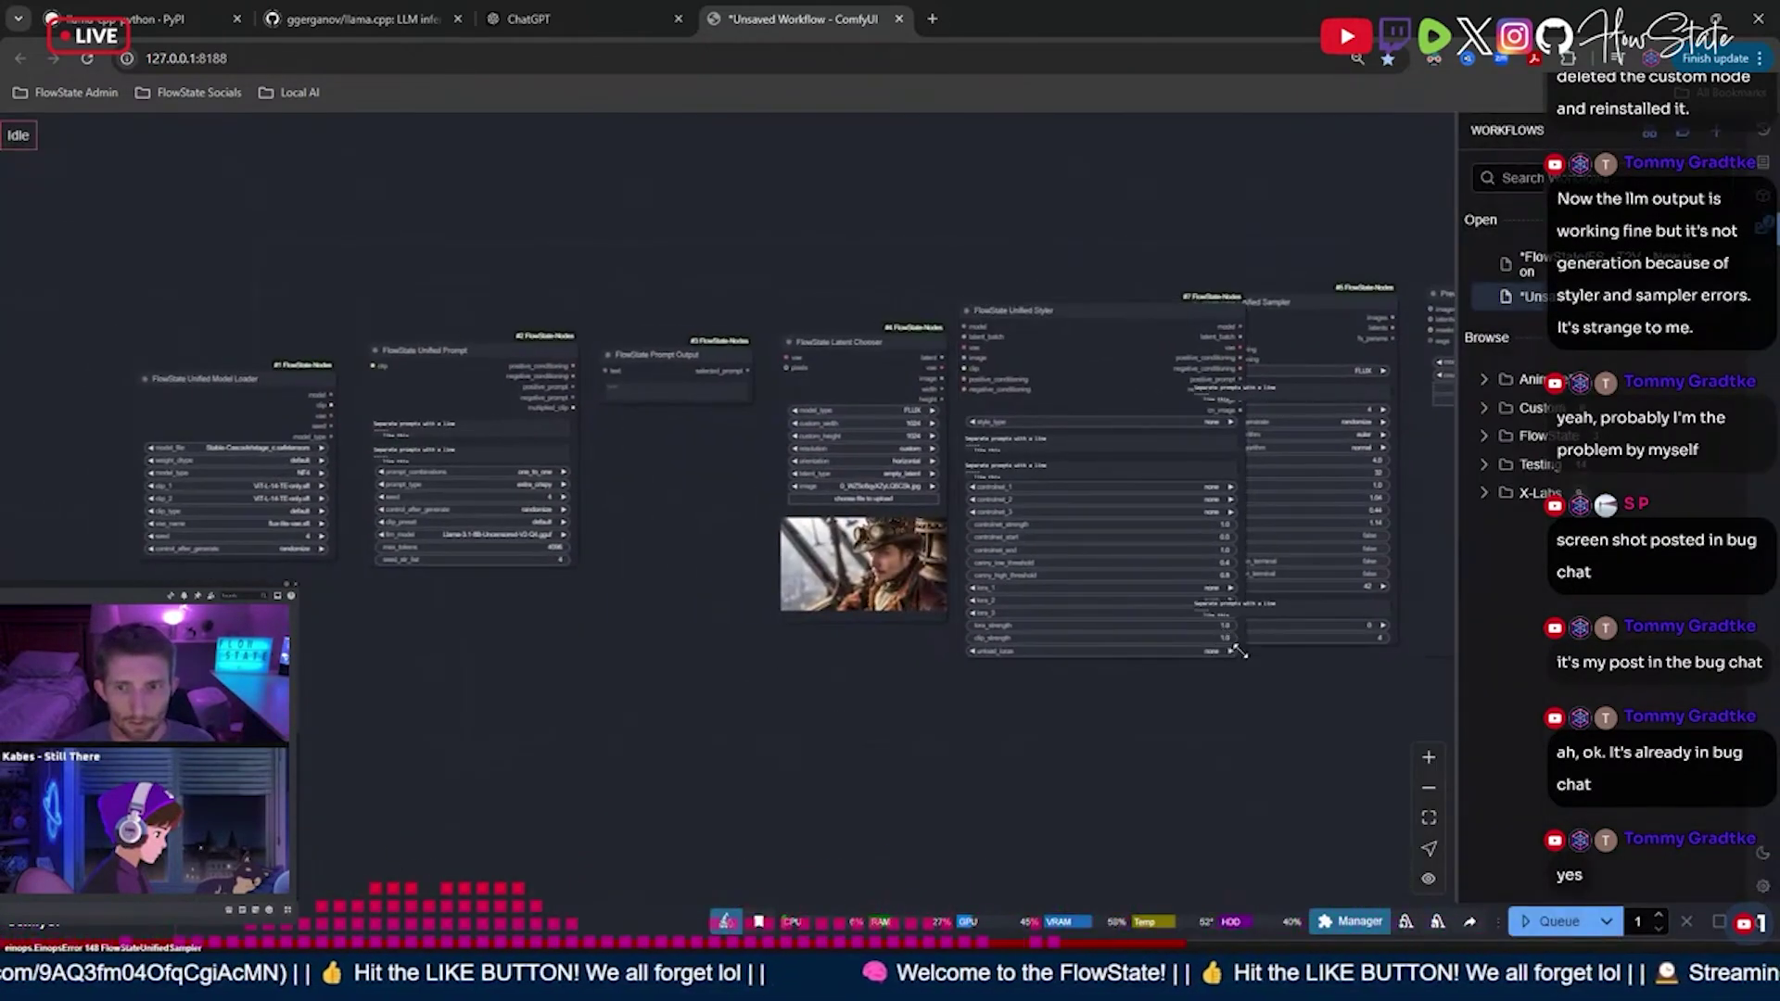
- Convert the Unified Prompt node's seed widget into an input socket
{"action": "left_click_drag", "start_coordinate": [569, 556], "coordinate": [547, 568]}
{"action": "scroll", "coordinate": [357, 577], "scroll_direction": "up", "scroll_amount": 5}
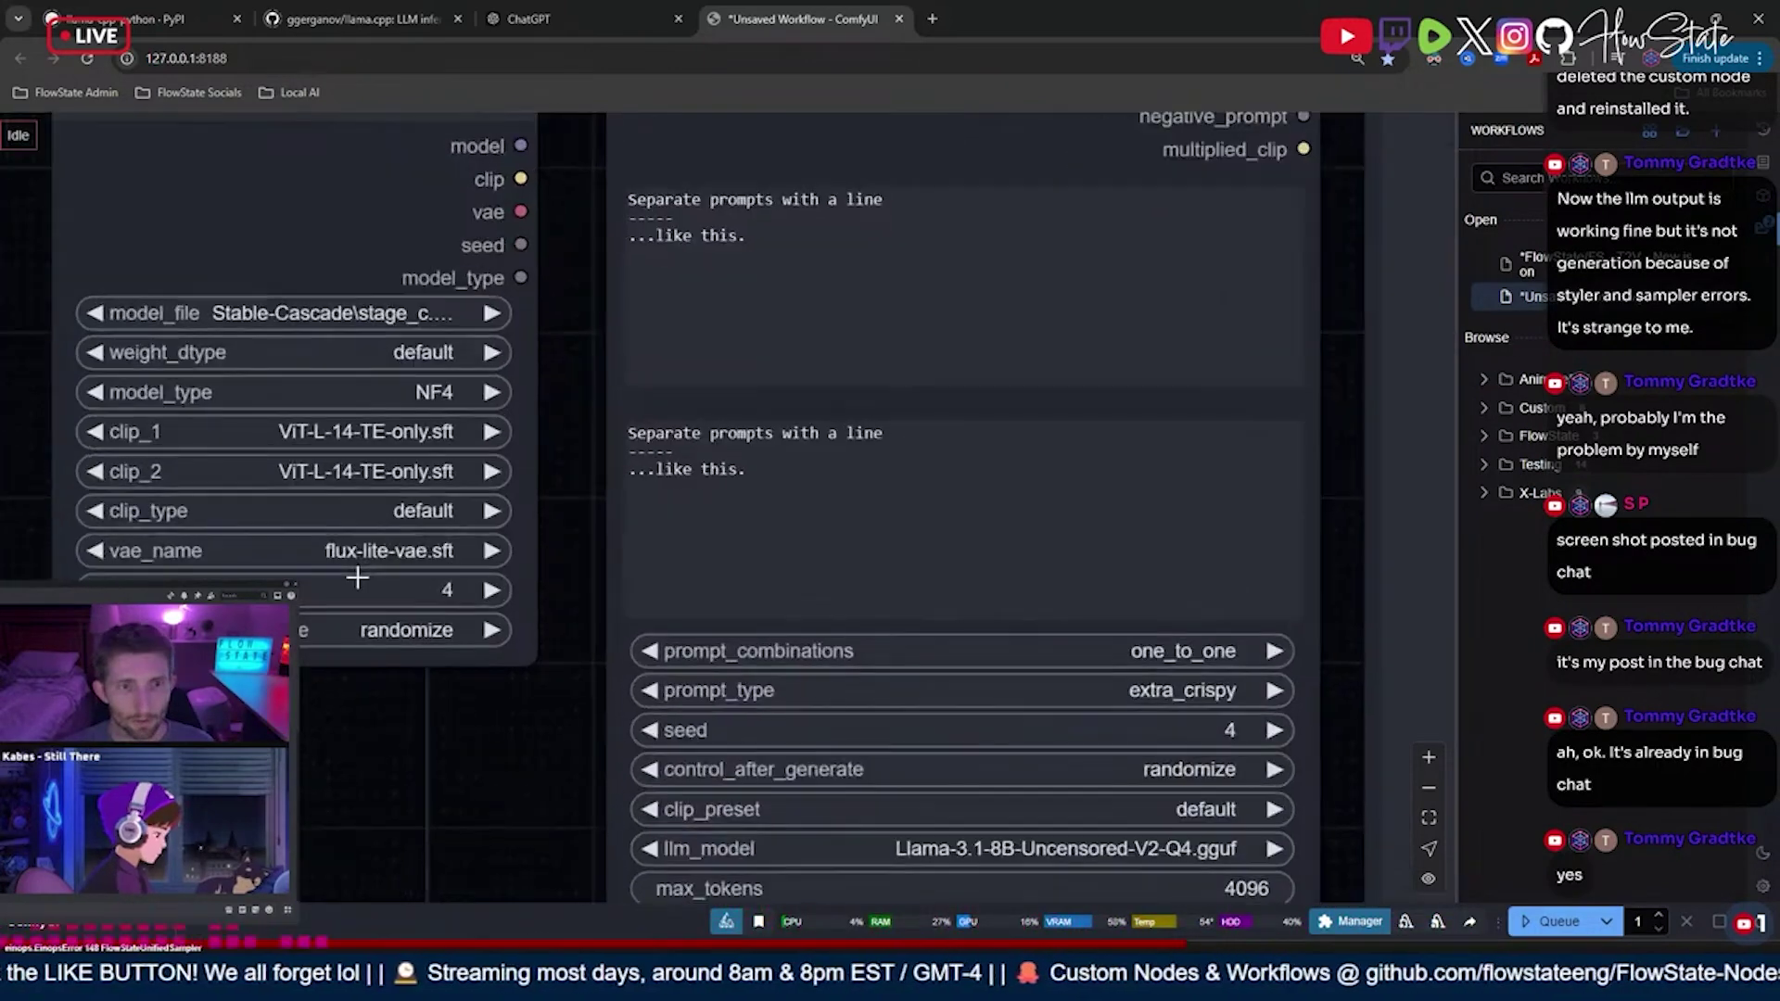
{"action": "scroll", "coordinate": [359, 582], "scroll_direction": "down", "scroll_amount": 4}
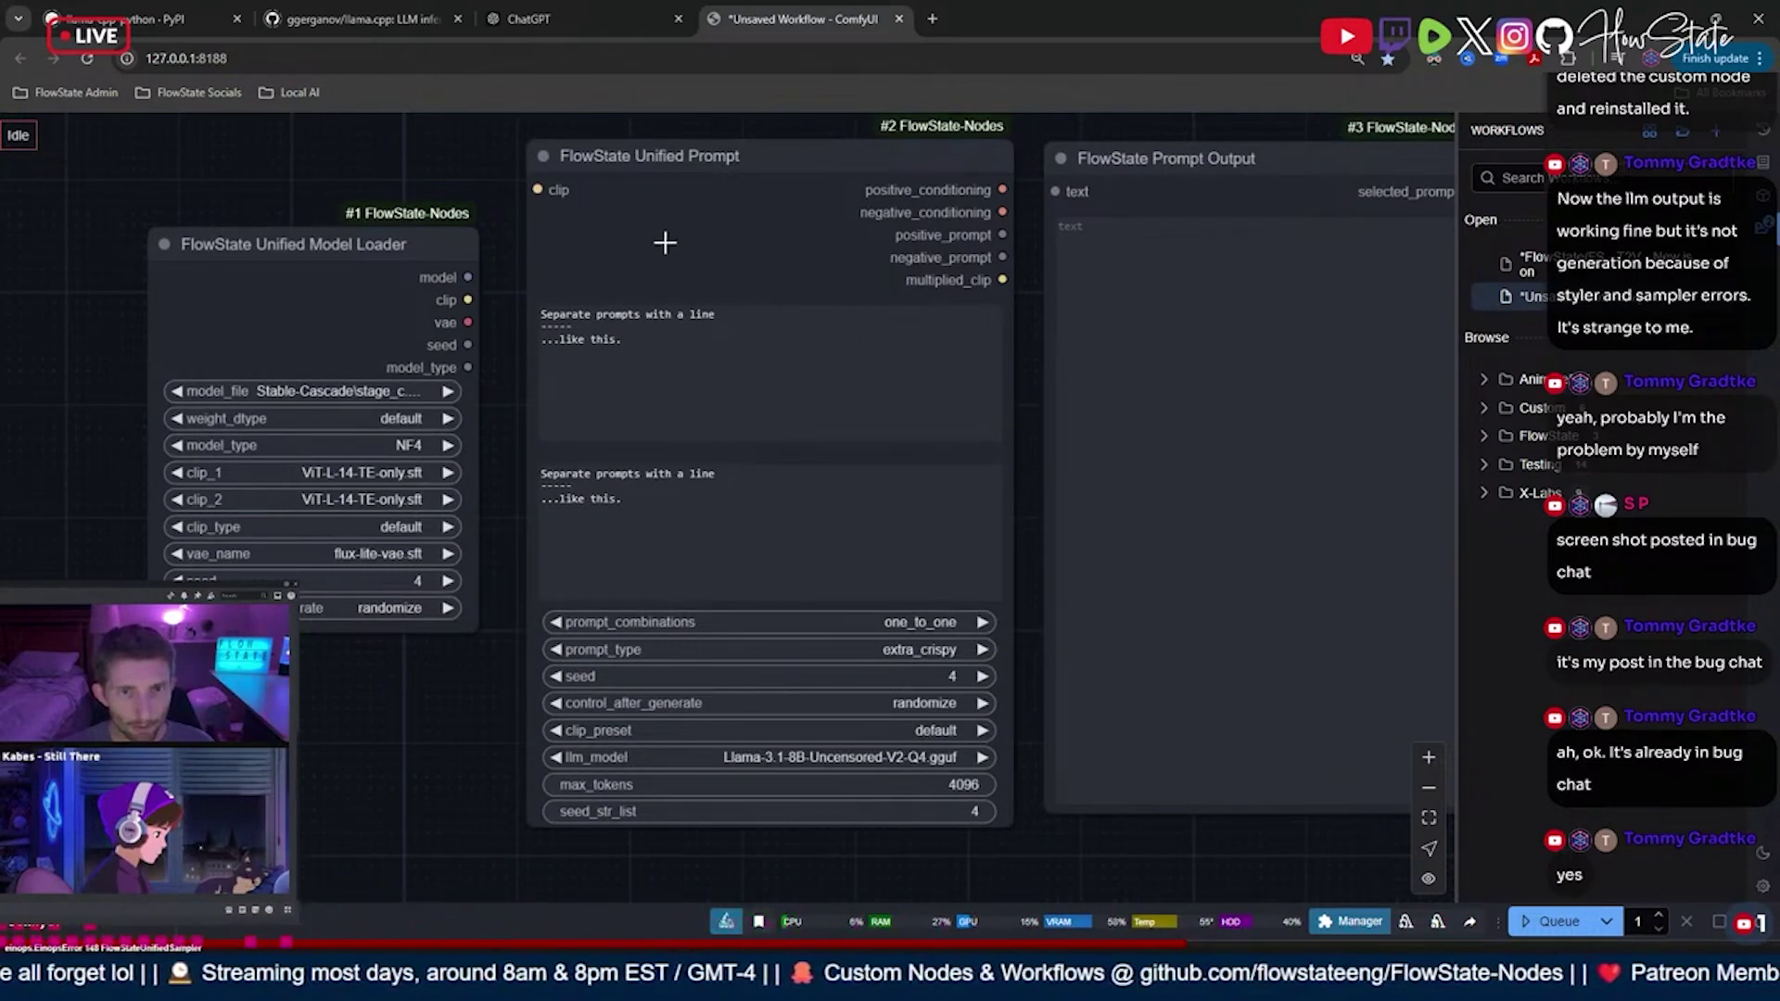
{"action": "left_click_drag", "start_coordinate": [665, 242], "coordinate": [658, 233]}
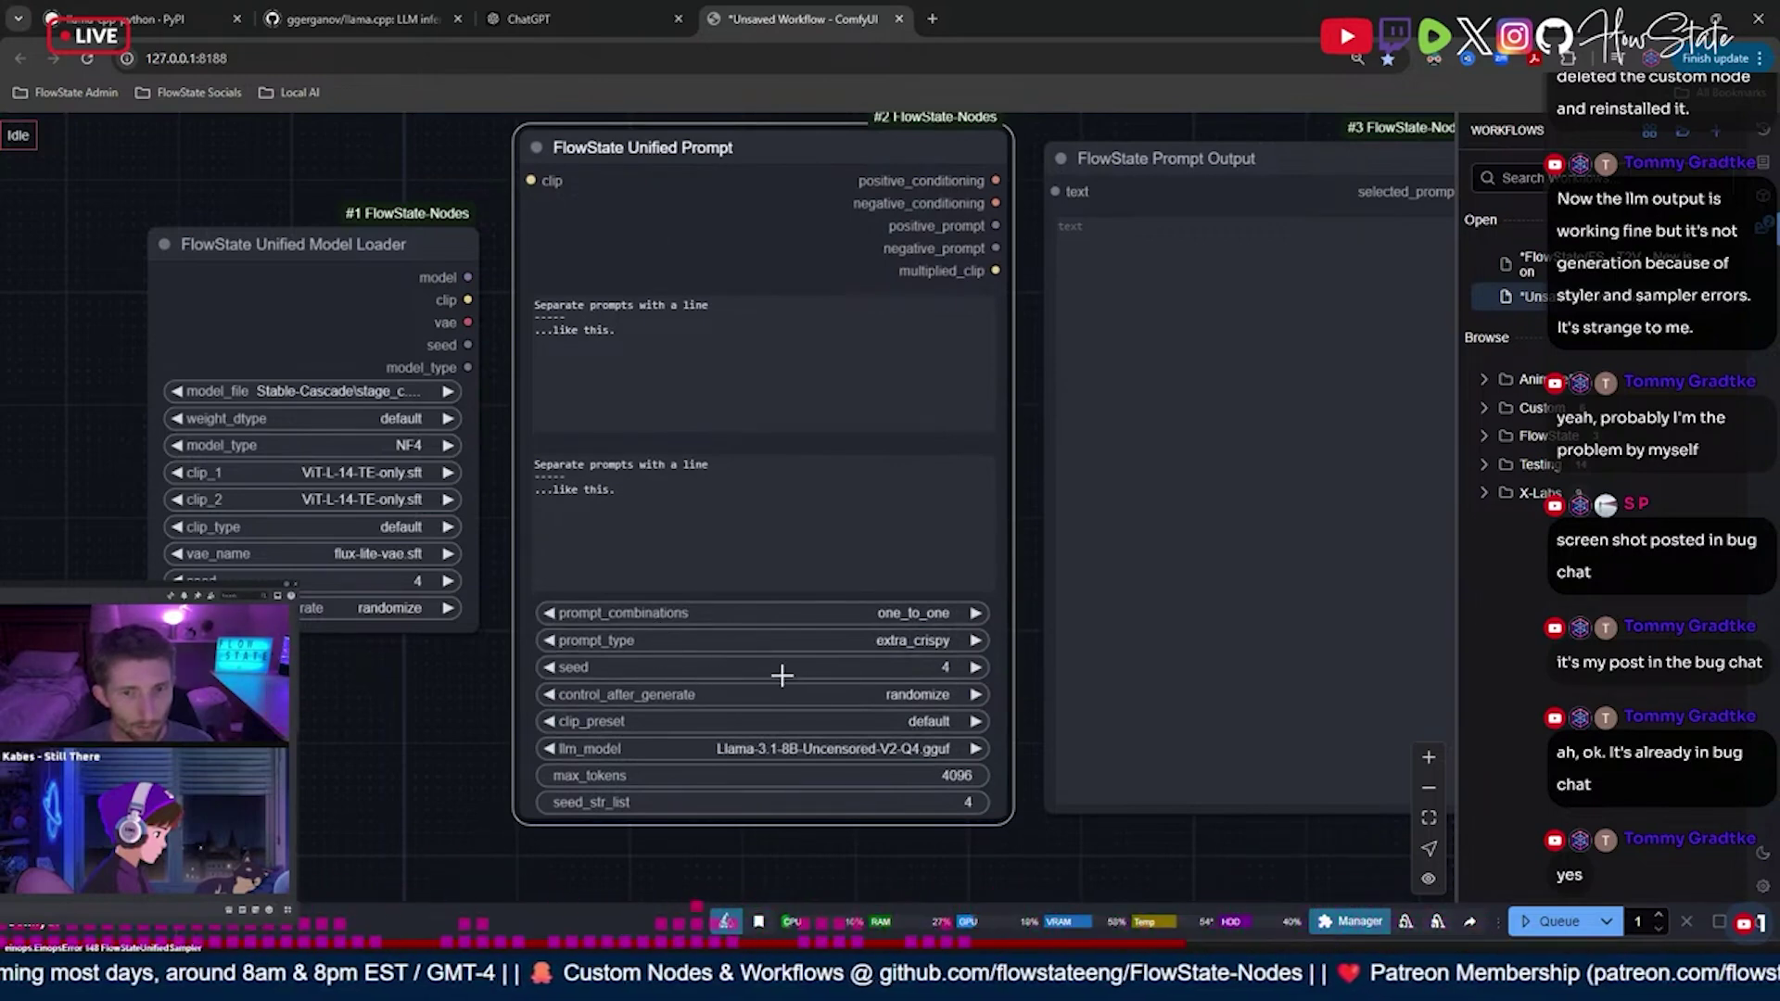
{"action": "right_click", "coordinate": [723, 253]}
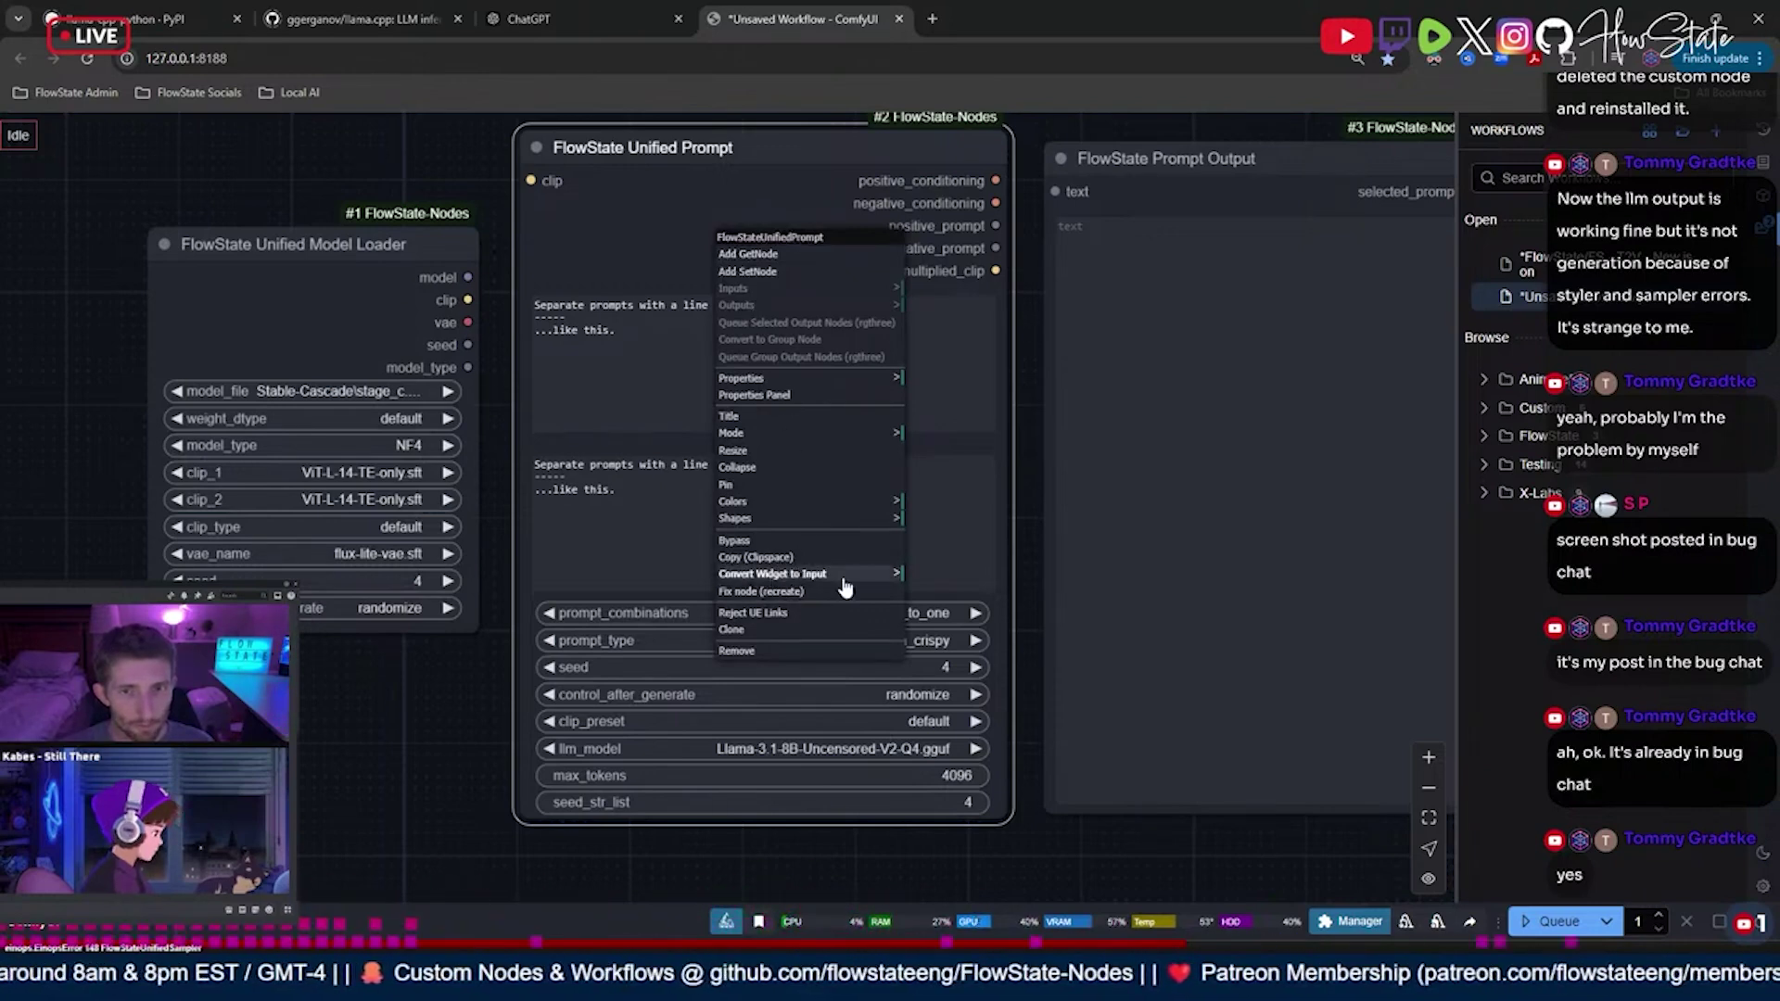
{"action": "left_click", "coordinate": [760, 575]}
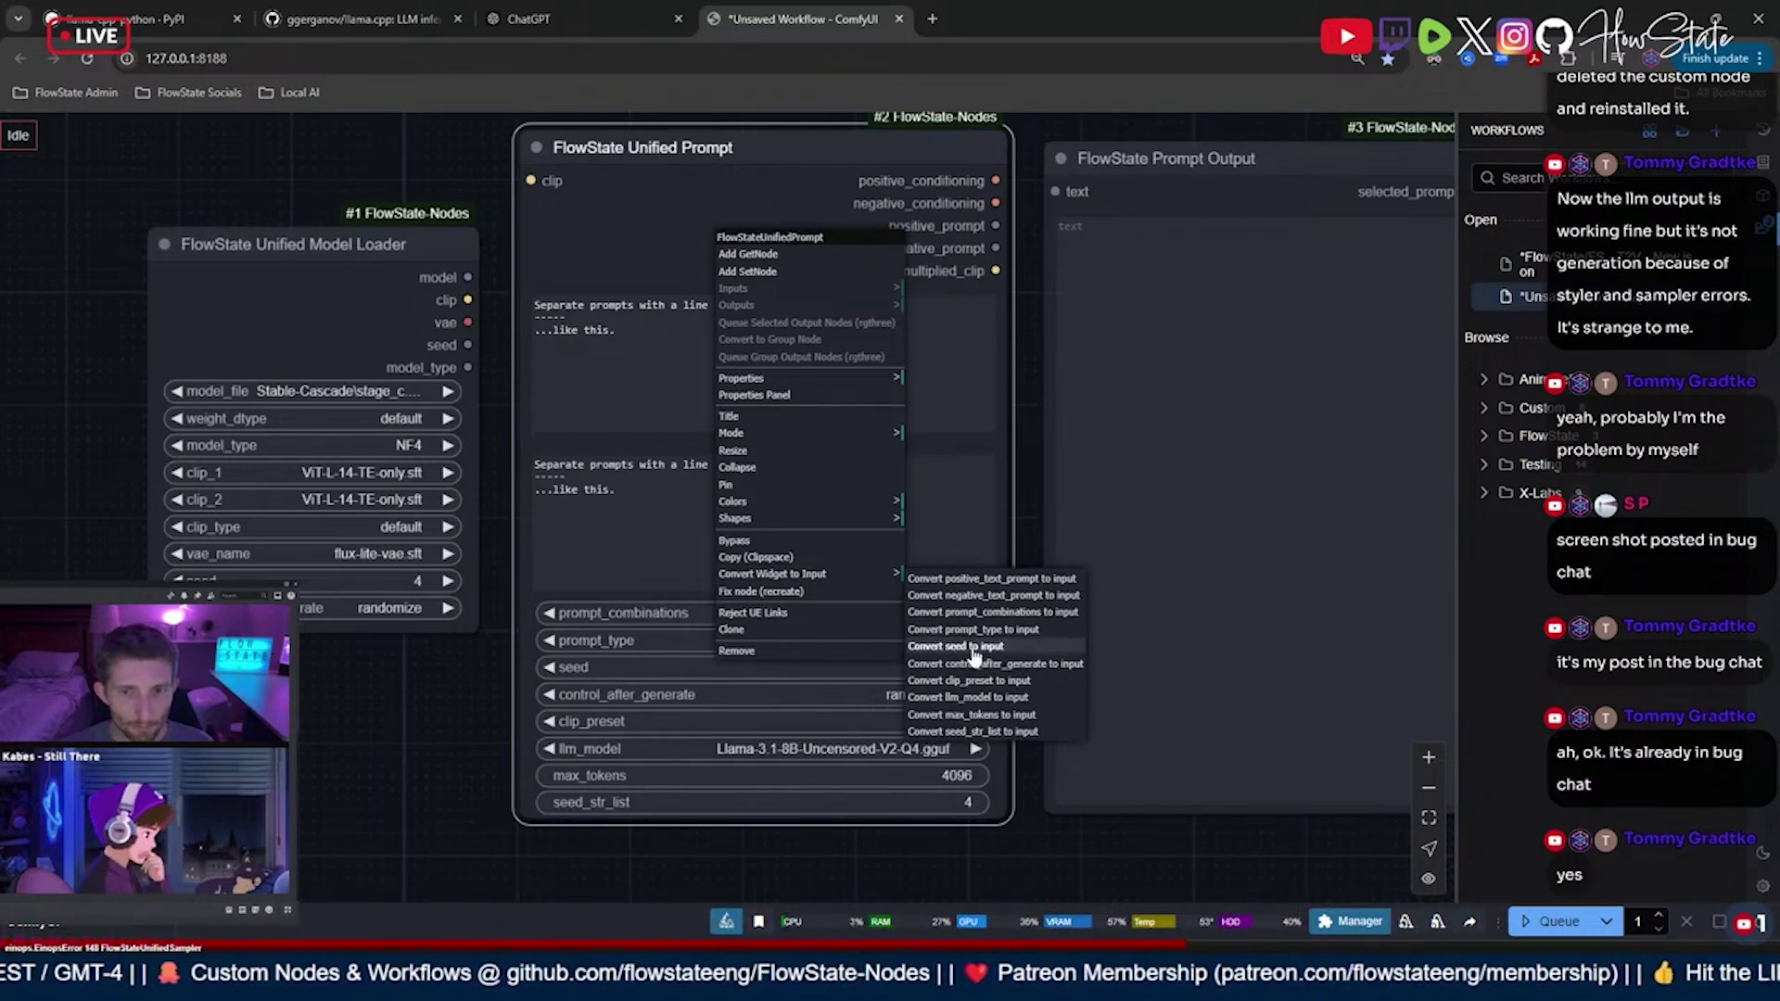
{"action": "left_click", "coordinate": [974, 649]}
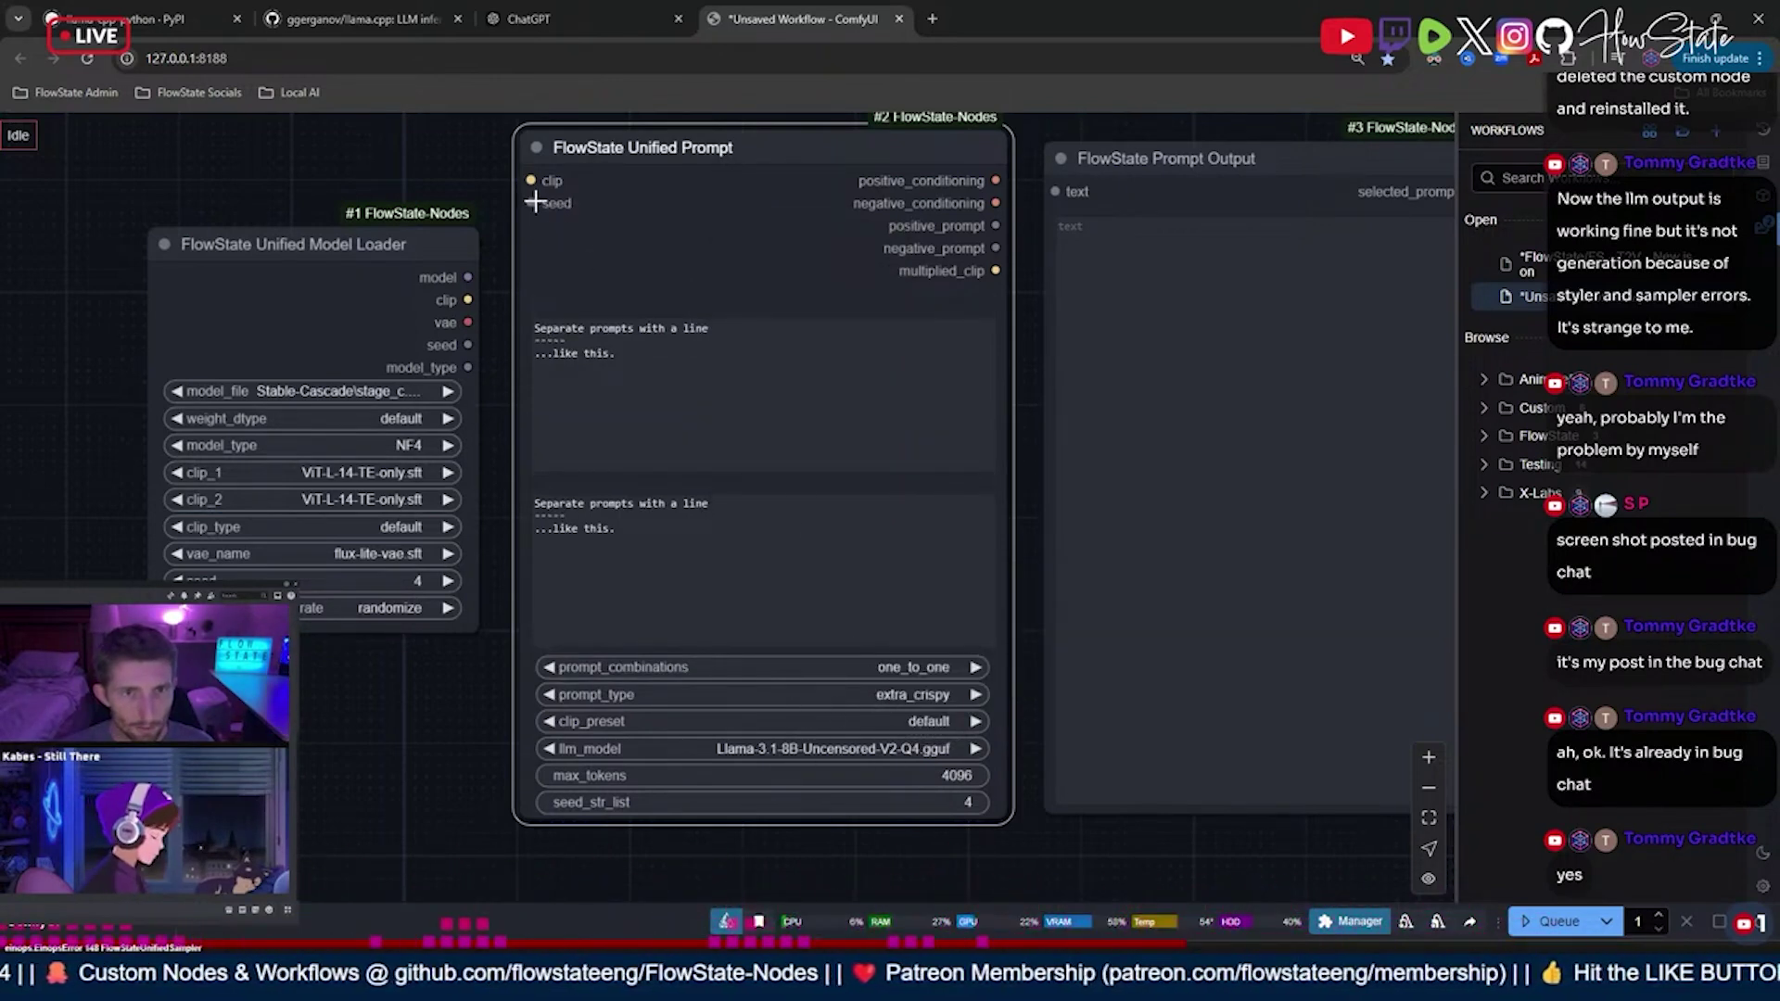
- Link Model Loader seed and clip to Unified Prompt, positive_prompt to Prompt Output, and vae to Latent Chooser
{"action": "left_click_drag", "start_coordinate": [468, 345], "coordinate": [530, 203]}
{"action": "left_click_drag", "start_coordinate": [473, 301], "coordinate": [532, 181]}
{"action": "left_click_drag", "start_coordinate": [536, 628], "coordinate": [481, 628]}
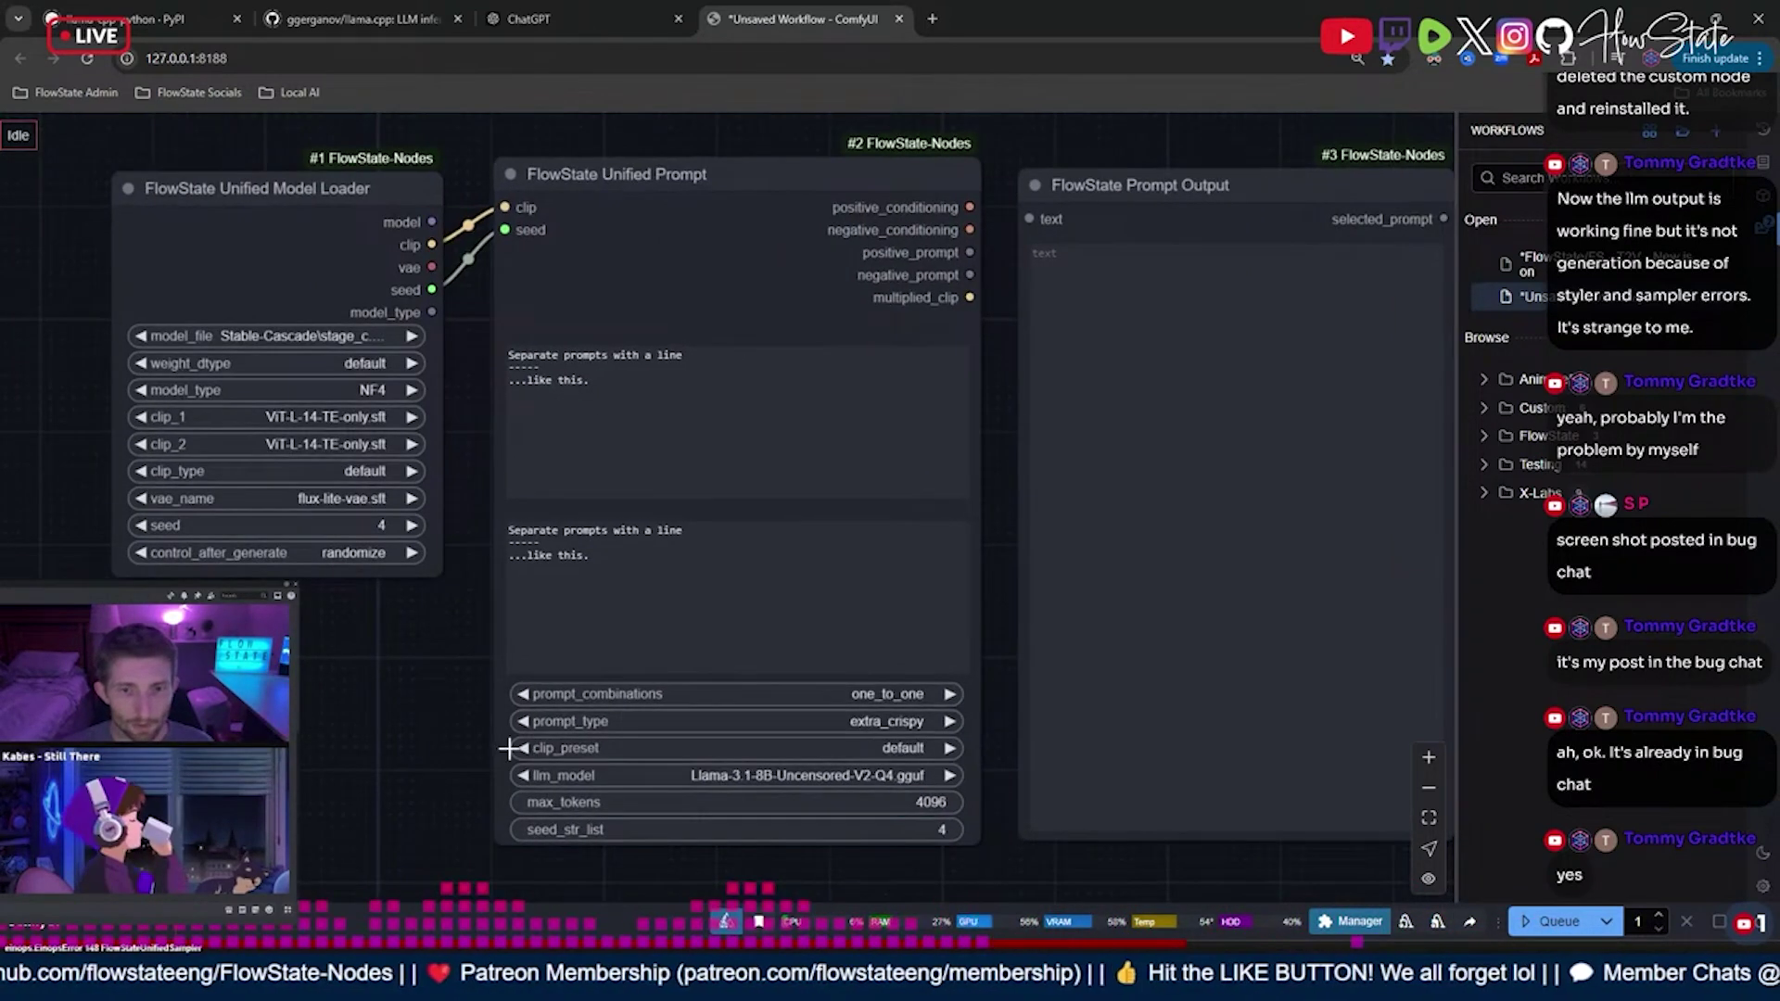
{"action": "left_click", "coordinate": [918, 828]}
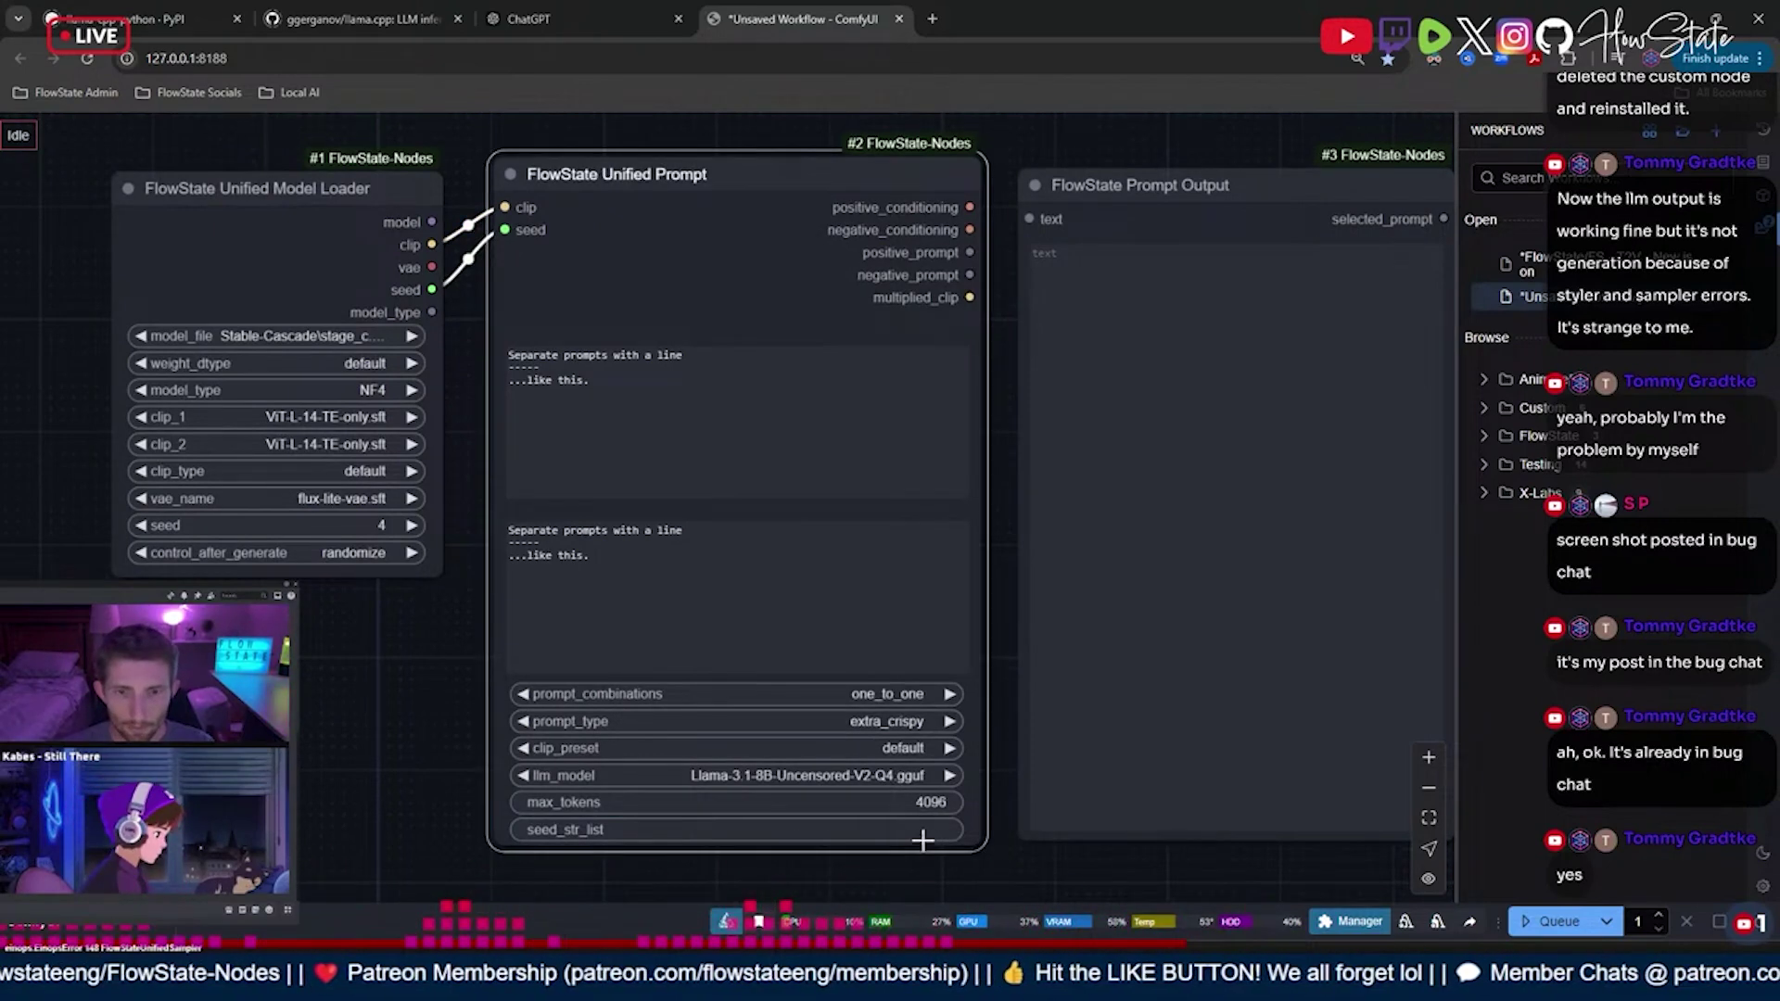
{"action": "left_click_drag", "start_coordinate": [909, 838], "coordinate": [707, 840]}
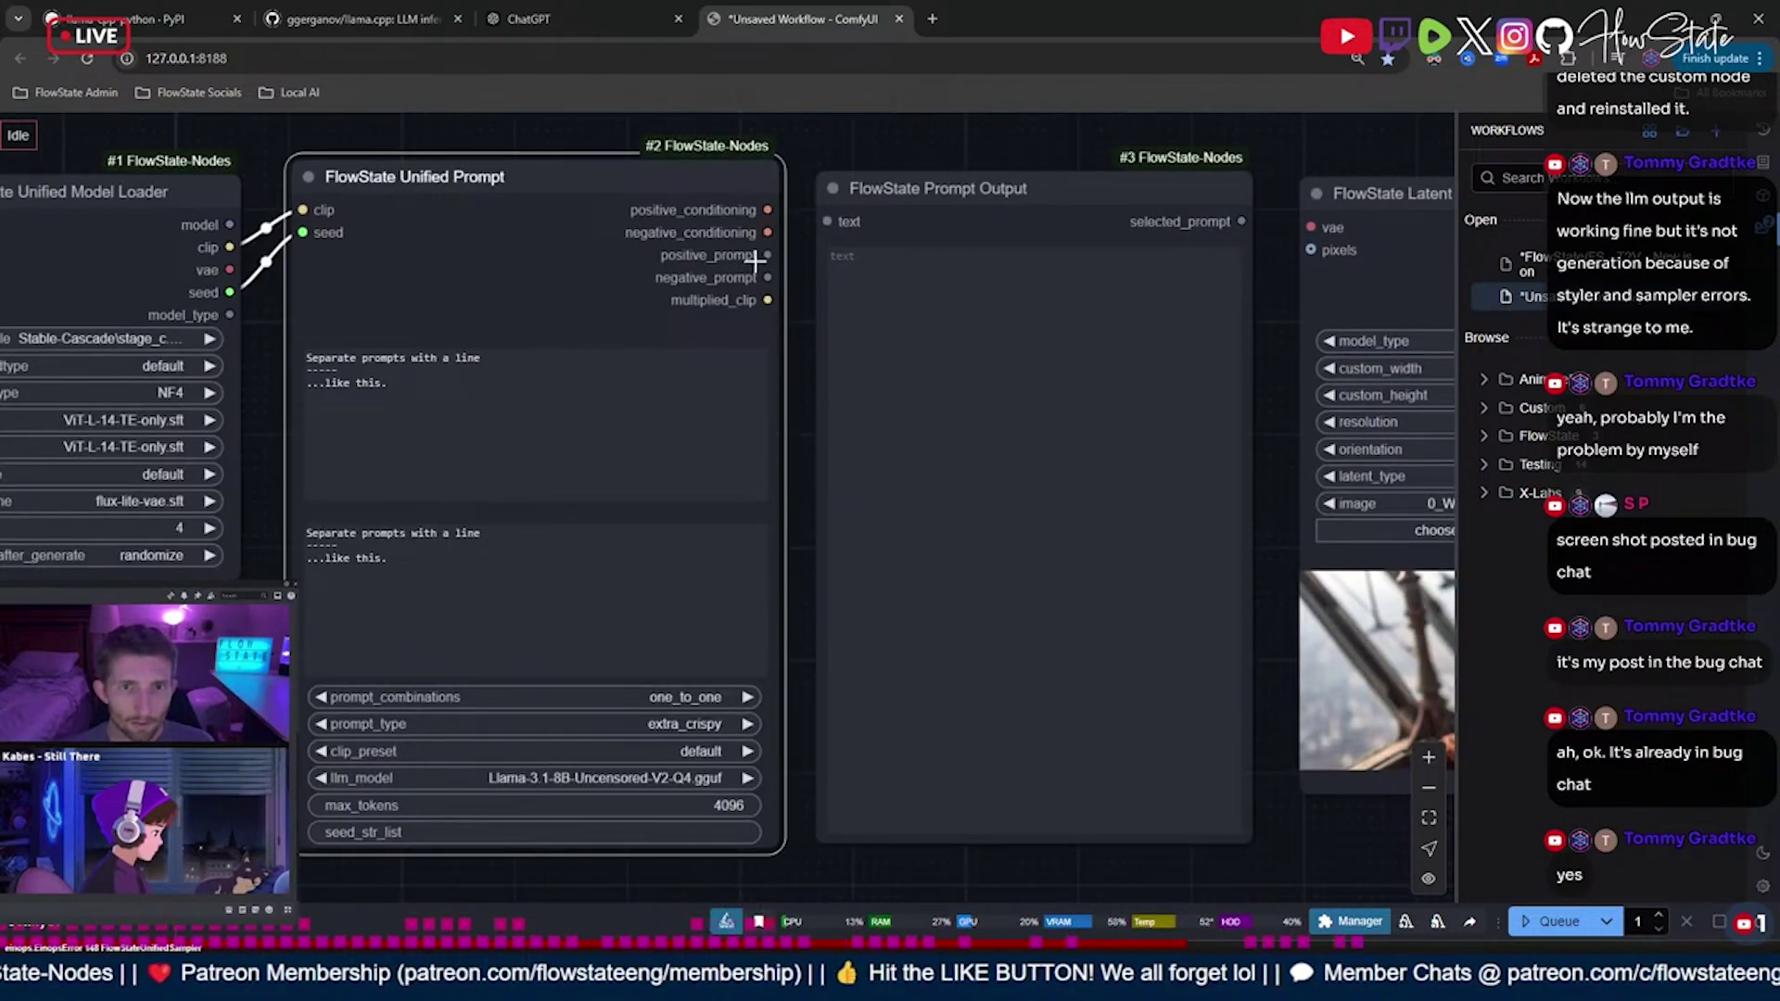
{"action": "left_click_drag", "start_coordinate": [766, 255], "coordinate": [827, 221]}
{"action": "scroll", "coordinate": [439, 507], "scroll_direction": "down", "scroll_amount": 3}
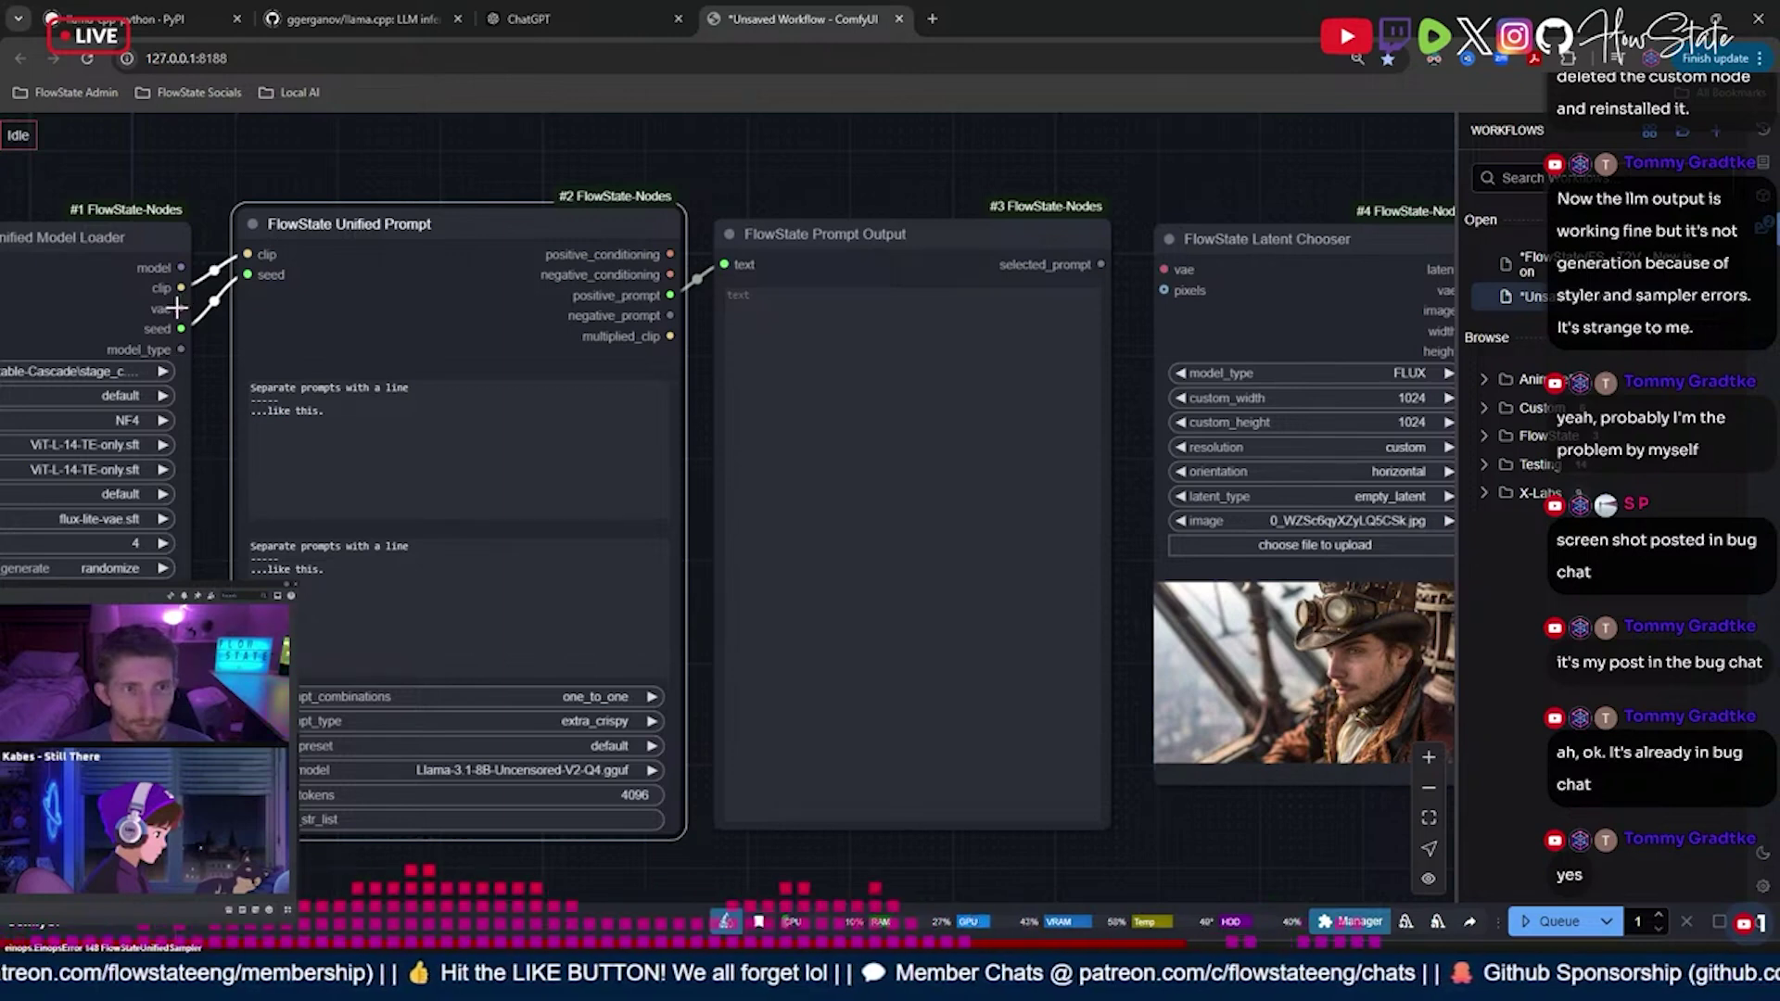
{"action": "left_click_drag", "start_coordinate": [181, 307], "coordinate": [1179, 267]}
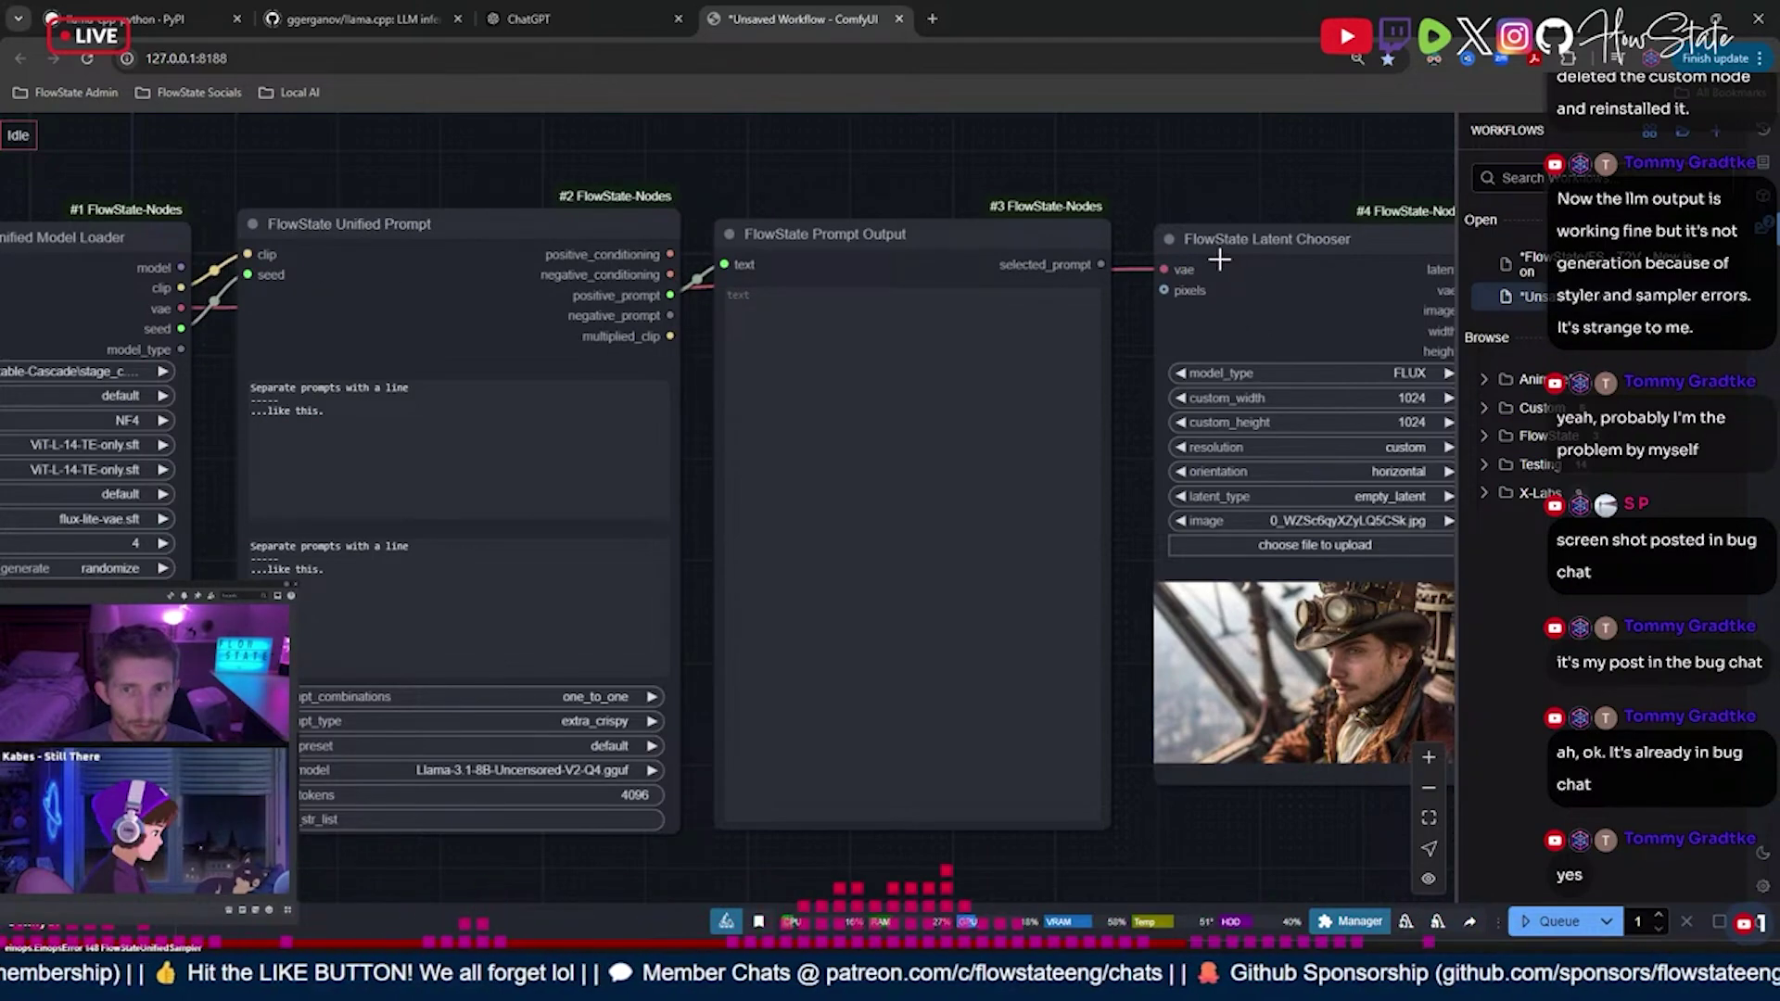
- Pan over to the Styler and Sampler and tidy the Latent Chooser and Styler positions
{"action": "left_click_drag", "start_coordinate": [1103, 160], "coordinate": [551, 178]}
{"action": "left_click_drag", "start_coordinate": [724, 191], "coordinate": [607, 204]}
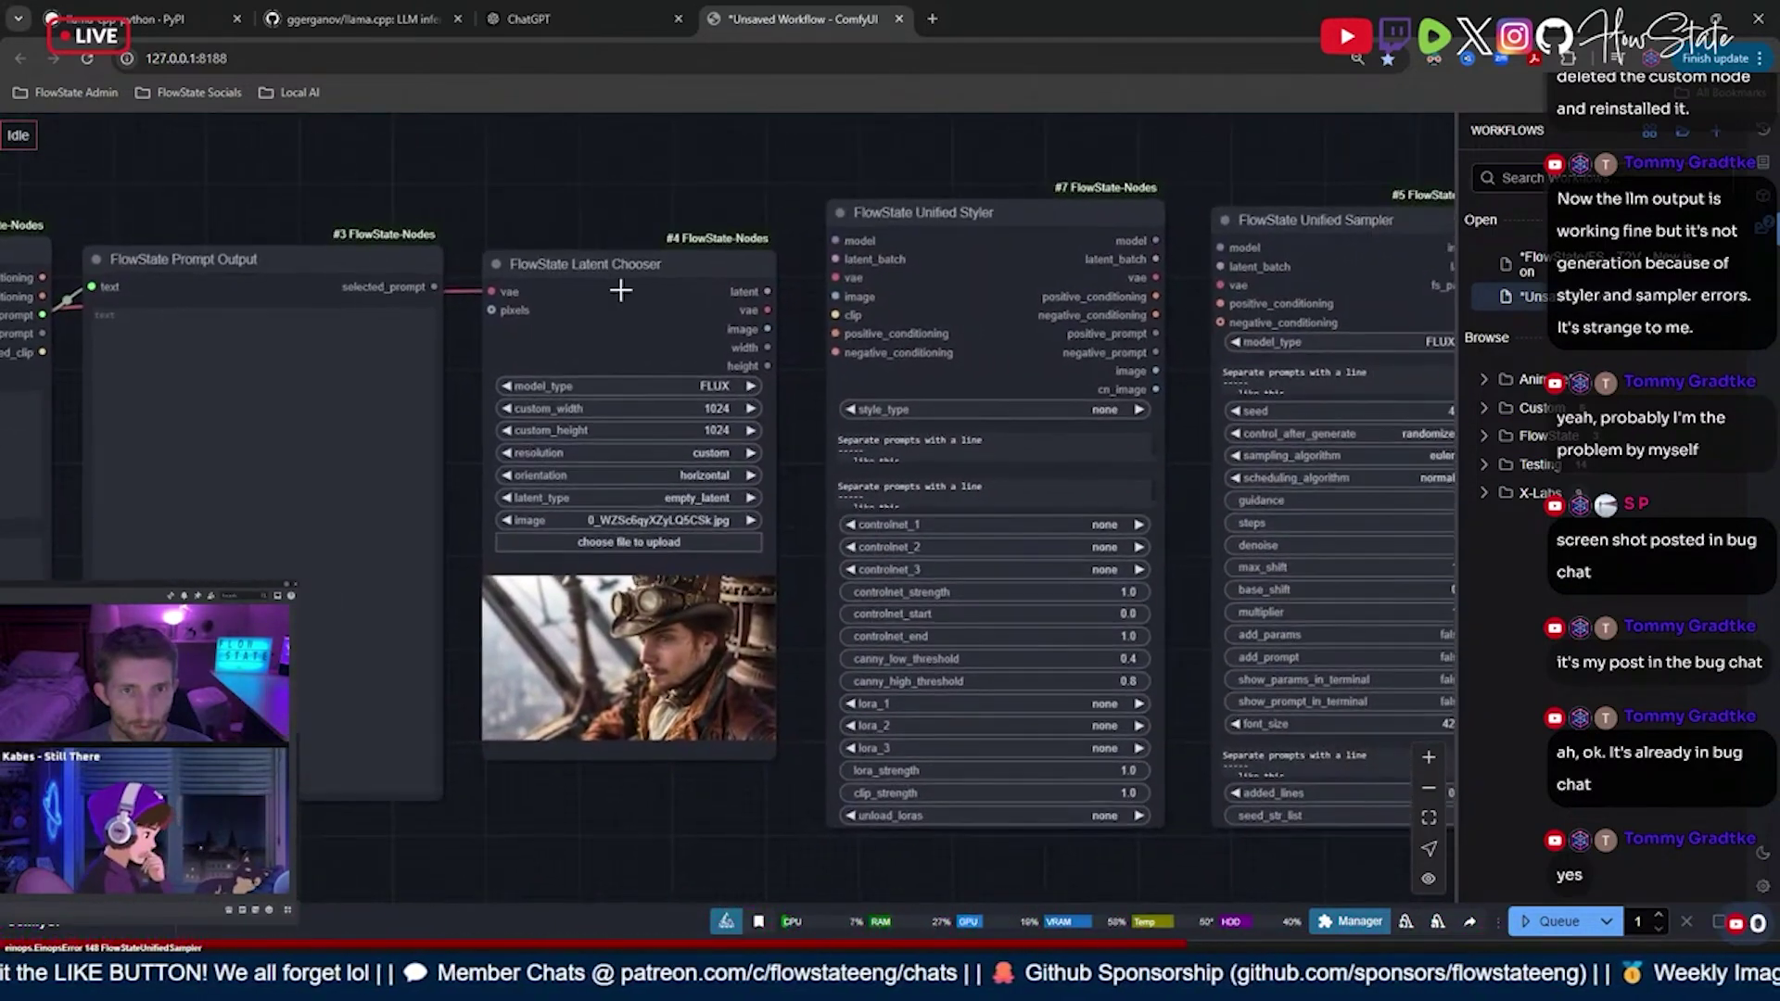
{"action": "left_click_drag", "start_coordinate": [621, 290], "coordinate": [617, 276]}
{"action": "left_click", "coordinate": [628, 187]}
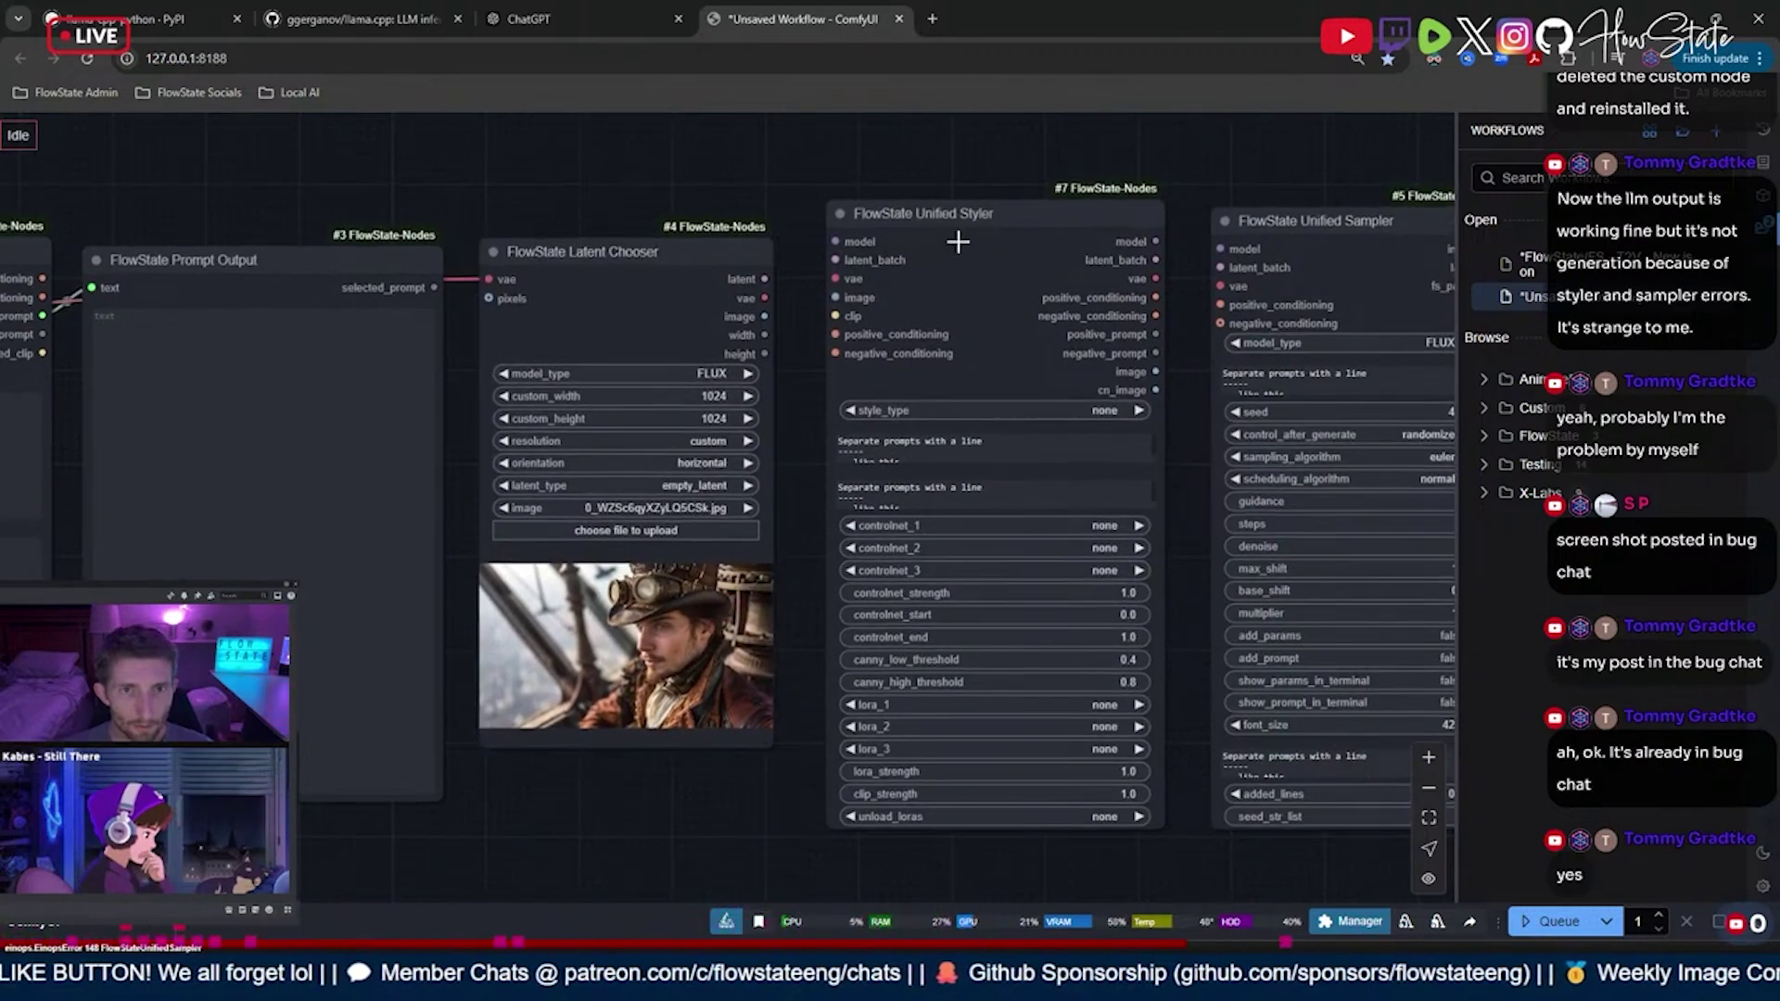
{"action": "left_click_drag", "start_coordinate": [957, 242], "coordinate": [947, 264]}
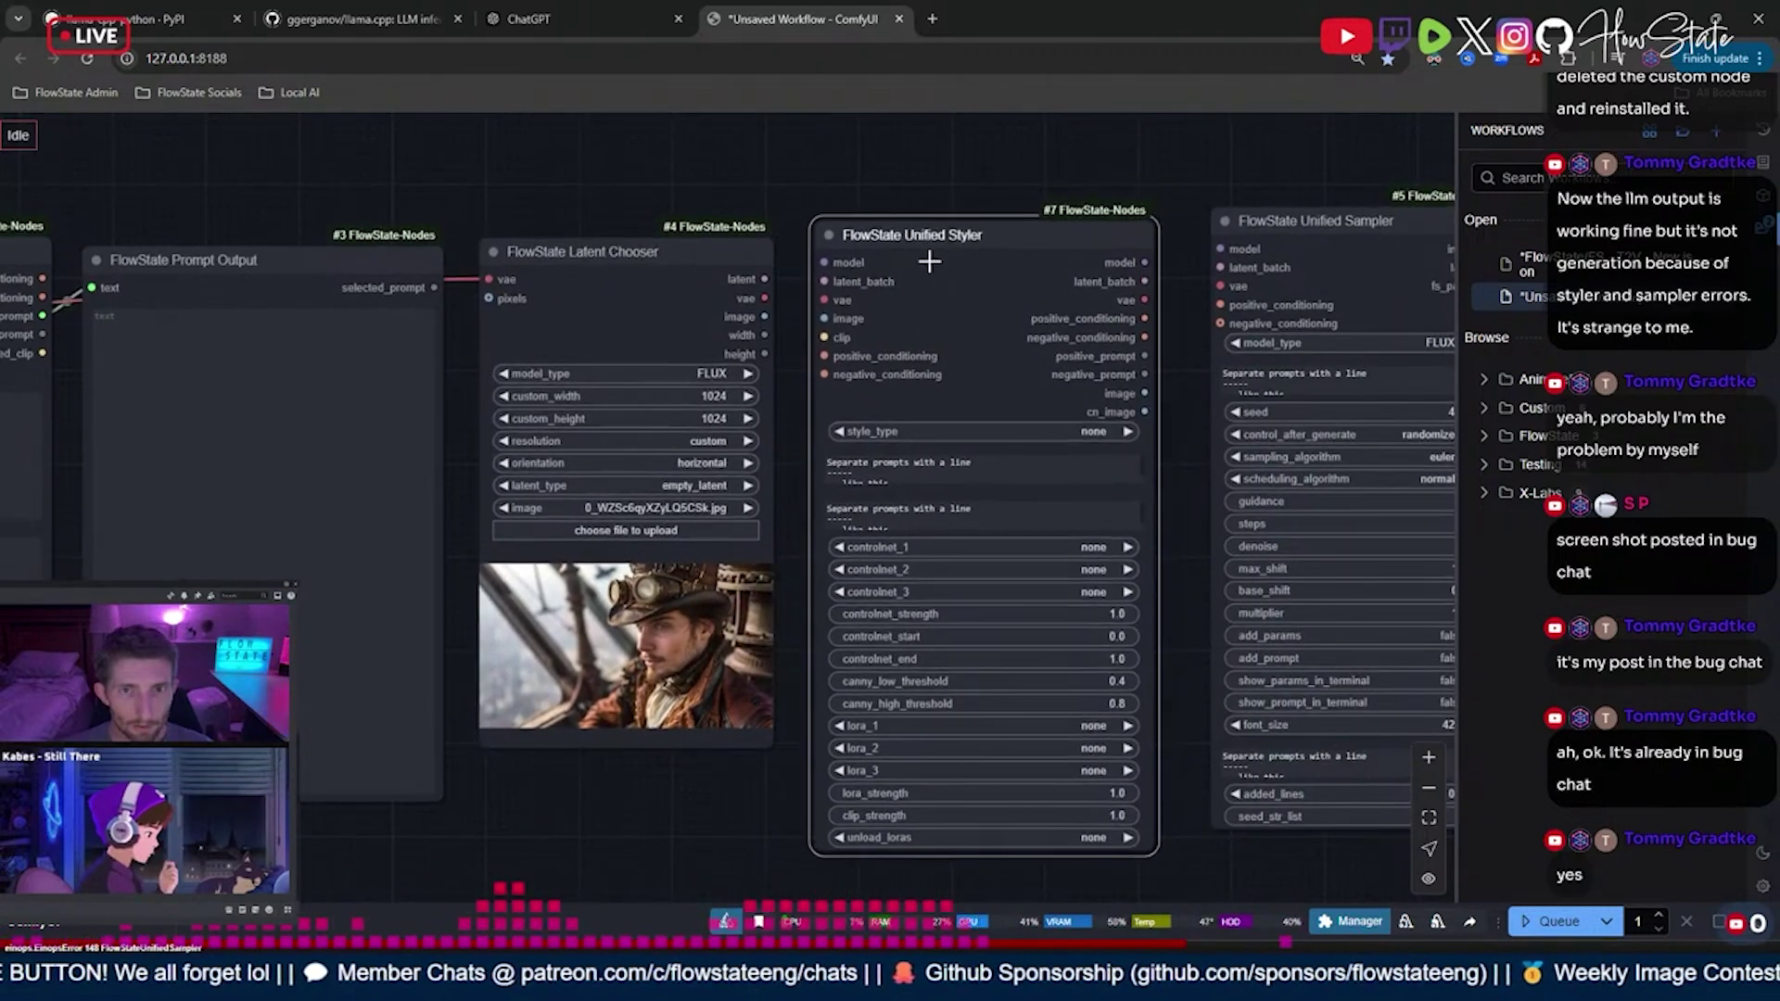
{"action": "left_click", "coordinate": [884, 162]}
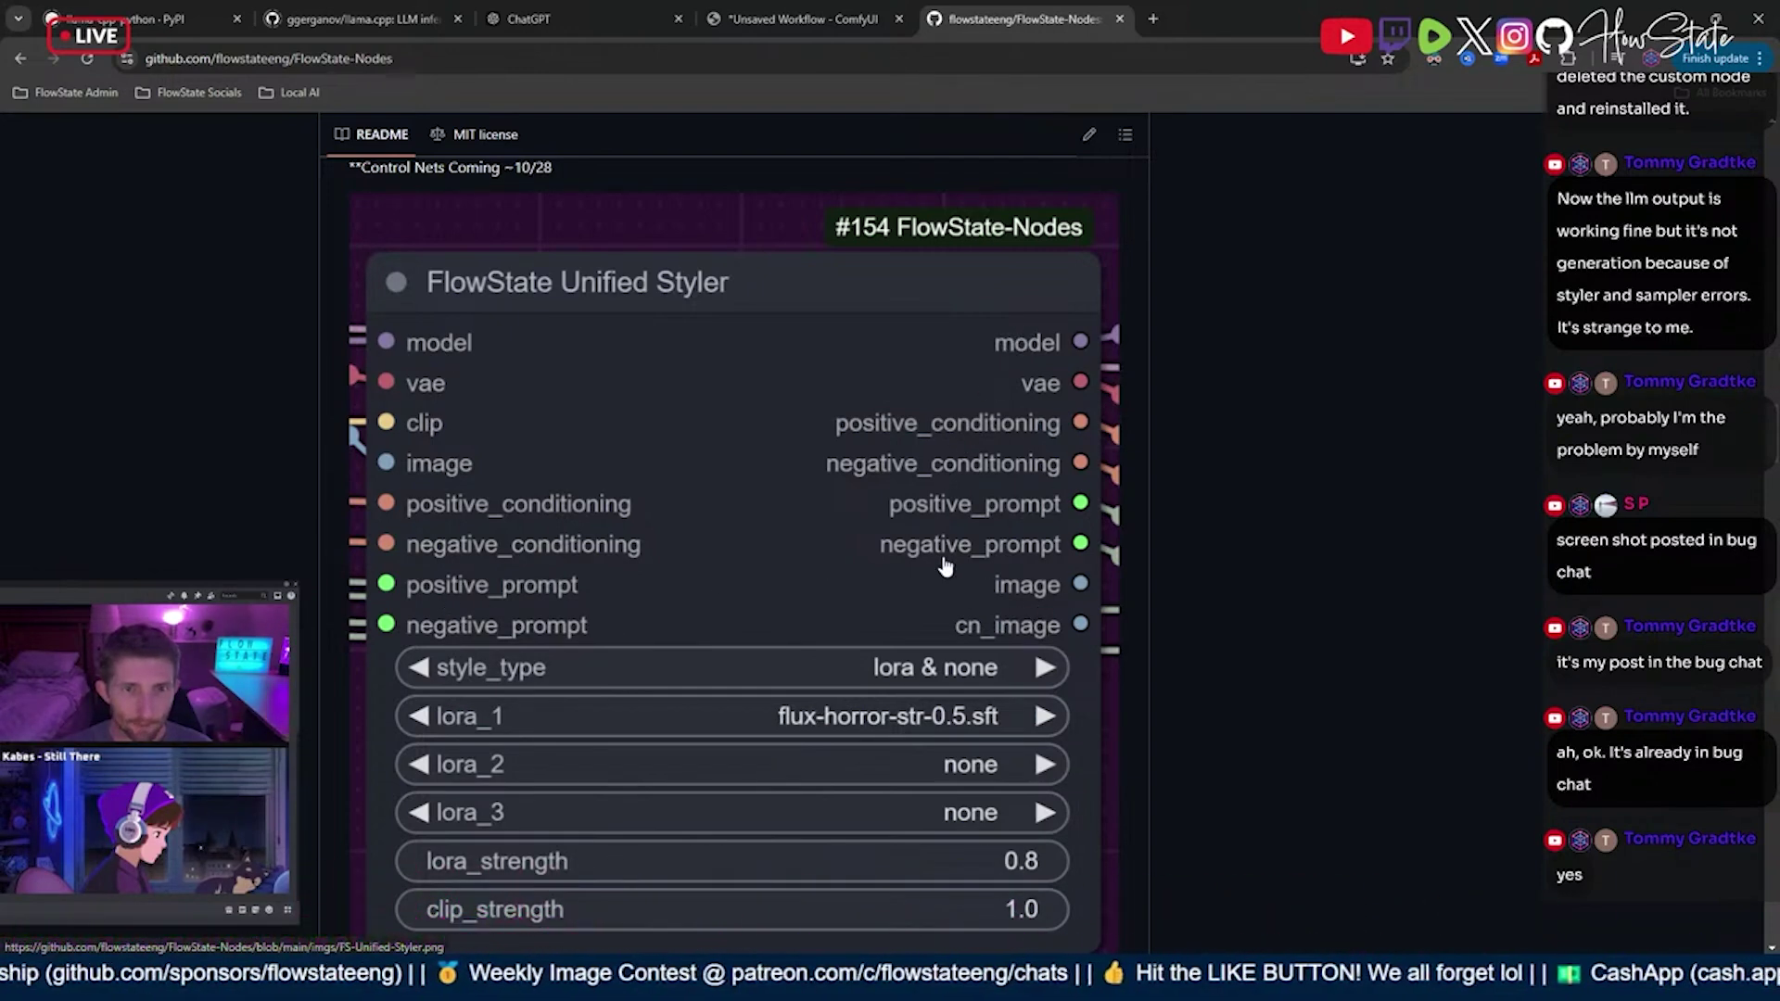
- Scroll the FlowState-Nodes README to the FlowState Unified Styler node image
{"action": "scroll", "coordinate": [944, 567], "scroll_direction": "down", "scroll_amount": 1}
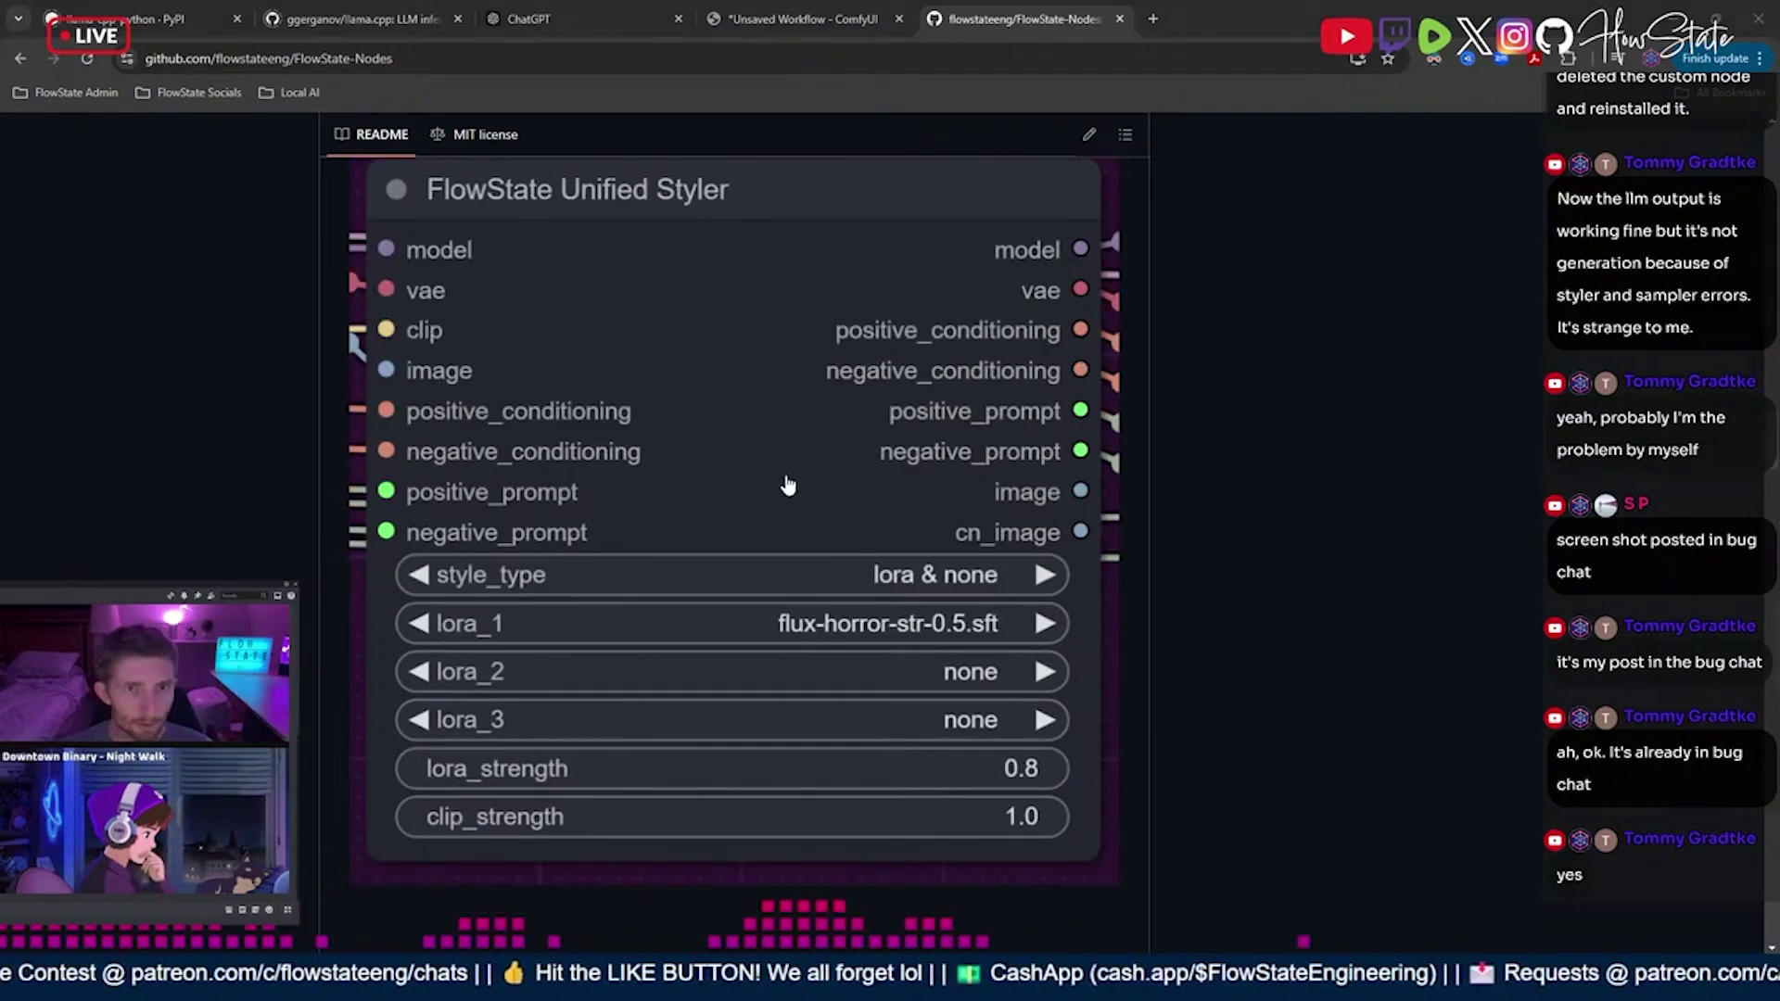
{"action": "scroll", "coordinate": [517, 368], "scroll_direction": "up", "scroll_amount": 1}
- Convert the Unified Styler's positive_prompt and negative_prompt widgets into input sockets
{"action": "left_click", "coordinate": [831, 11]}
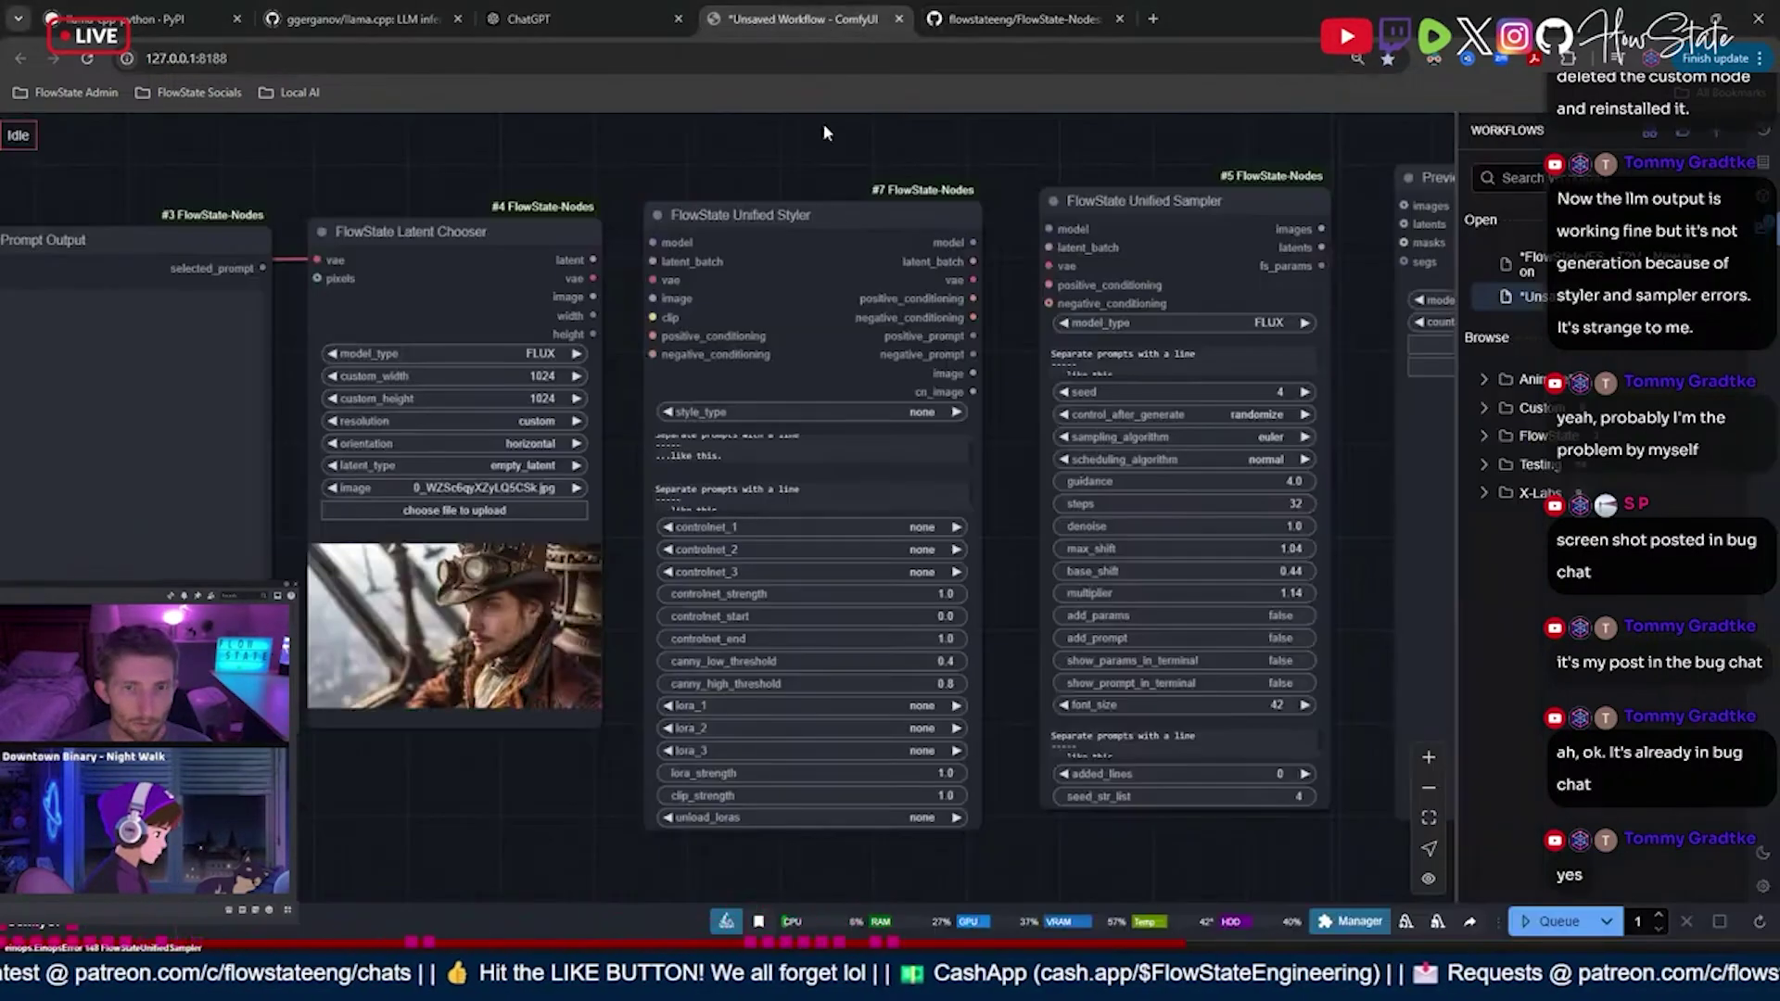
{"action": "scroll", "coordinate": [735, 678], "scroll_direction": "up", "scroll_amount": 2}
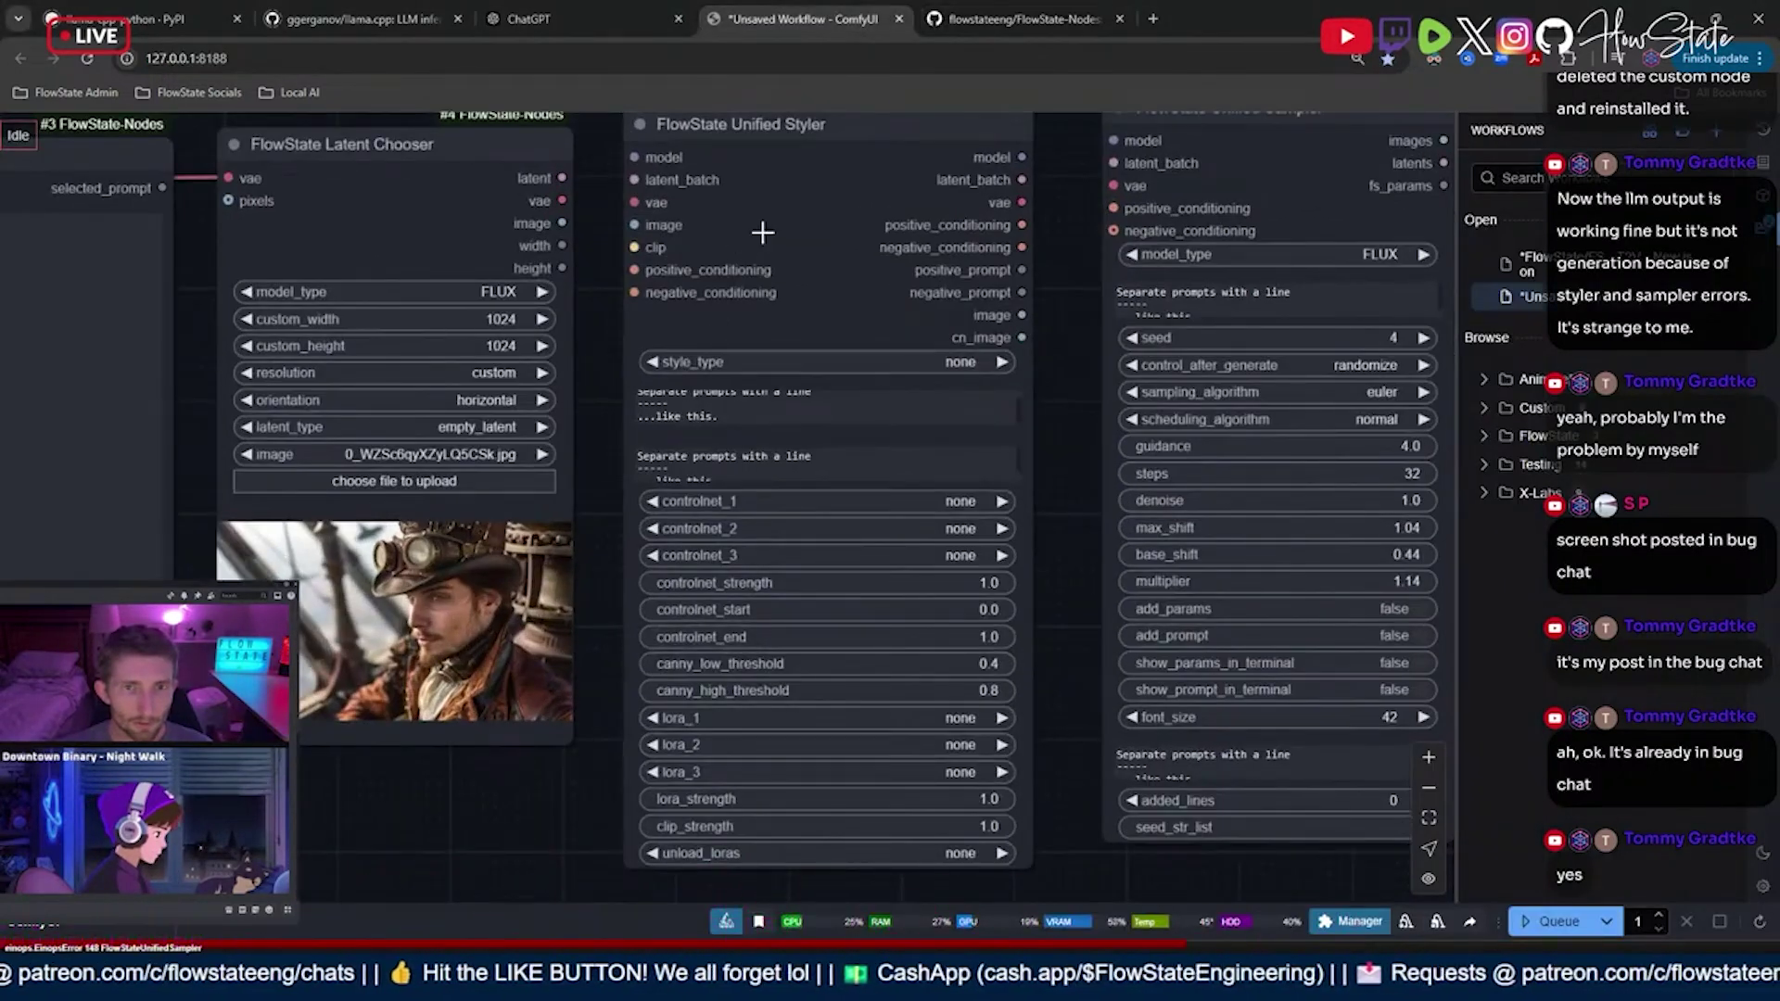
{"action": "right_click", "coordinate": [790, 253]}
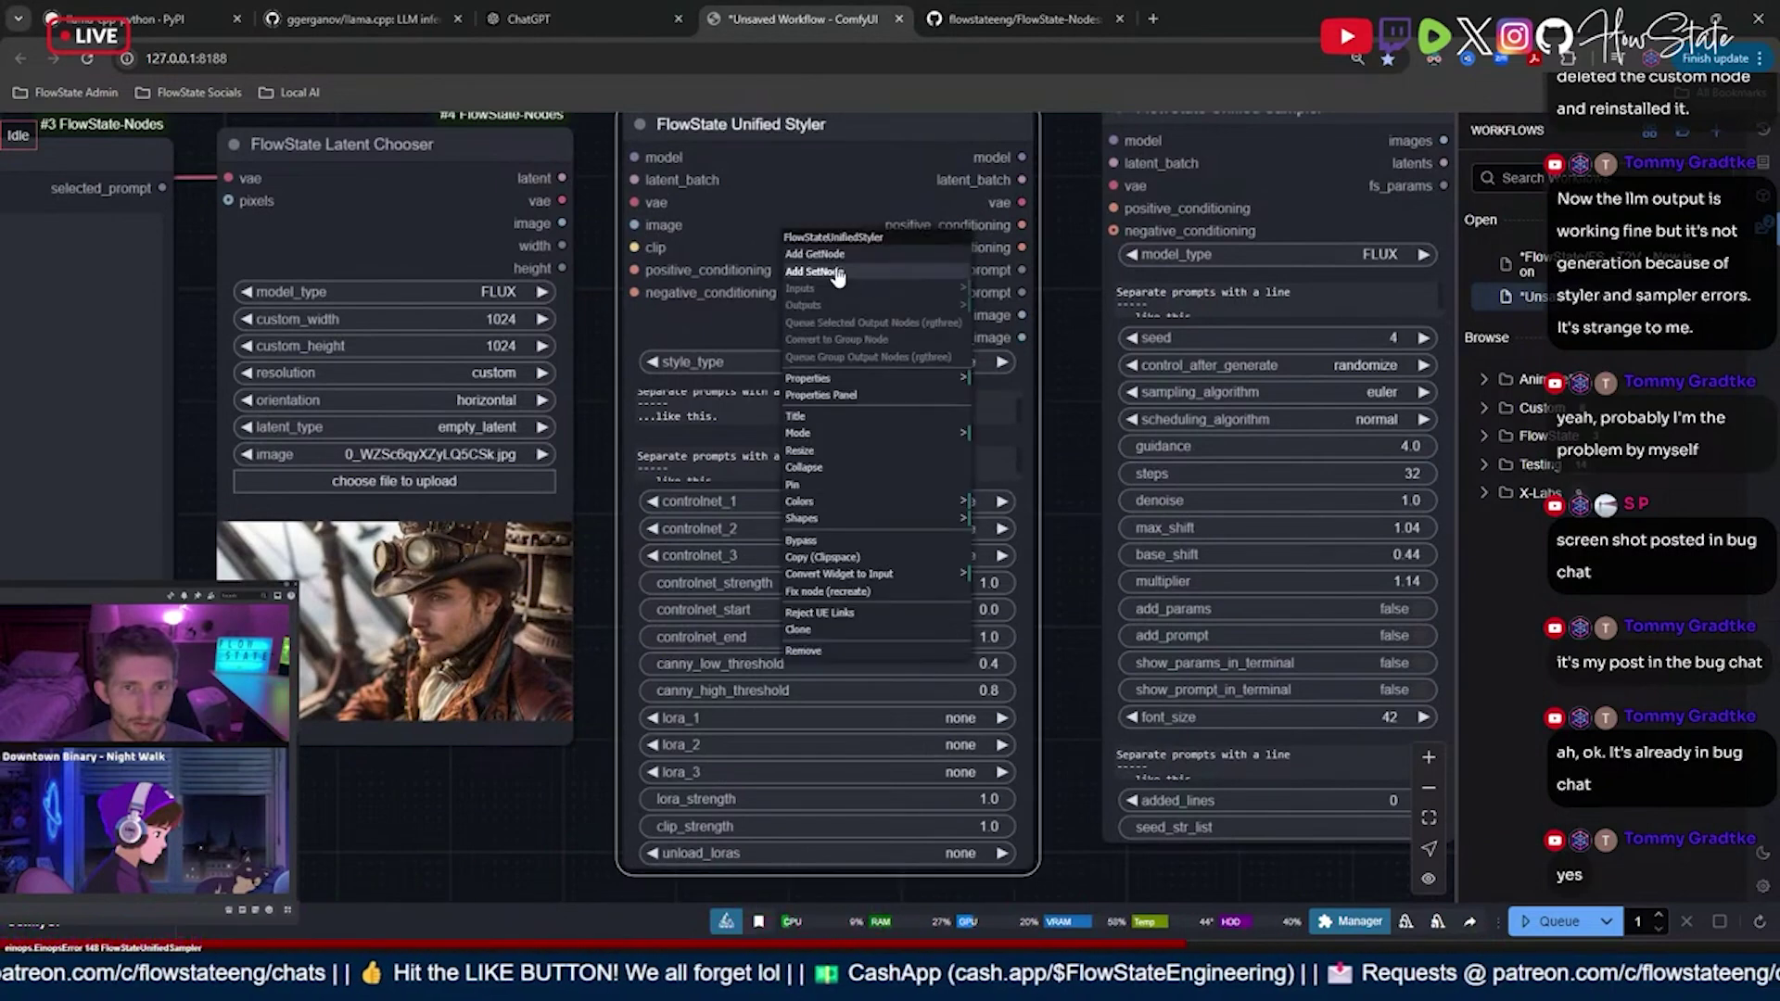
{"action": "left_click", "coordinate": [863, 574]}
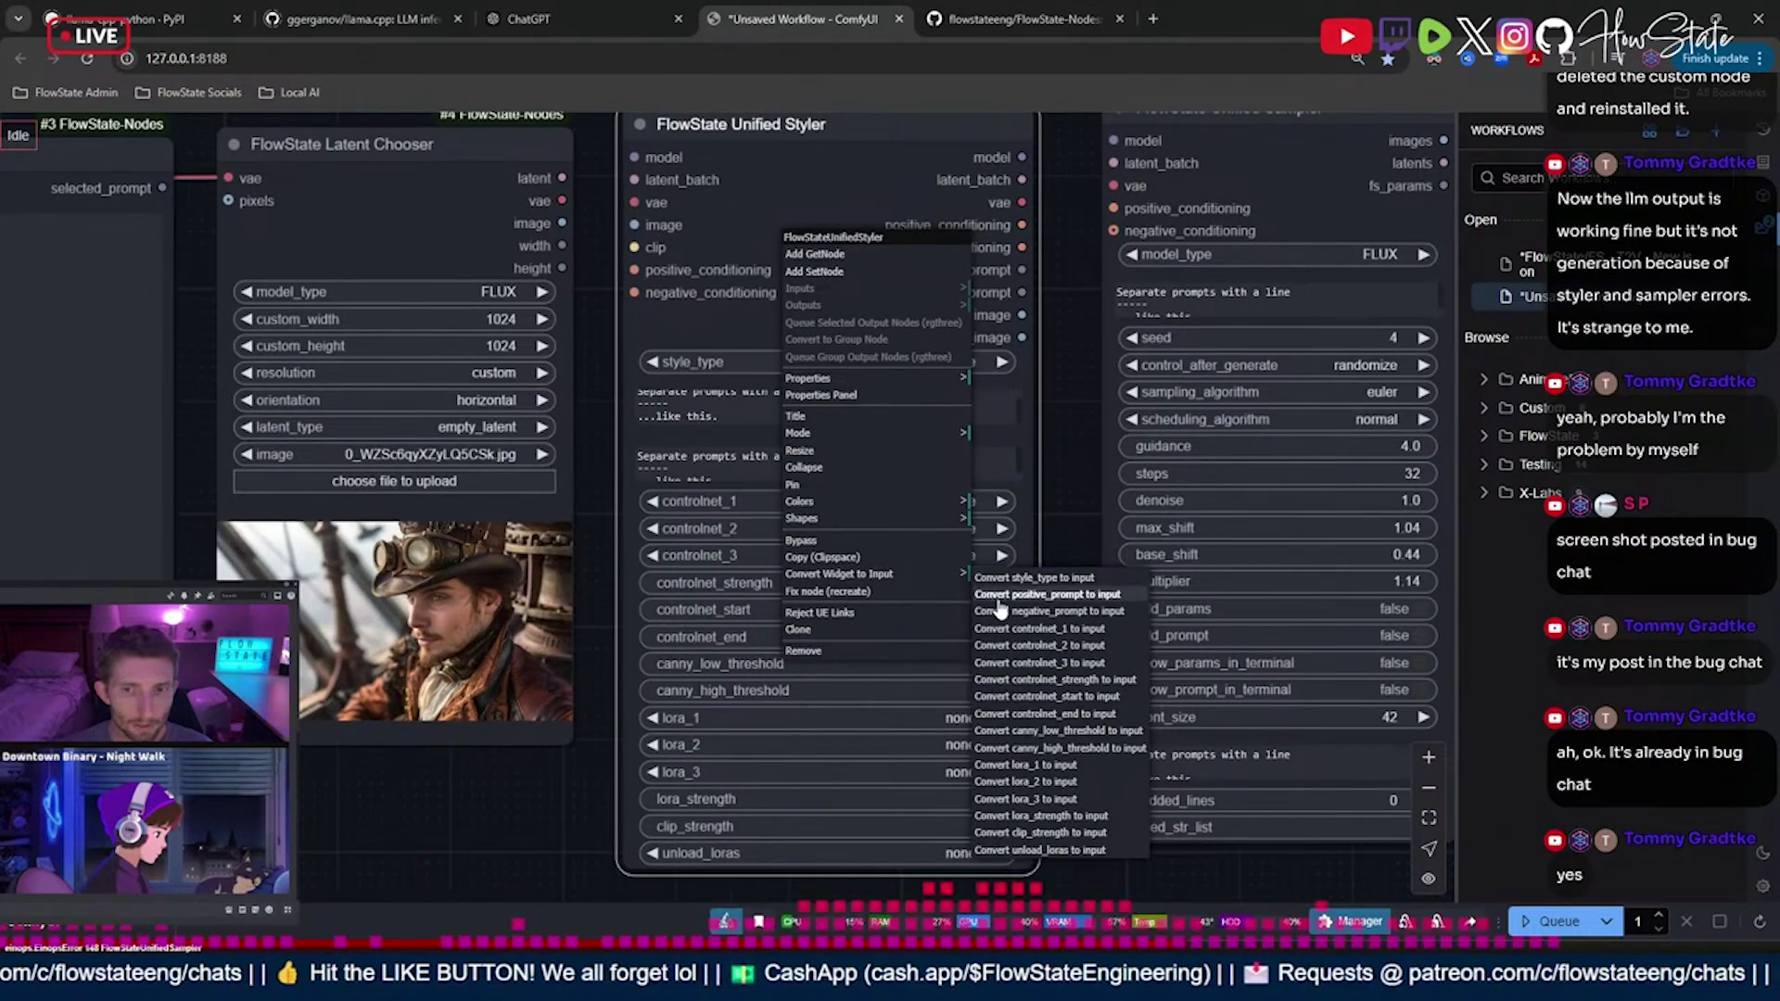
{"action": "scroll", "coordinate": [1069, 609], "scroll_direction": "down", "scroll_amount": 1}
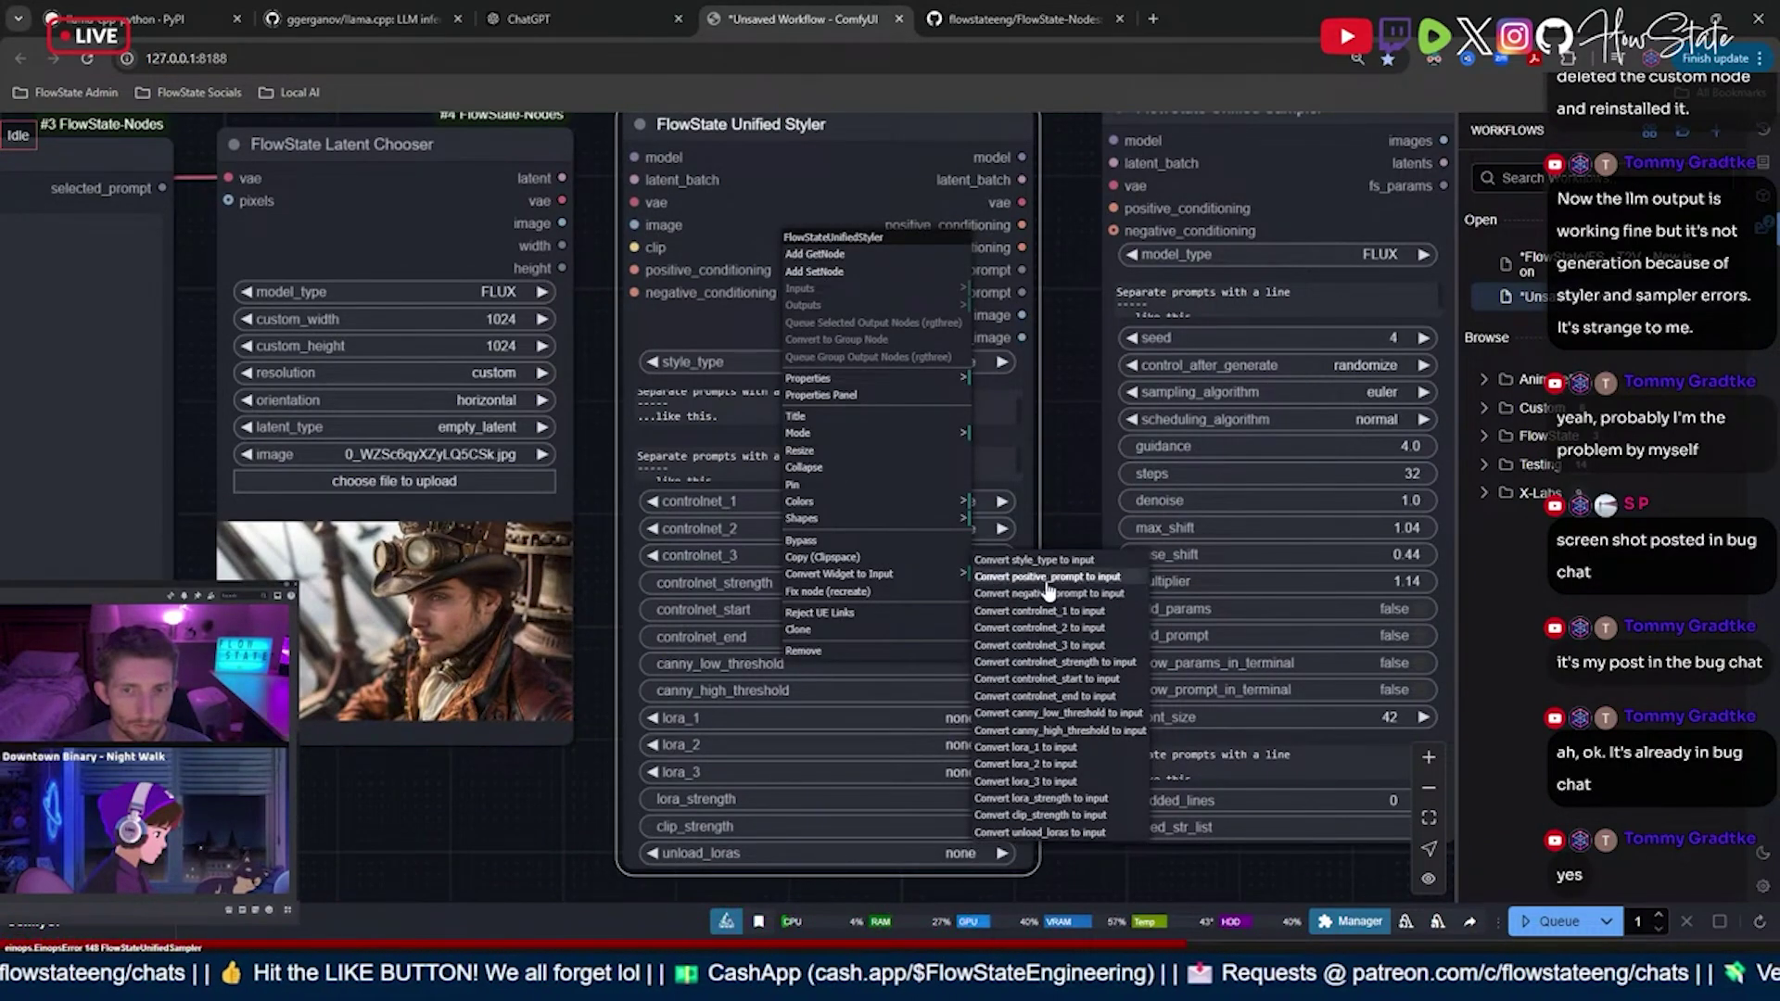
{"action": "left_click", "coordinate": [1054, 578]}
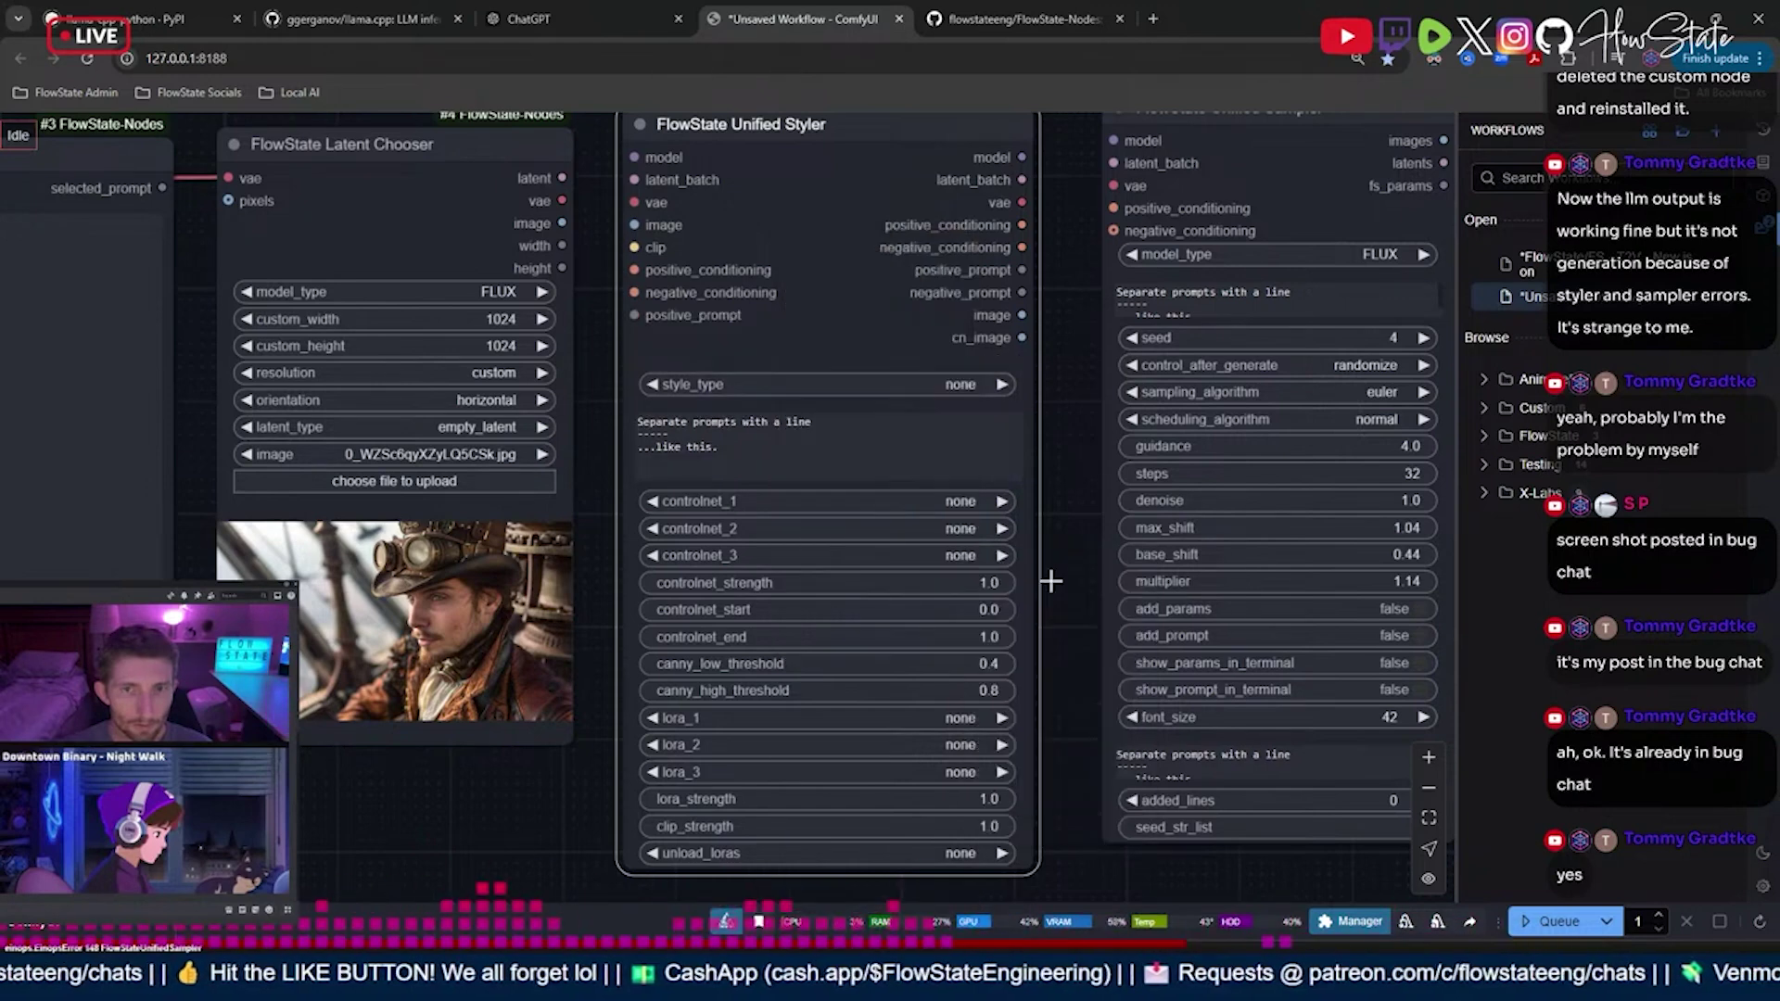
{"action": "right_click", "coordinate": [797, 314]}
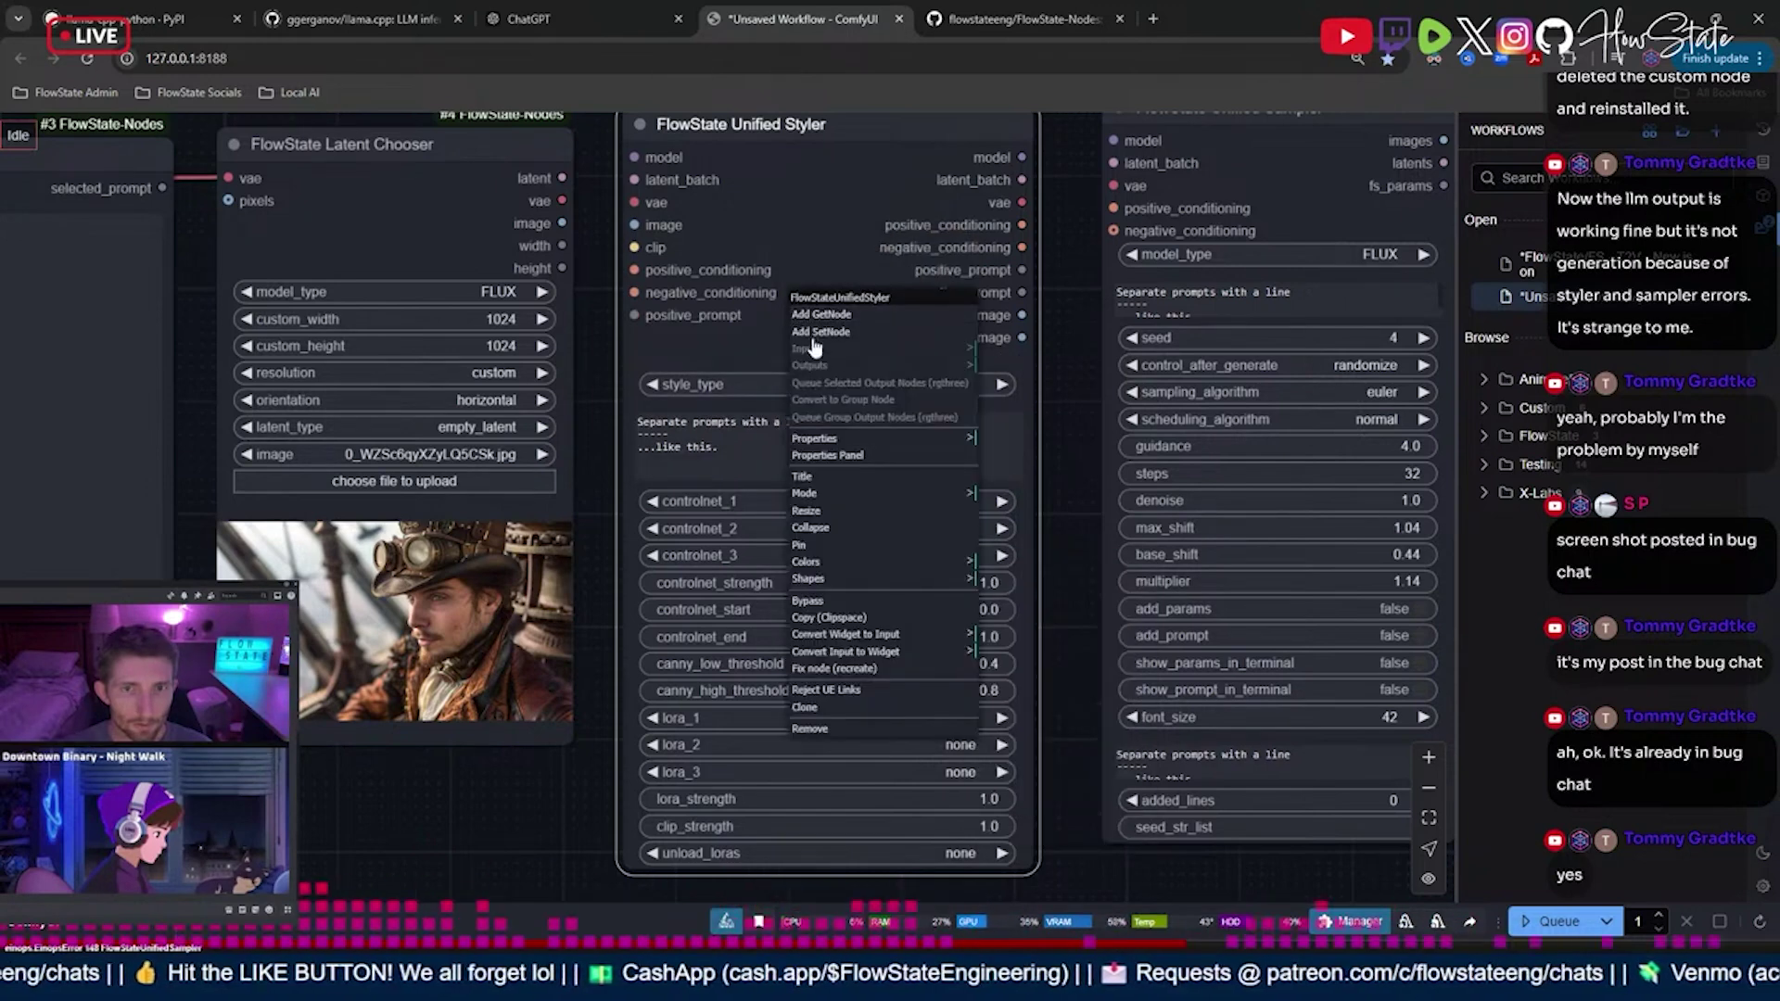
{"action": "left_click", "coordinate": [917, 638]}
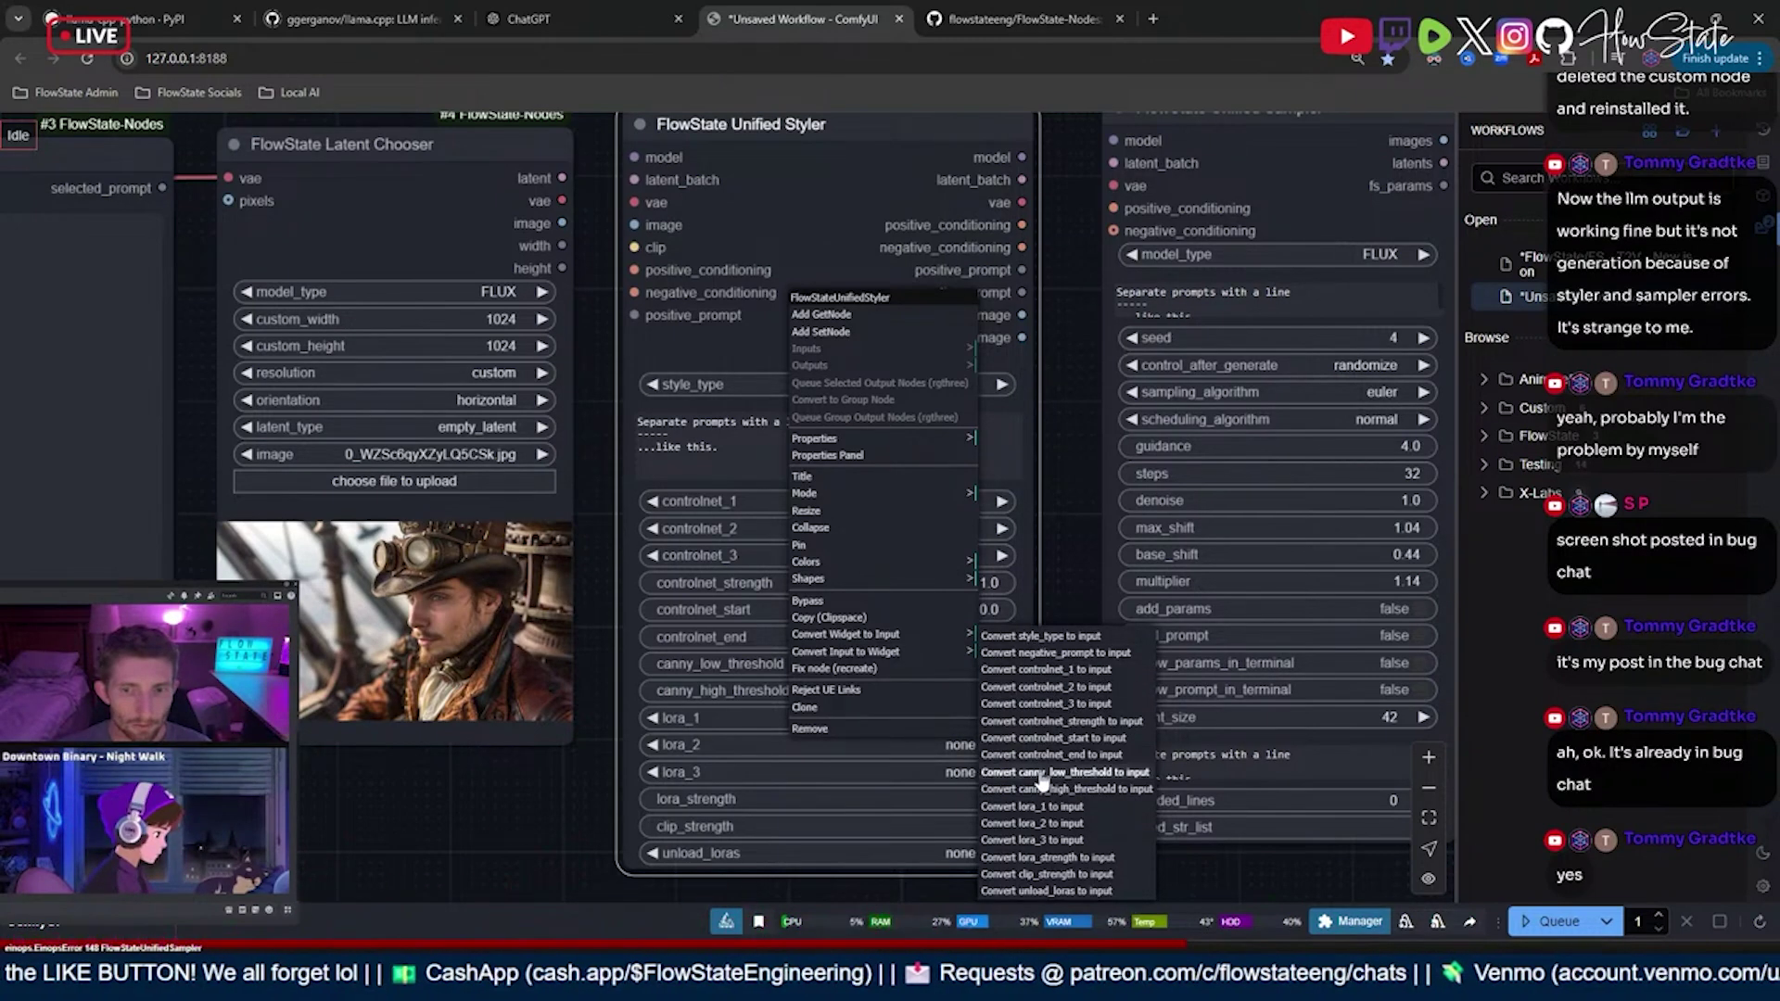
{"action": "left_click", "coordinate": [1088, 654]}
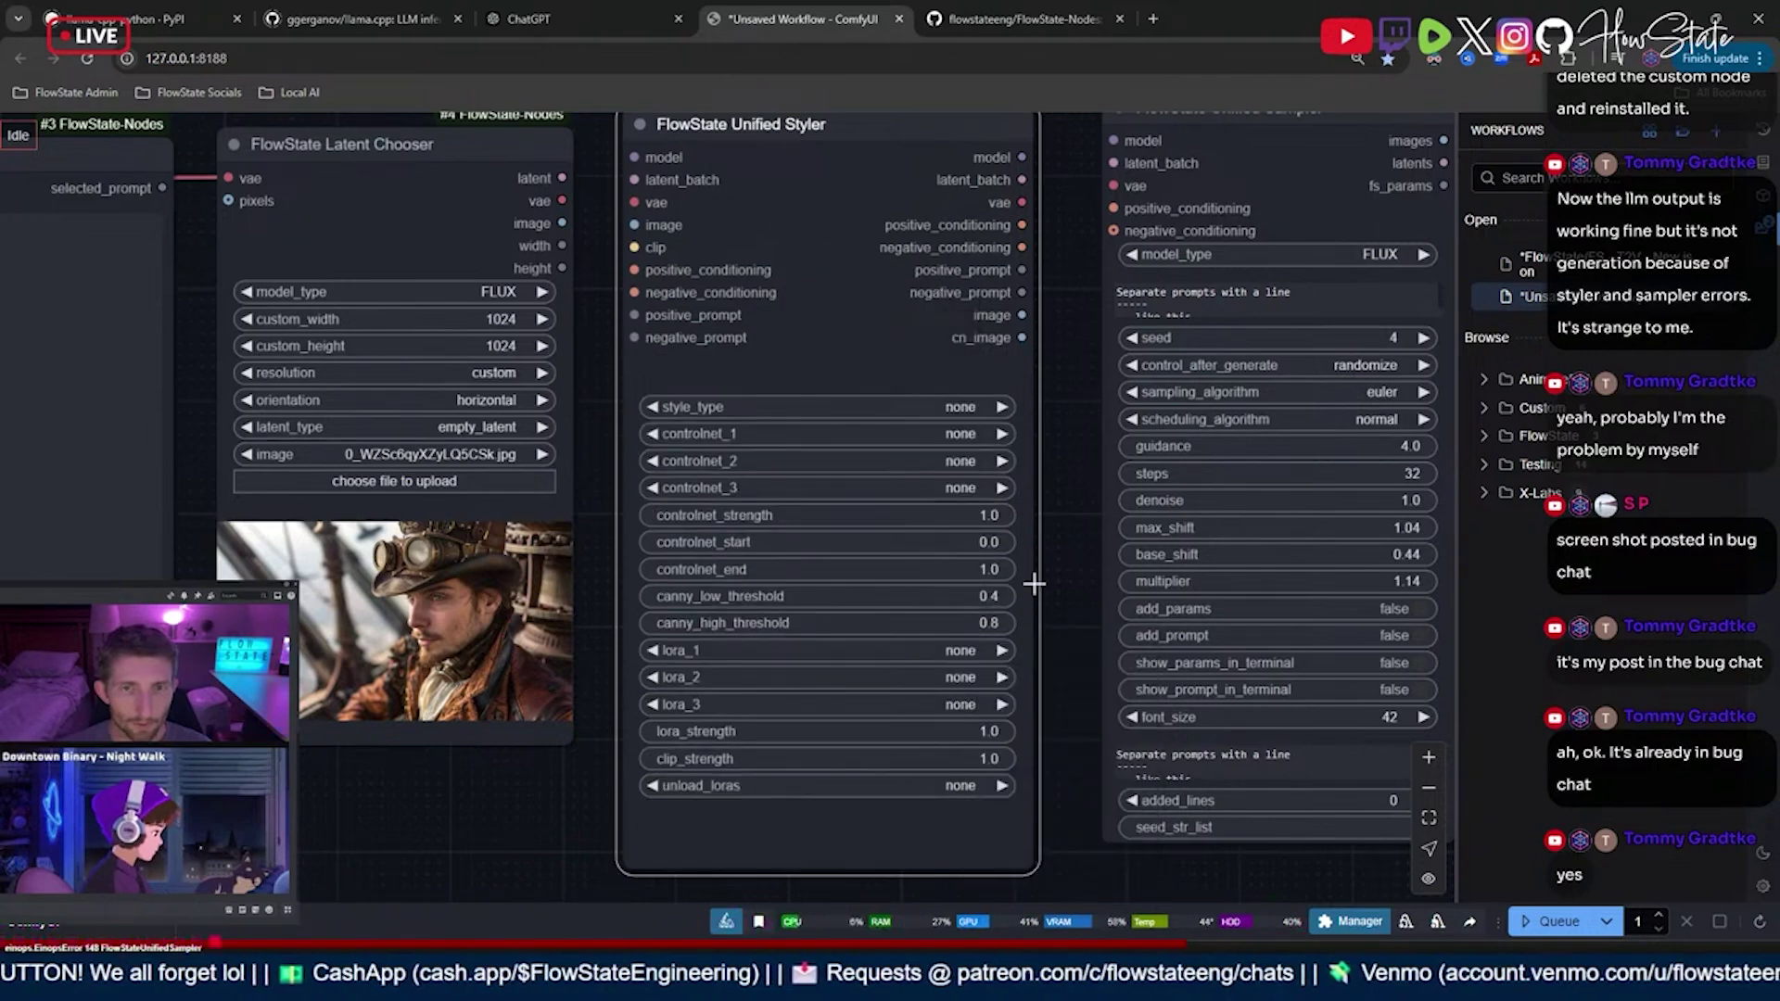
{"action": "scroll", "coordinate": [763, 495], "scroll_direction": "up", "scroll_amount": 1}
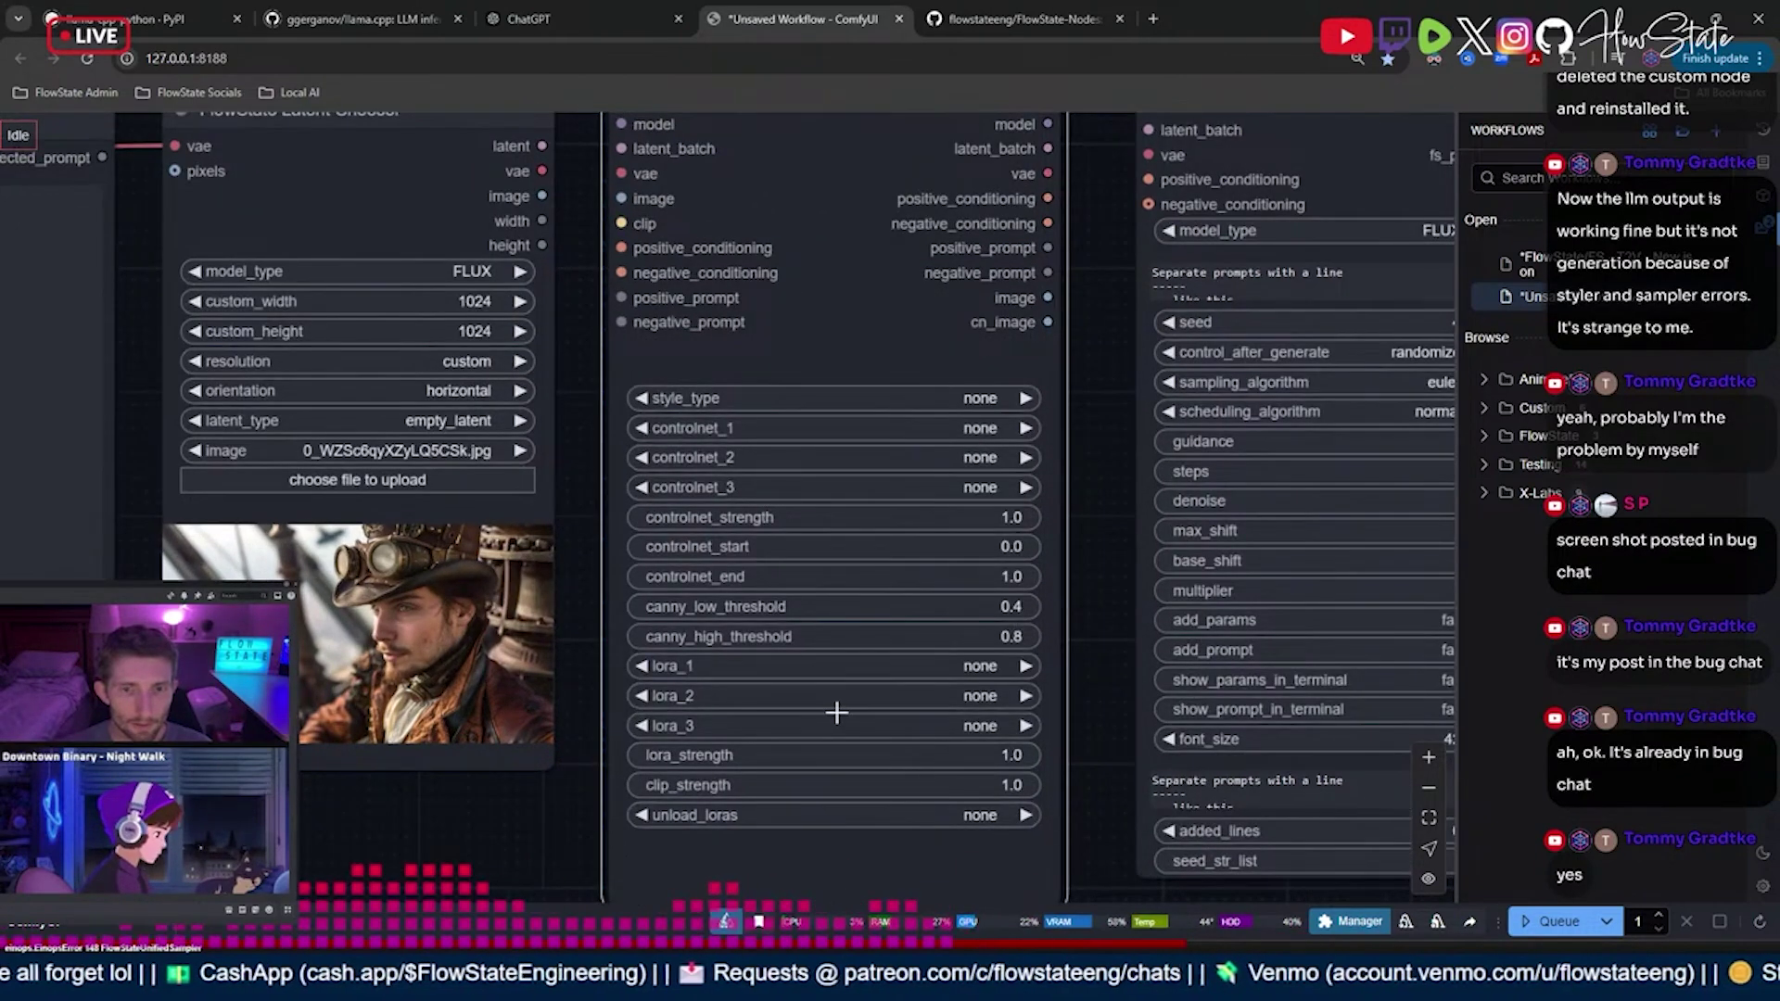
{"action": "scroll", "coordinate": [835, 683], "scroll_direction": "up", "scroll_amount": 1}
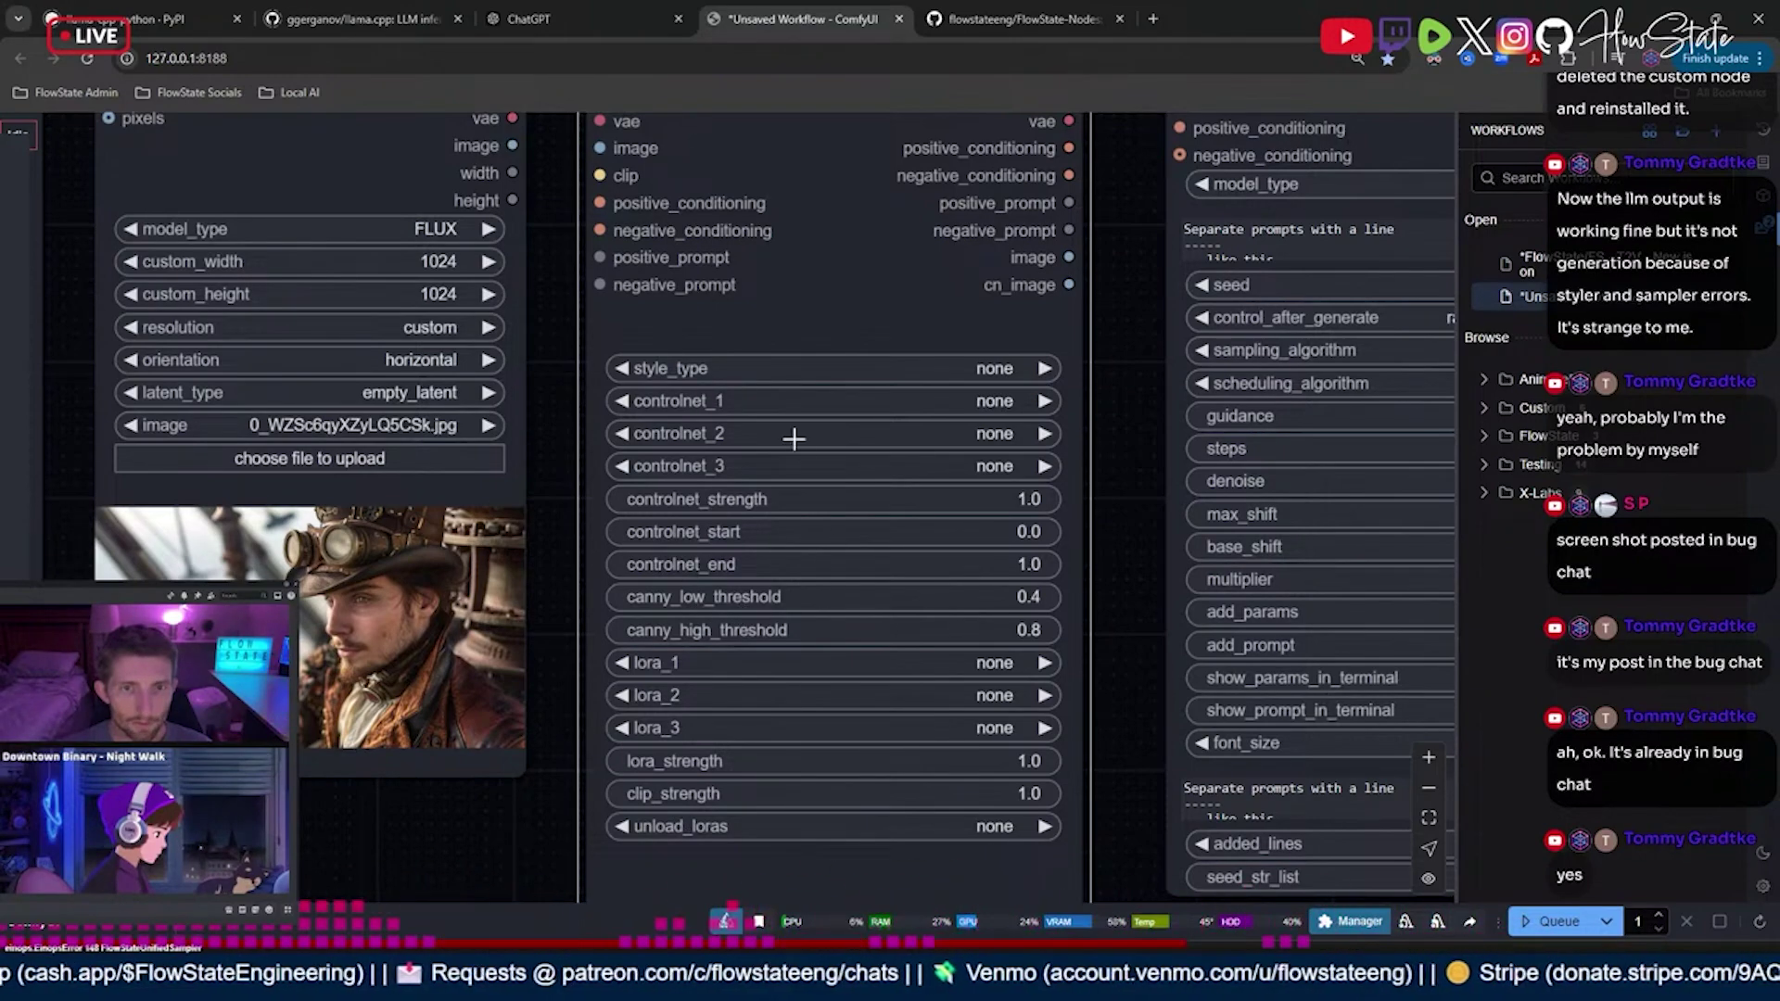
{"action": "scroll", "coordinate": [778, 552], "scroll_direction": "down", "scroll_amount": 2}
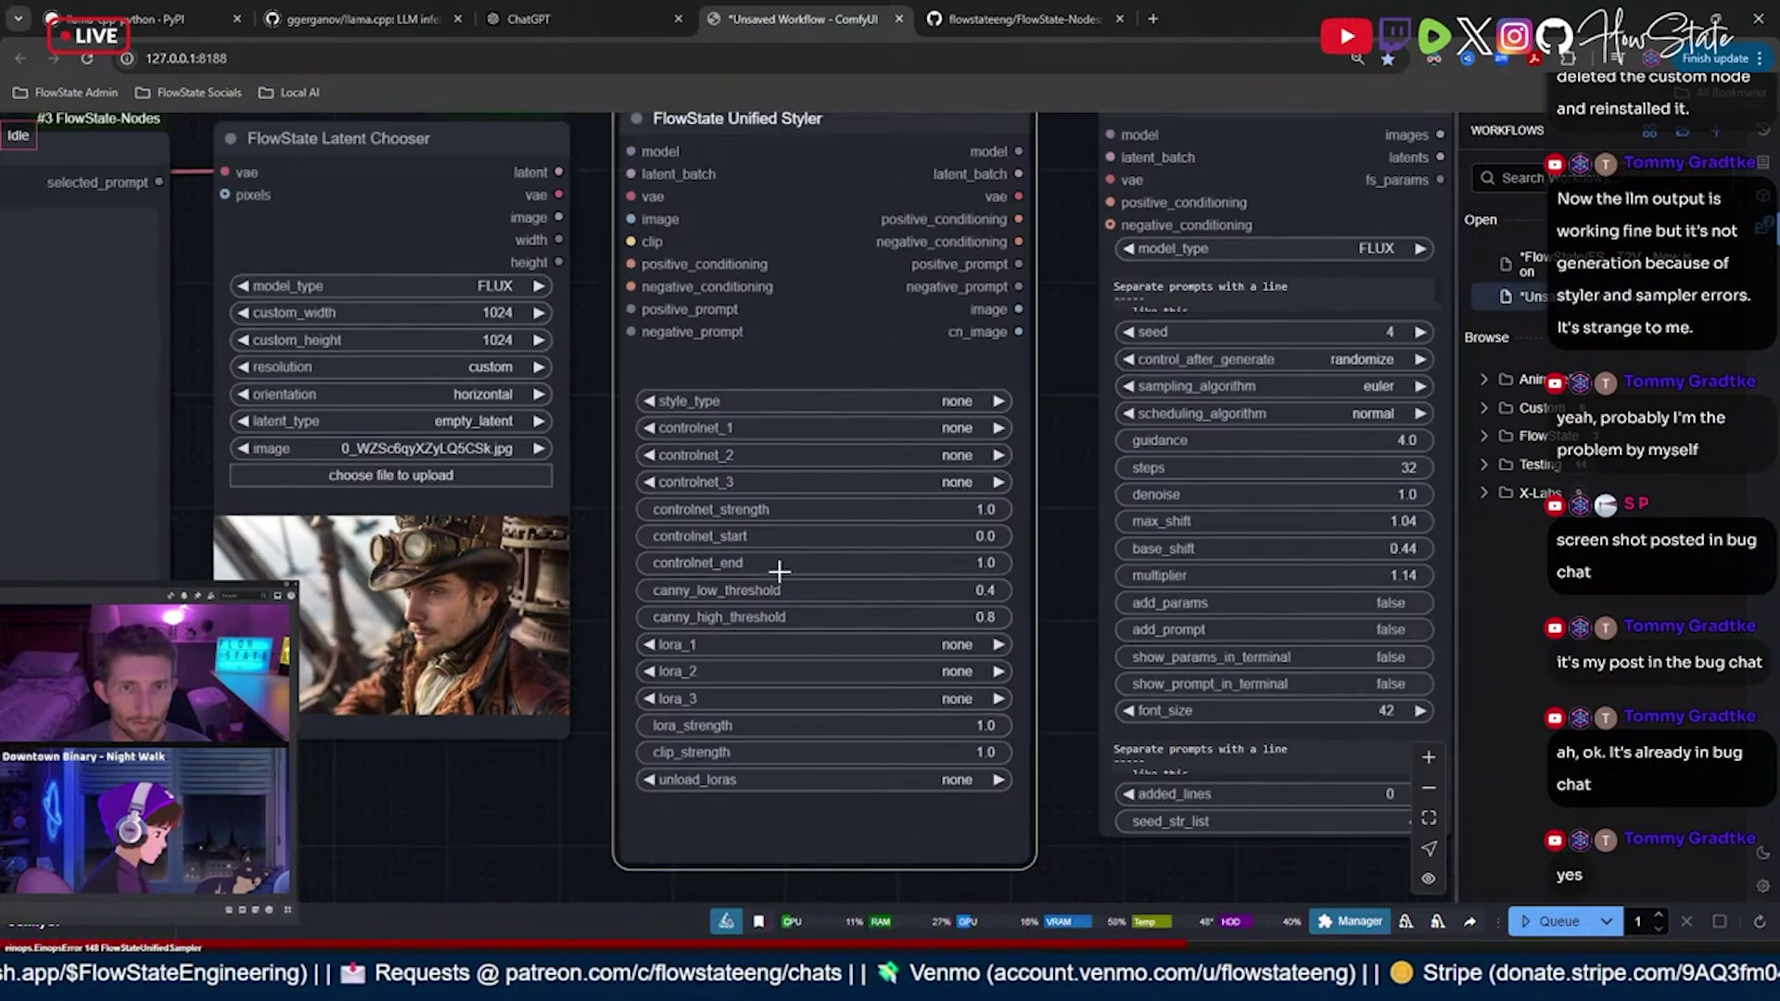
{"action": "scroll", "coordinate": [778, 547], "scroll_direction": "up", "scroll_amount": 2}
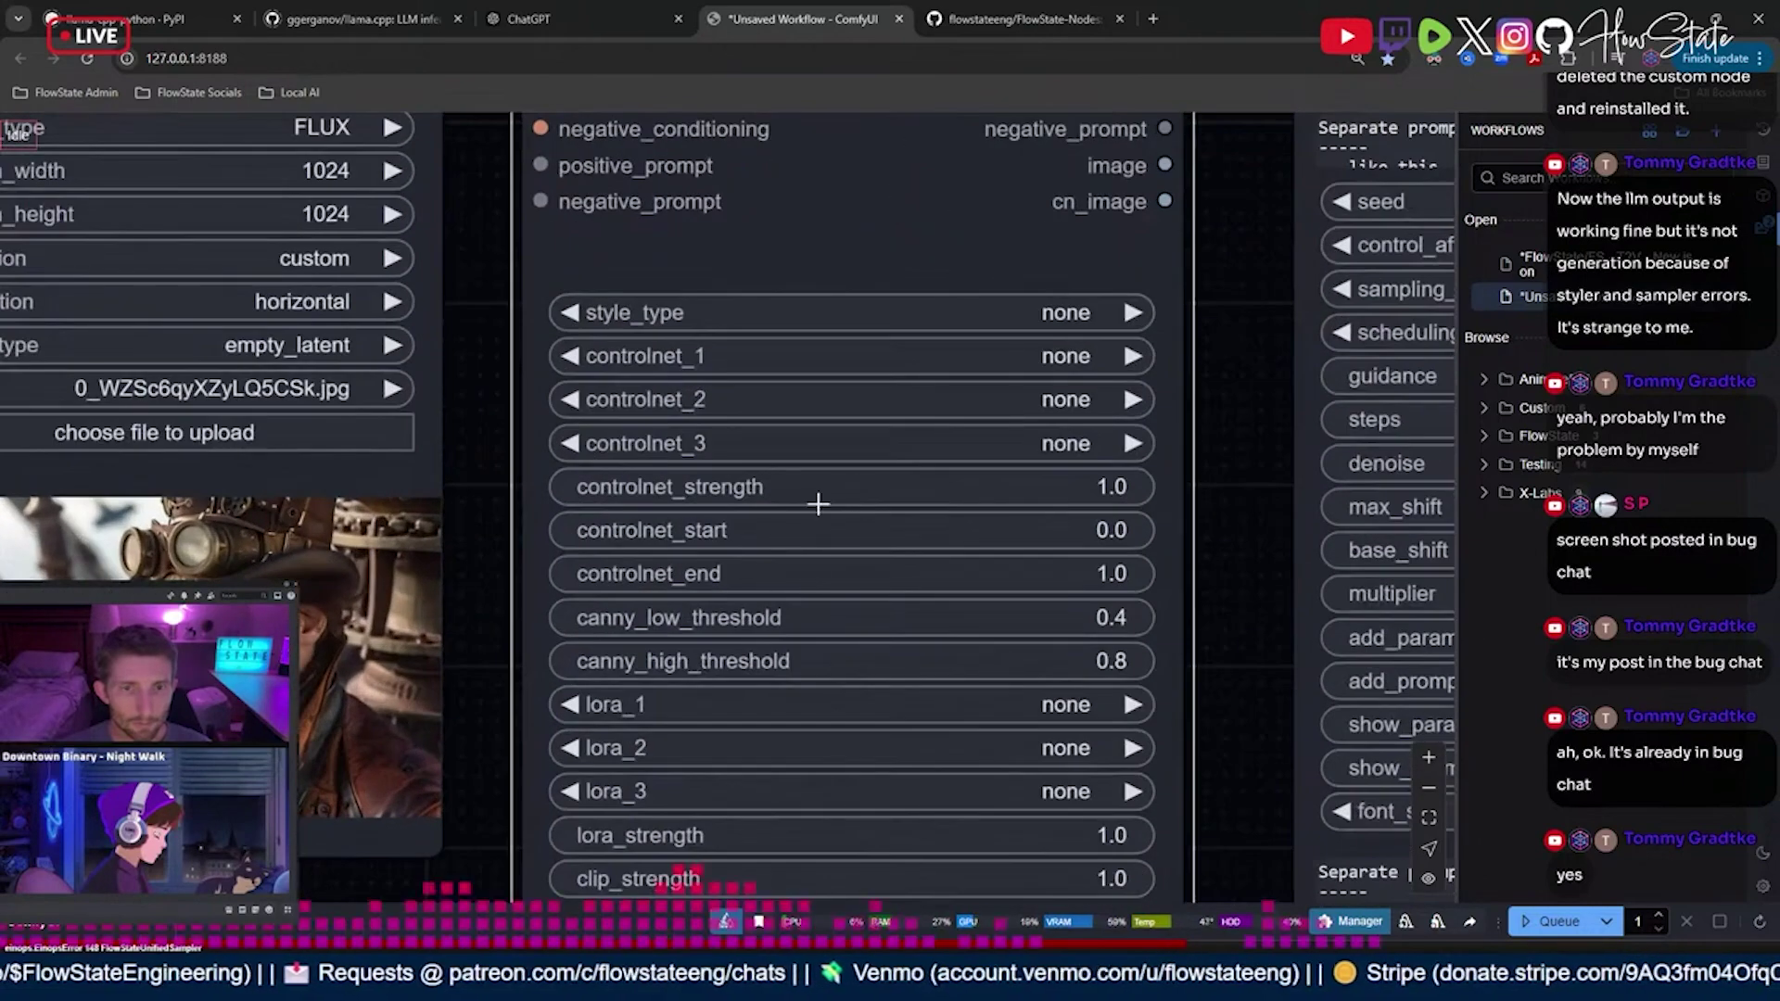
{"action": "scroll", "coordinate": [778, 616], "scroll_direction": "down", "scroll_amount": 3}
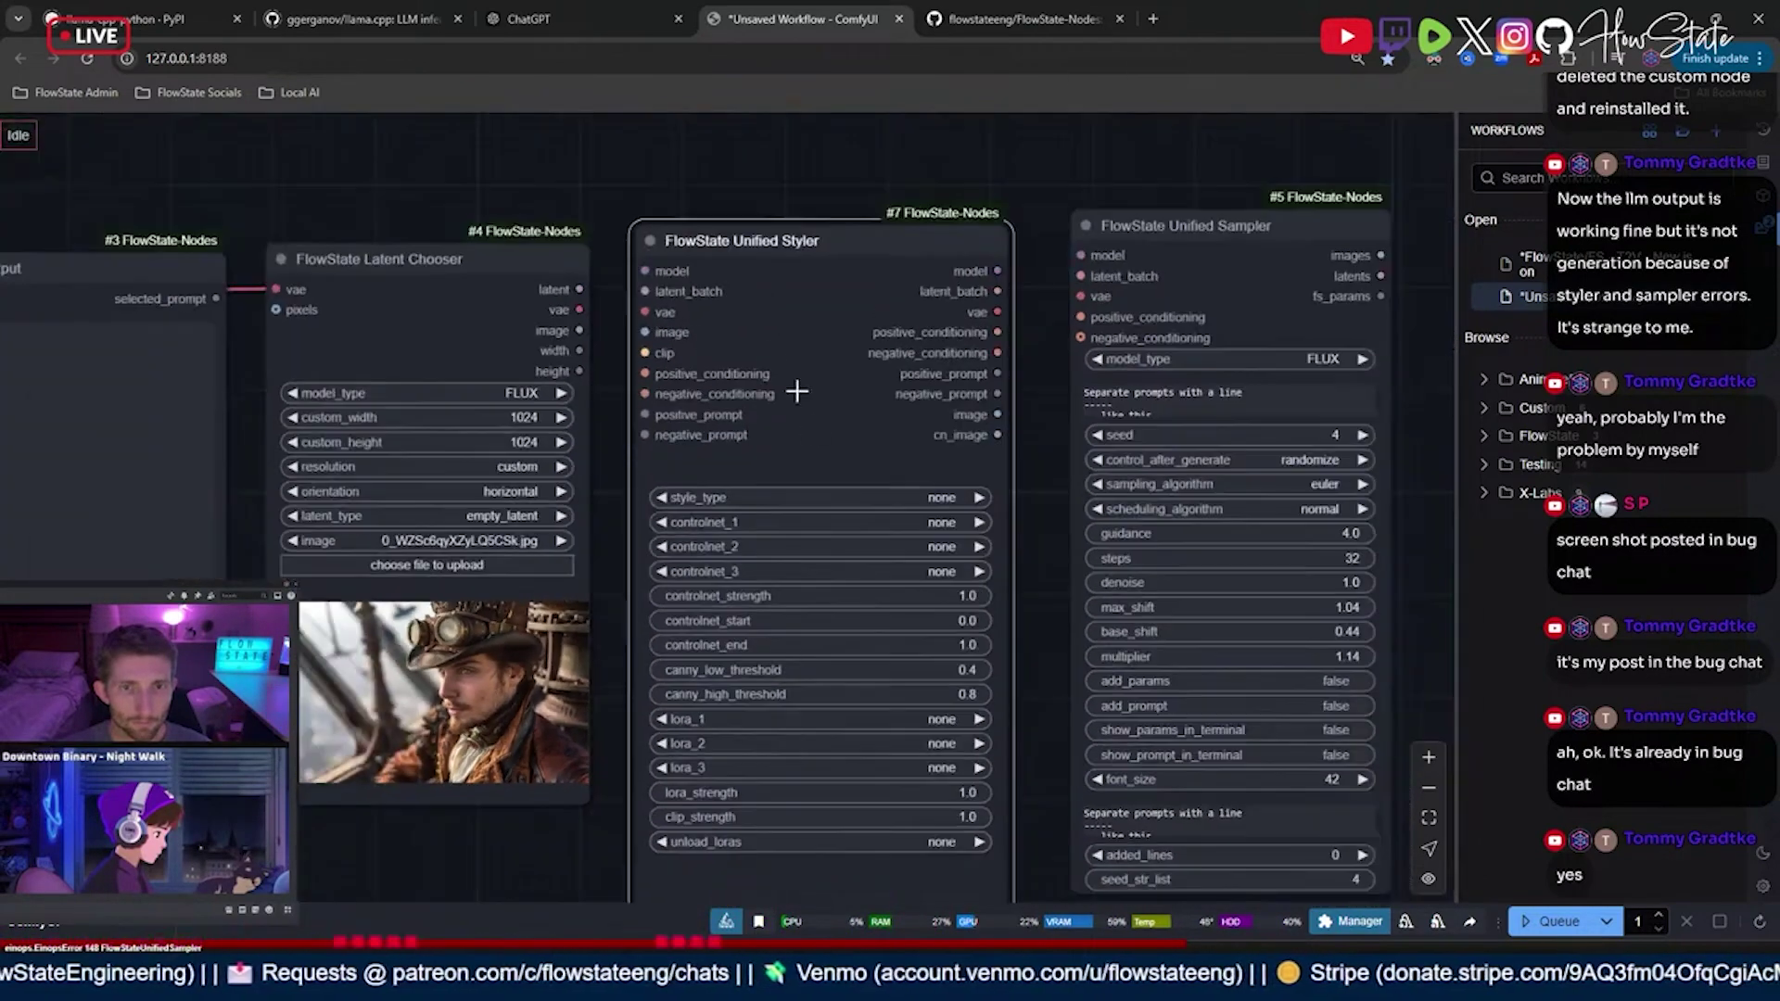
{"action": "scroll", "coordinate": [777, 389], "scroll_direction": "up", "scroll_amount": 2}
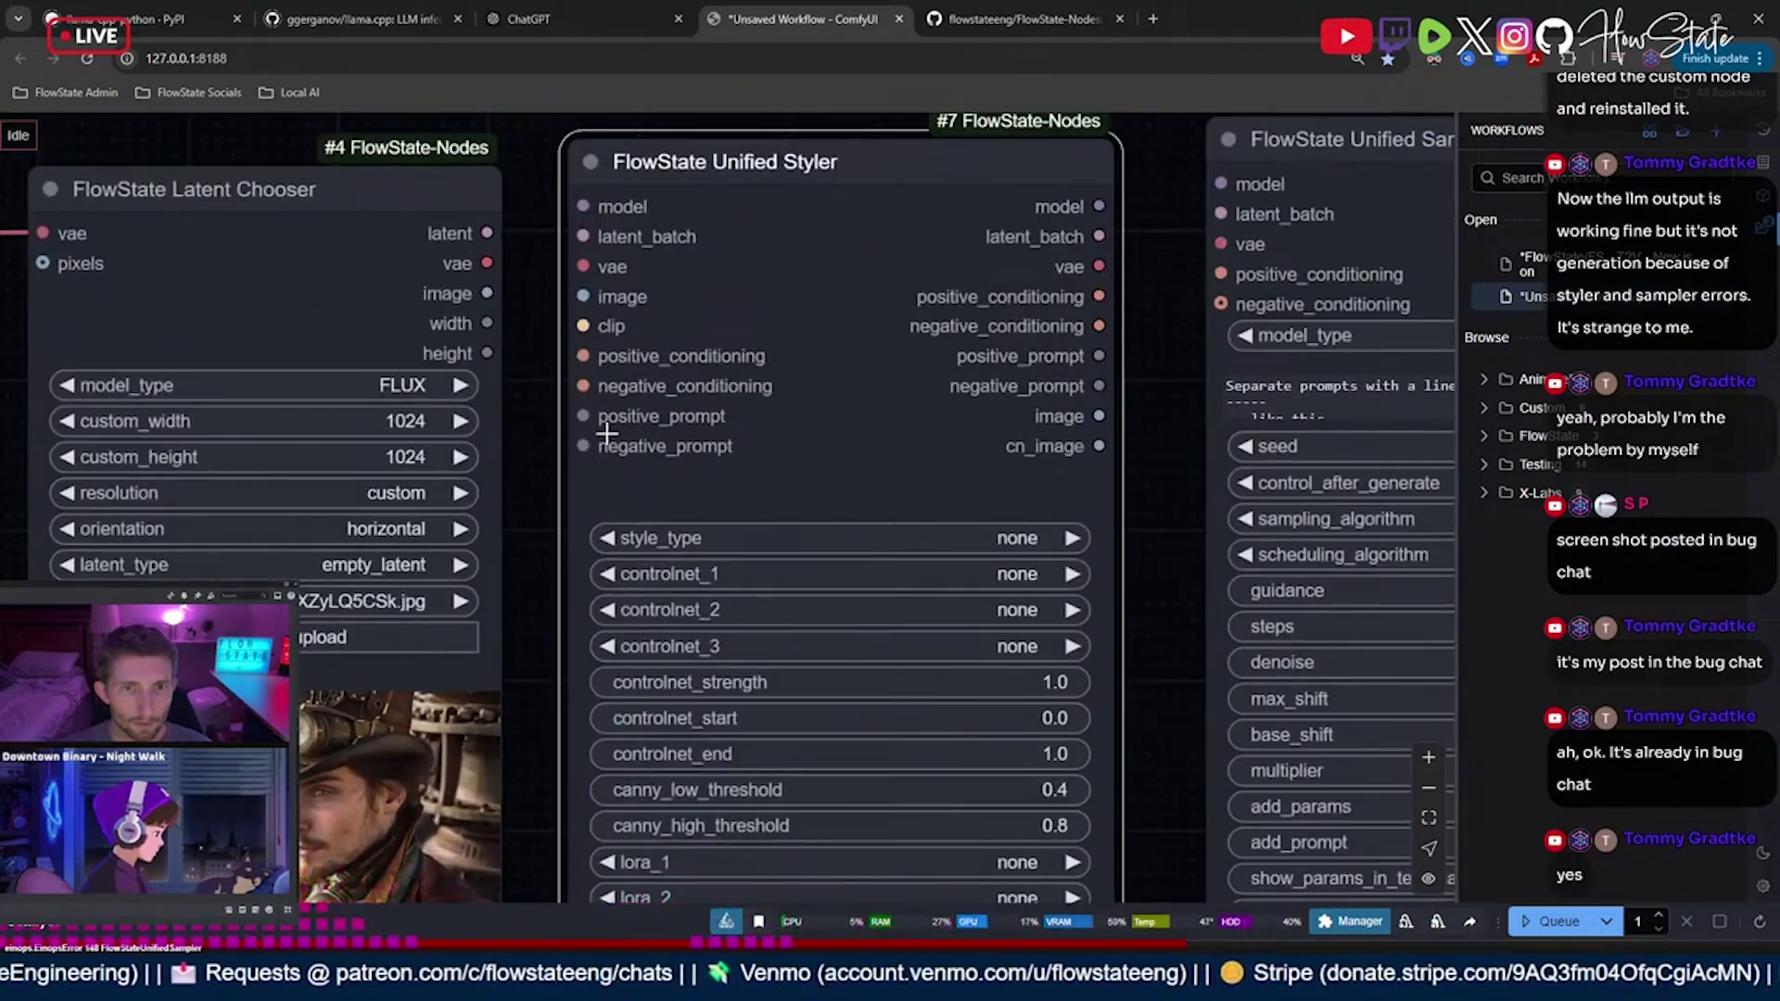
{"action": "scroll", "coordinate": [672, 433], "scroll_direction": "down", "scroll_amount": 3}
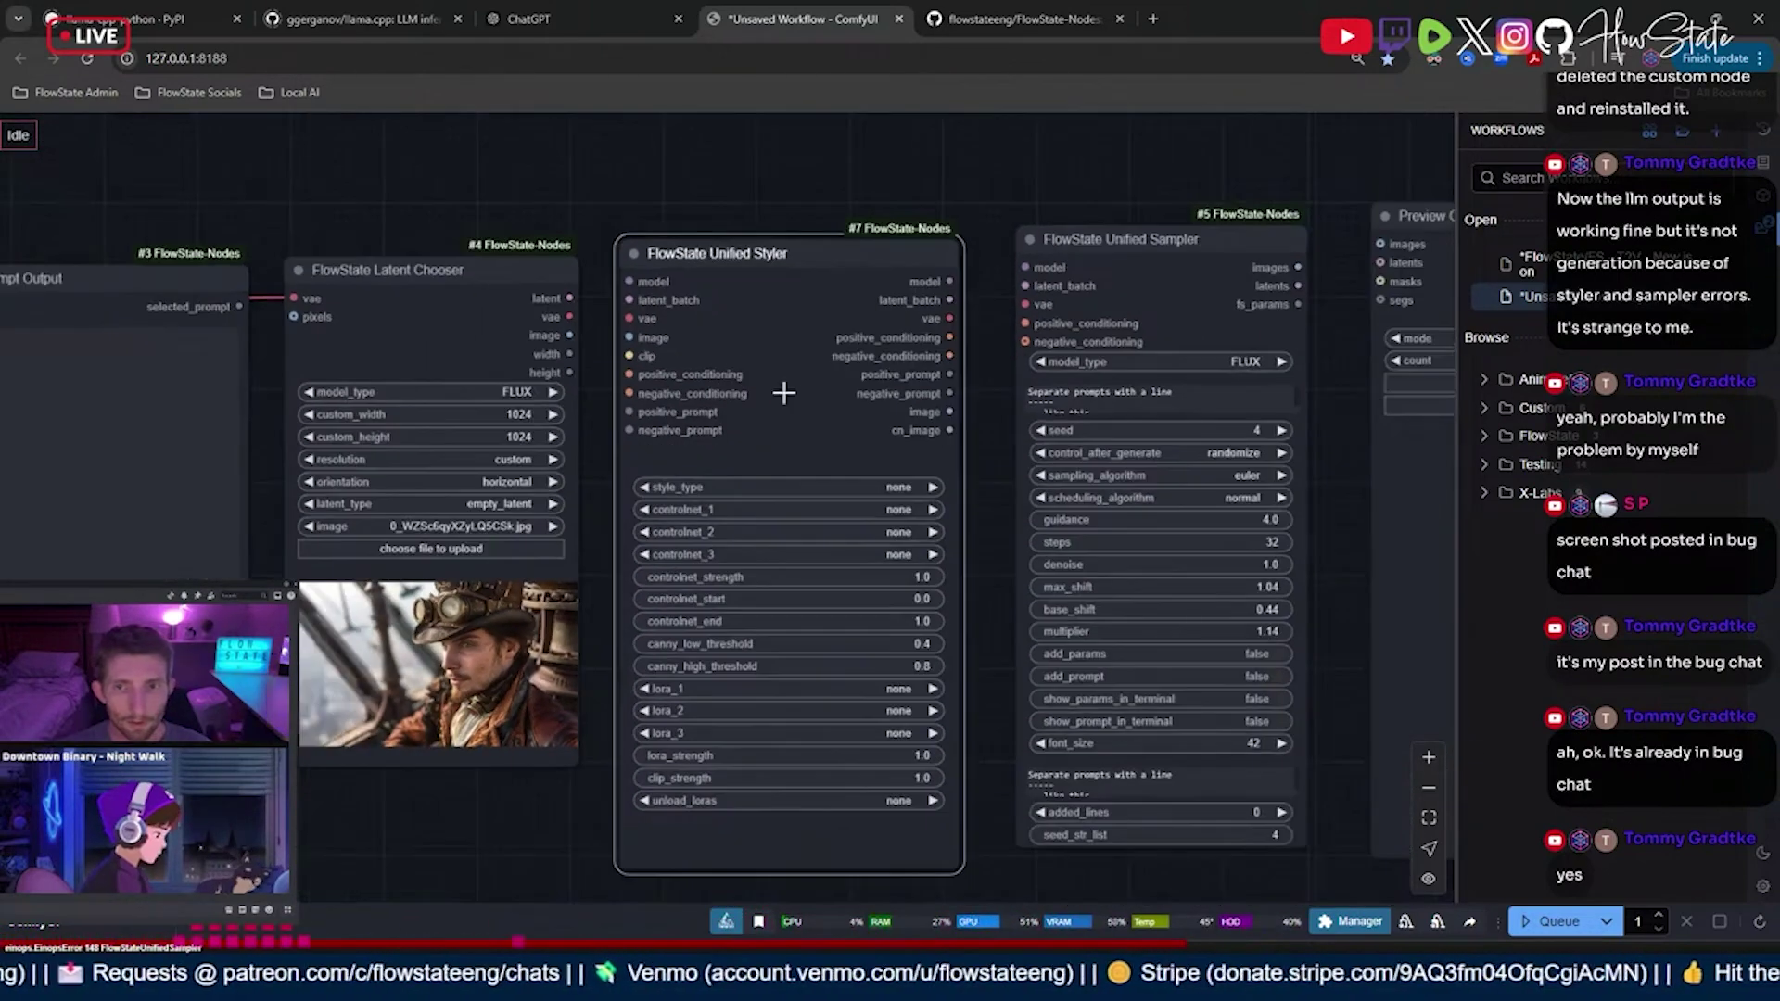
{"action": "scroll", "coordinate": [733, 367], "scroll_direction": "down", "scroll_amount": 4}
- Convert the Unified Sampler's positive_prompt and negative_prompt widgets into input sockets
{"action": "scroll", "coordinate": [1196, 445], "scroll_direction": "up", "scroll_amount": 3}
{"action": "scroll", "coordinate": [1224, 460], "scroll_direction": "up", "scroll_amount": 3}
{"action": "scroll", "coordinate": [1233, 510], "scroll_direction": "down", "scroll_amount": 2}
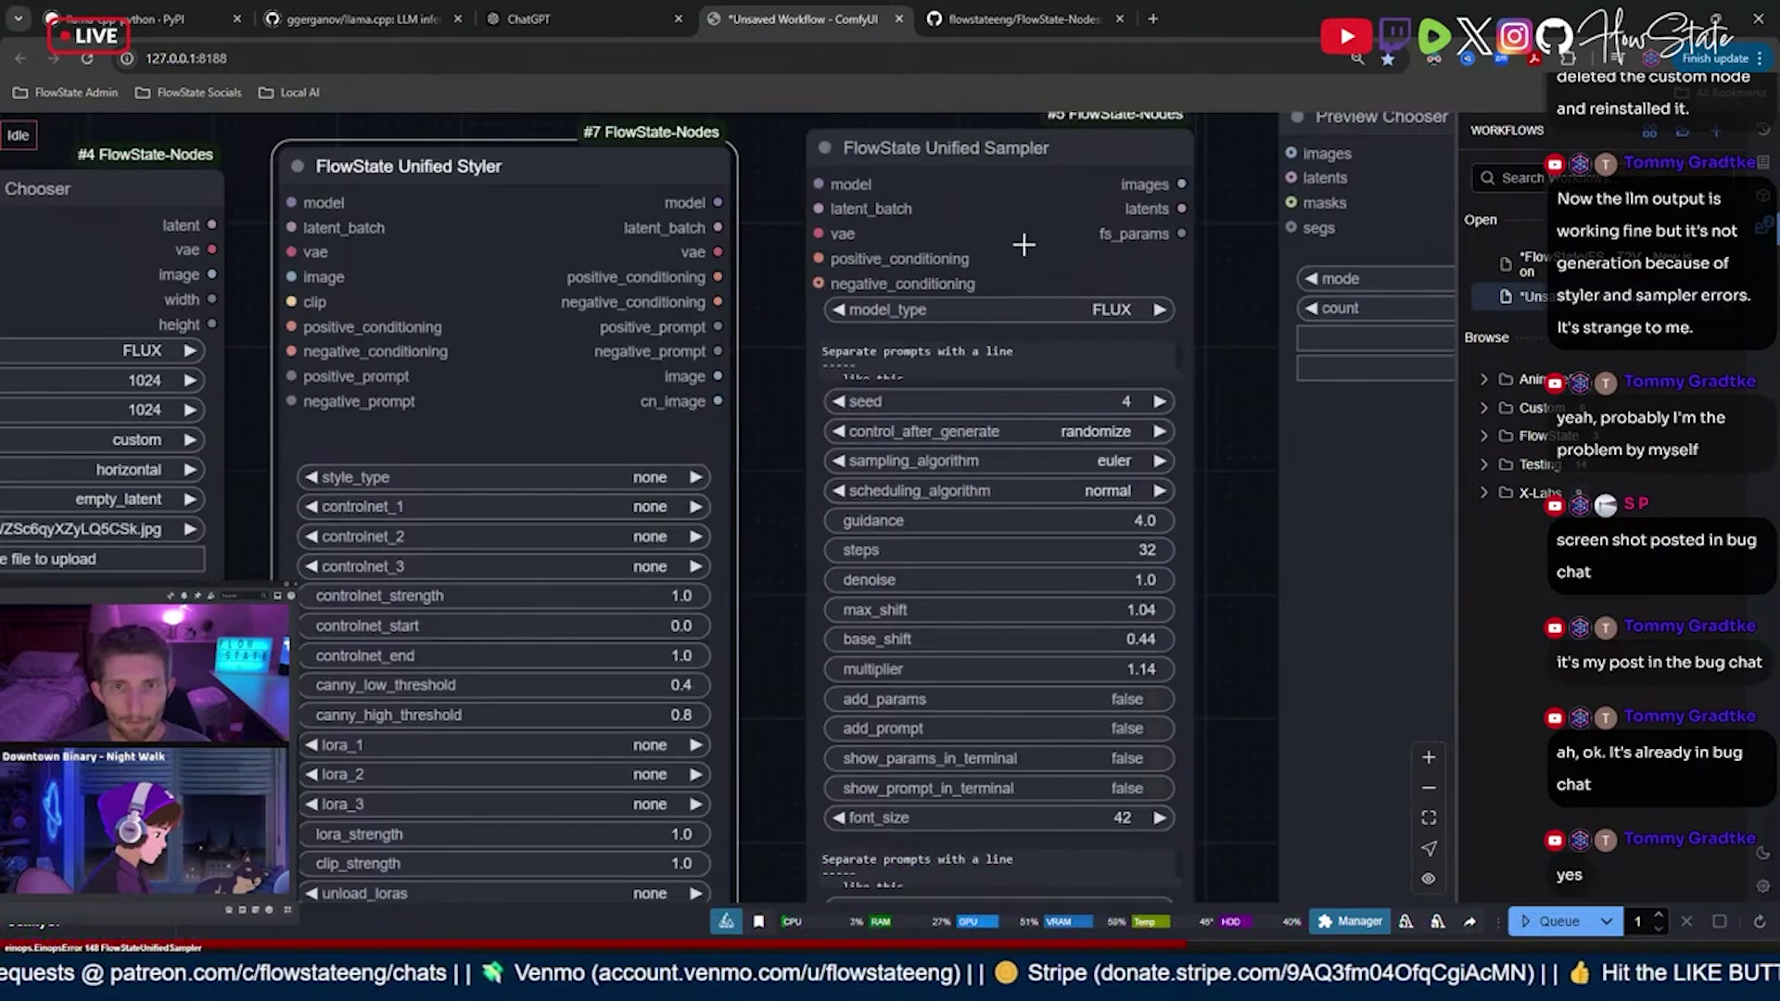
{"action": "right_click", "coordinate": [1026, 251]}
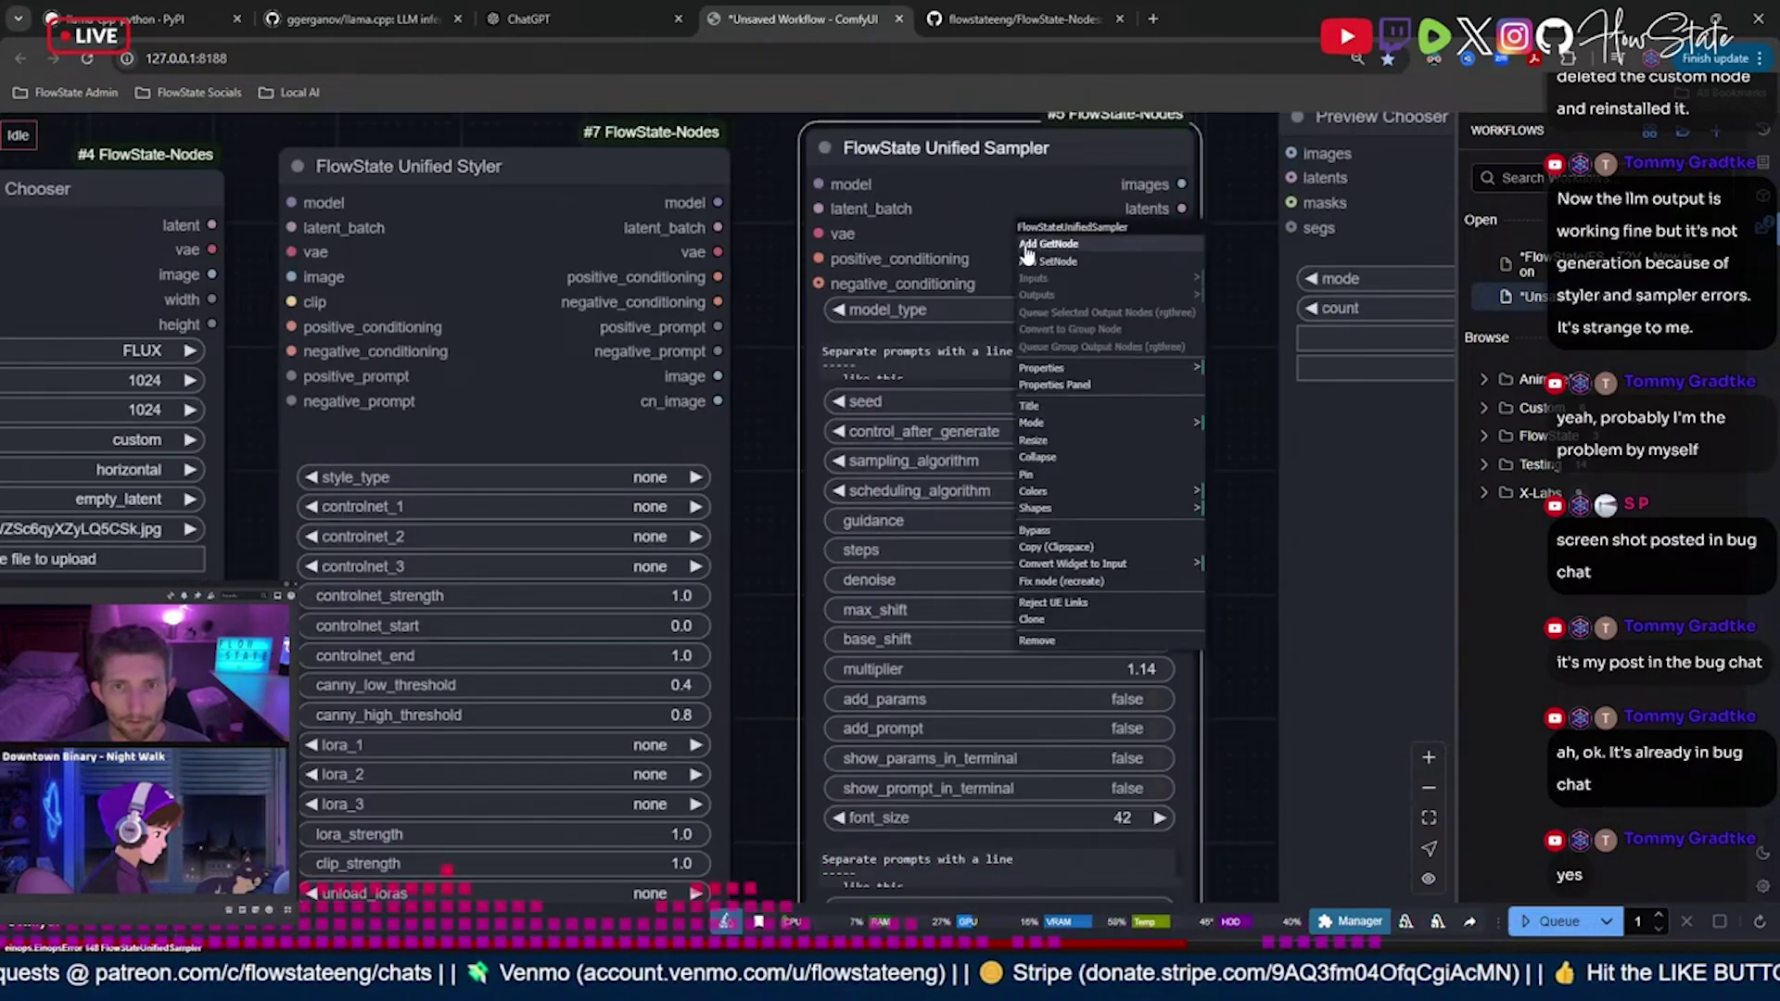
{"action": "left_click", "coordinate": [1073, 565]}
{"action": "left_click", "coordinate": [1268, 578]}
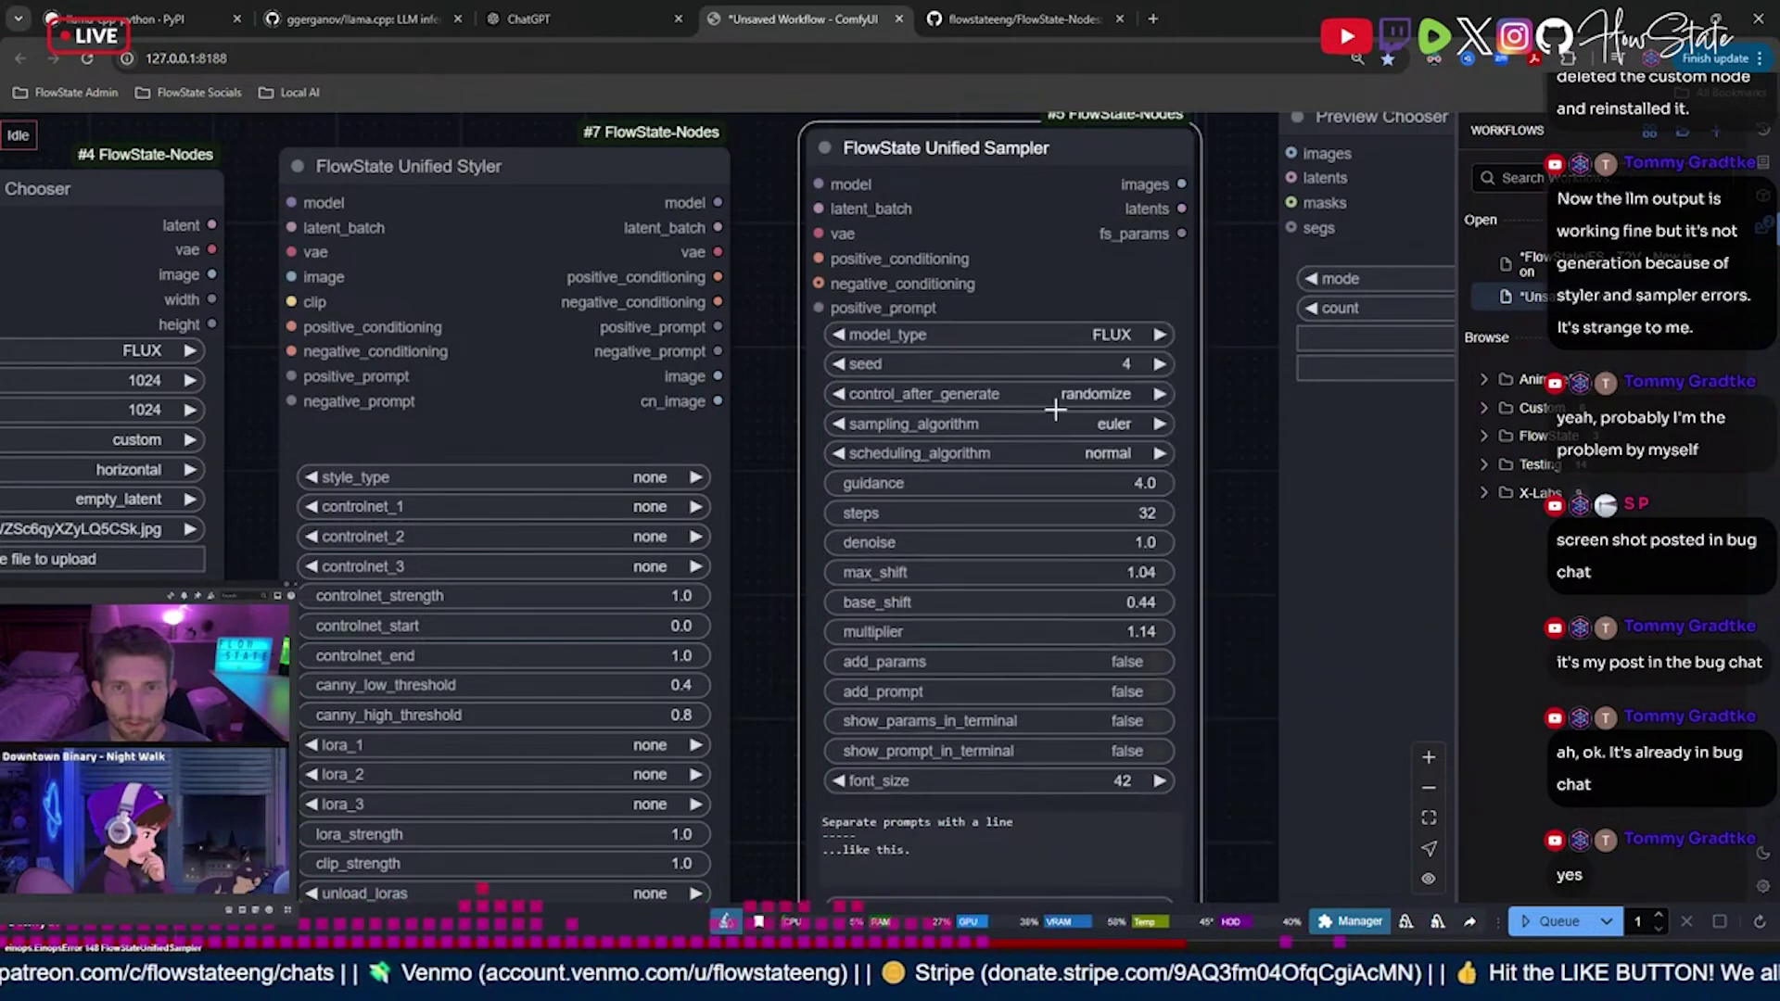
{"action": "right_click", "coordinate": [999, 294]}
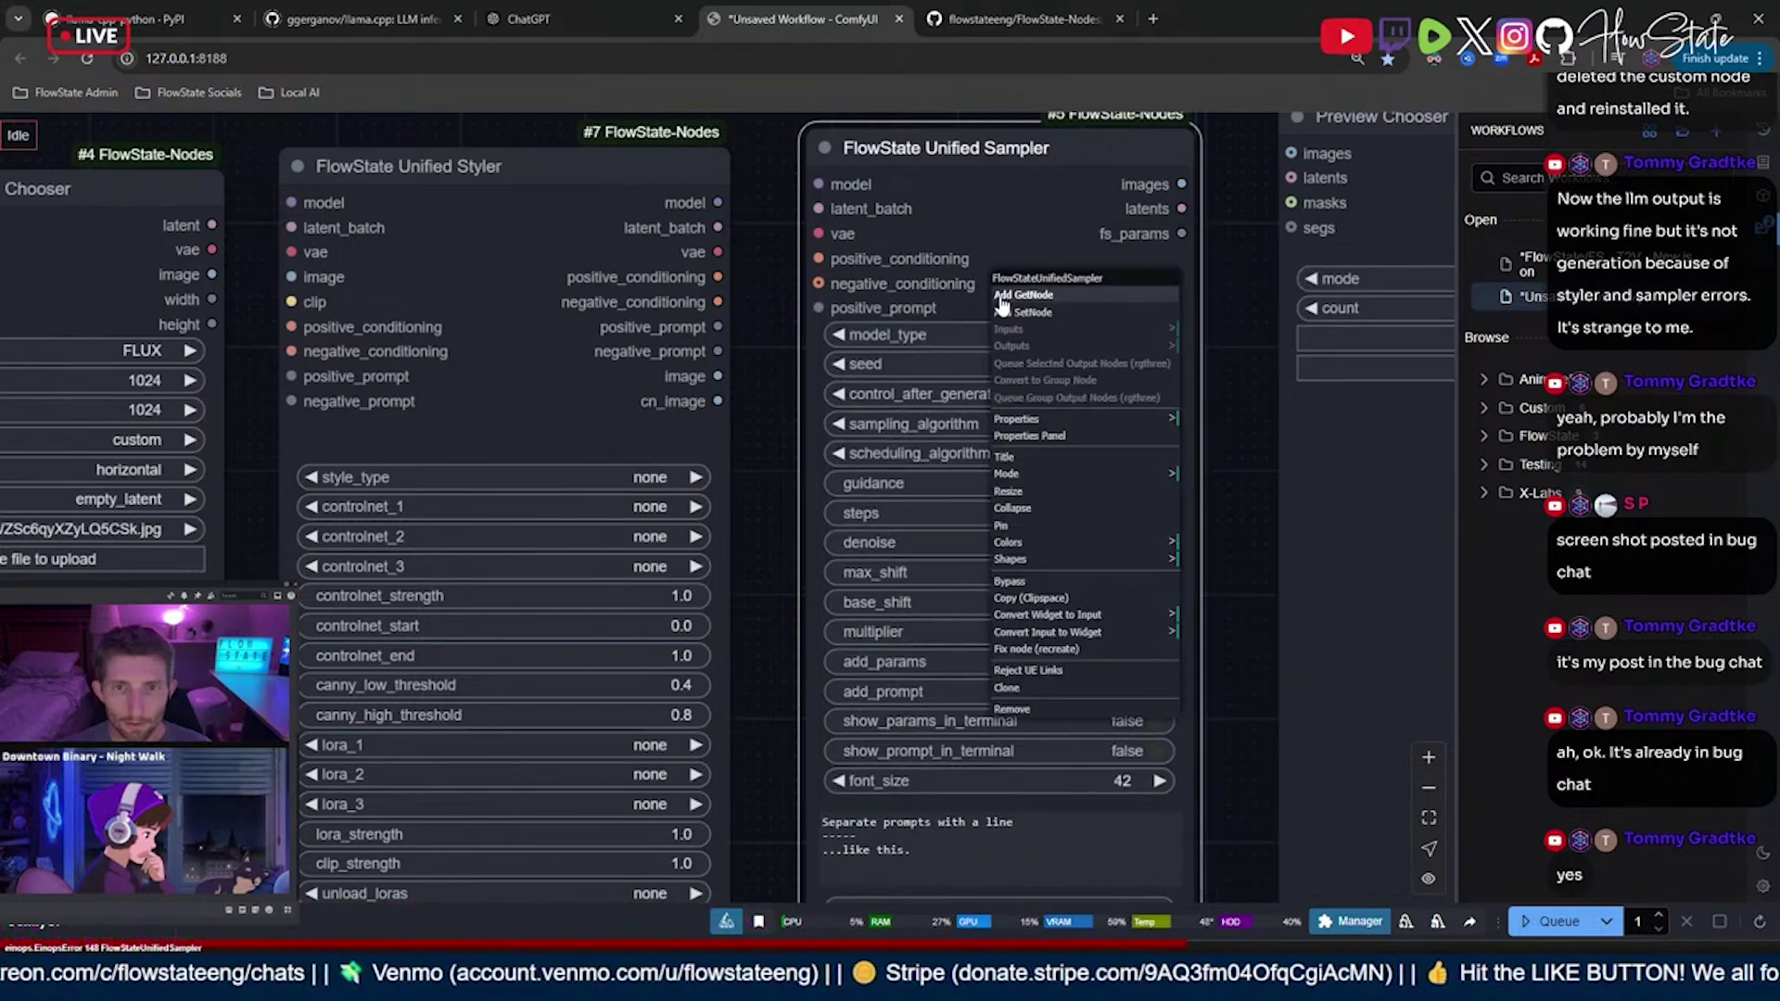
{"action": "left_click", "coordinate": [1099, 624]}
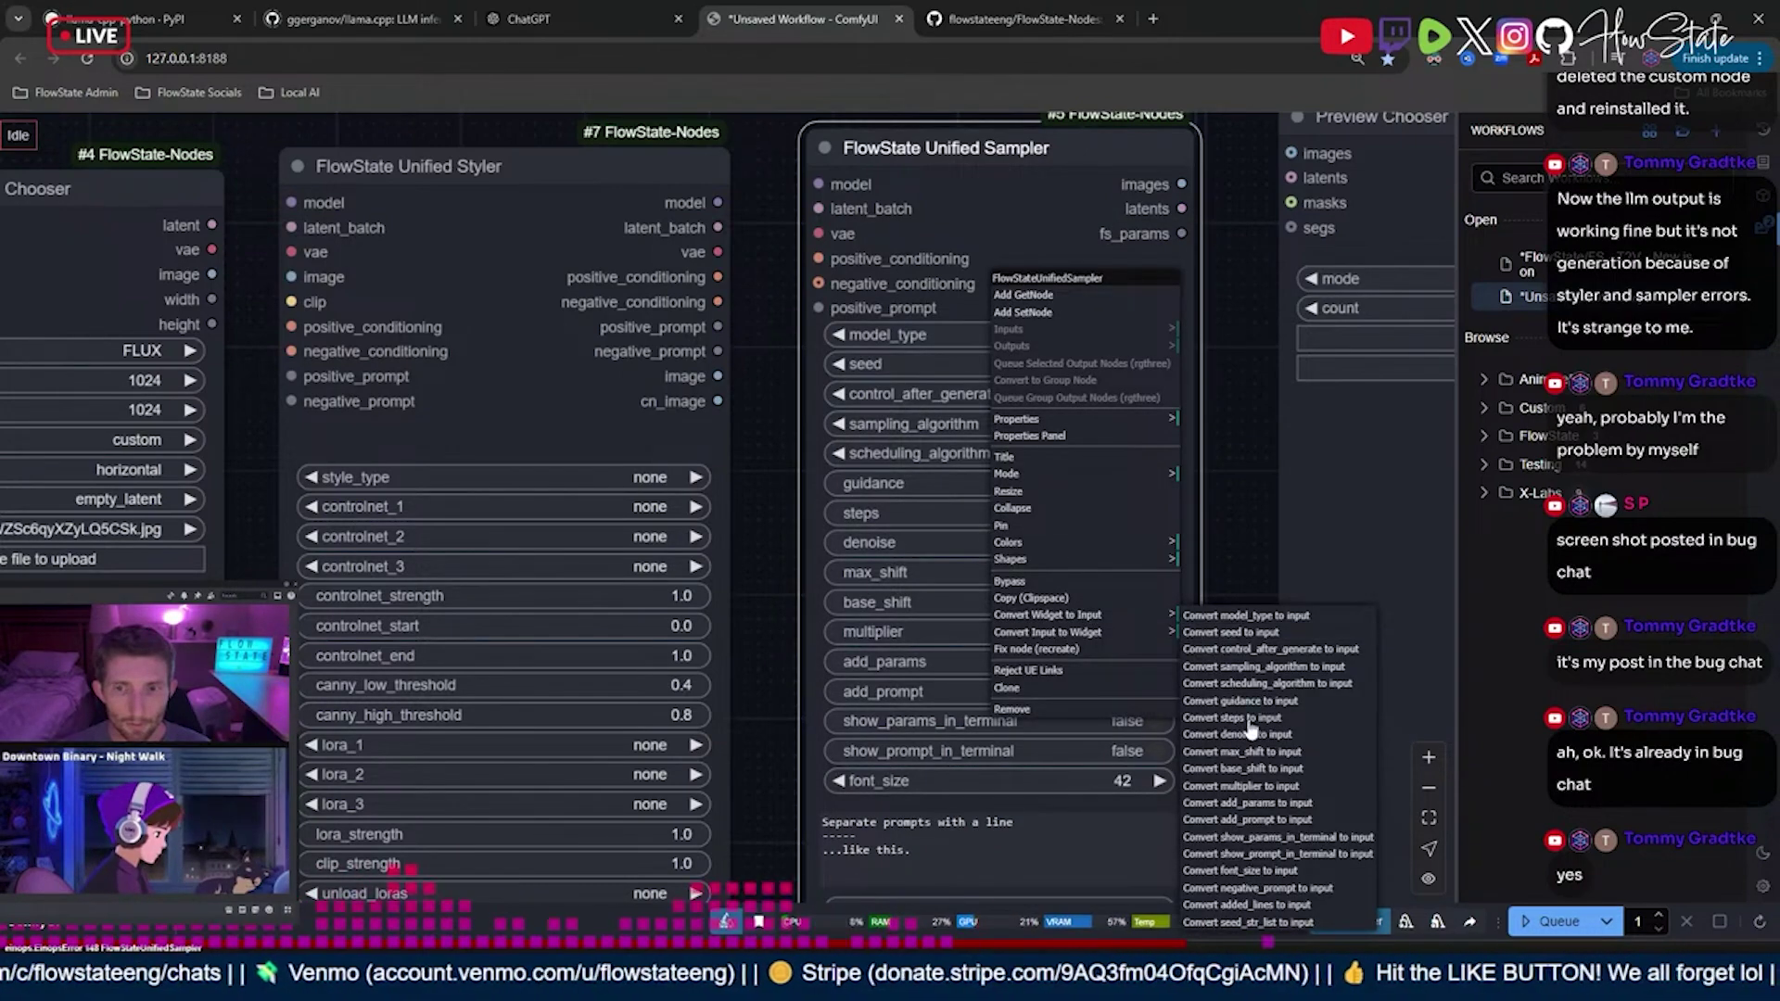
{"action": "left_click", "coordinate": [1251, 826]}
- Convert the Unified Sampler's seed and model_type widgets into input sockets as well
{"action": "scroll", "coordinate": [1087, 345], "scroll_direction": "down", "scroll_amount": 9}
{"action": "left_click_drag", "start_coordinate": [664, 642], "coordinate": [714, 674]}
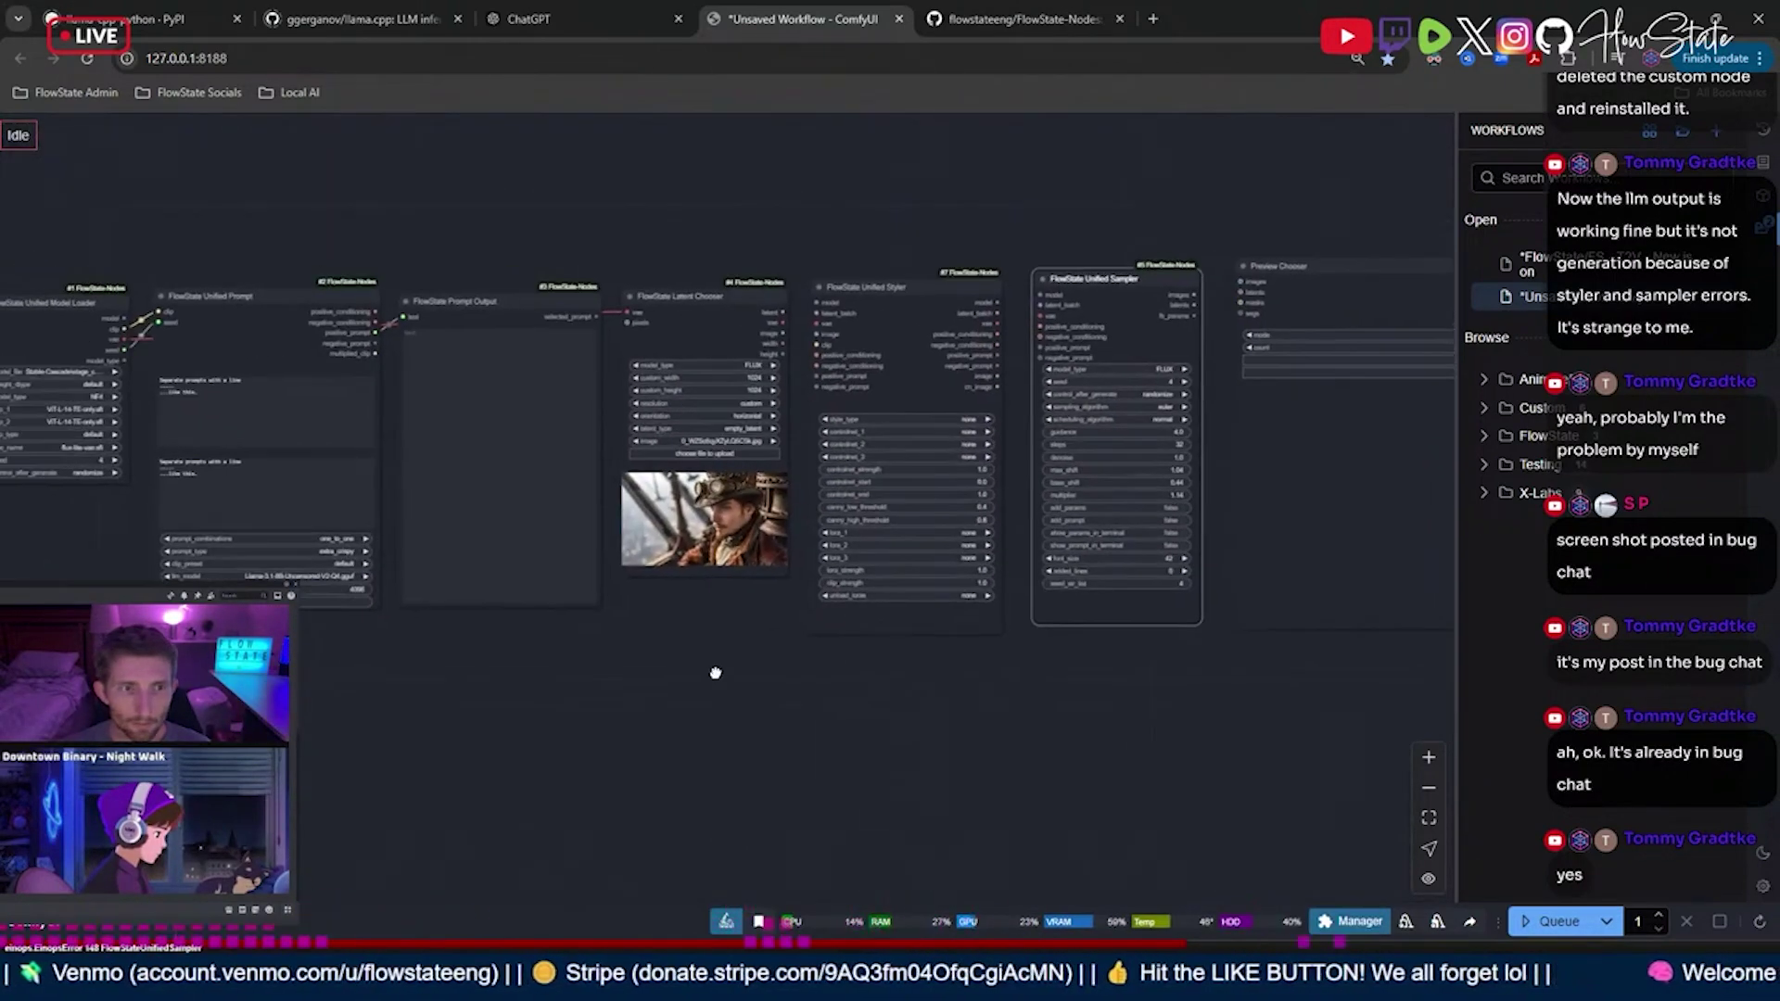
{"action": "scroll", "coordinate": [1073, 354], "scroll_direction": "up", "scroll_amount": 6}
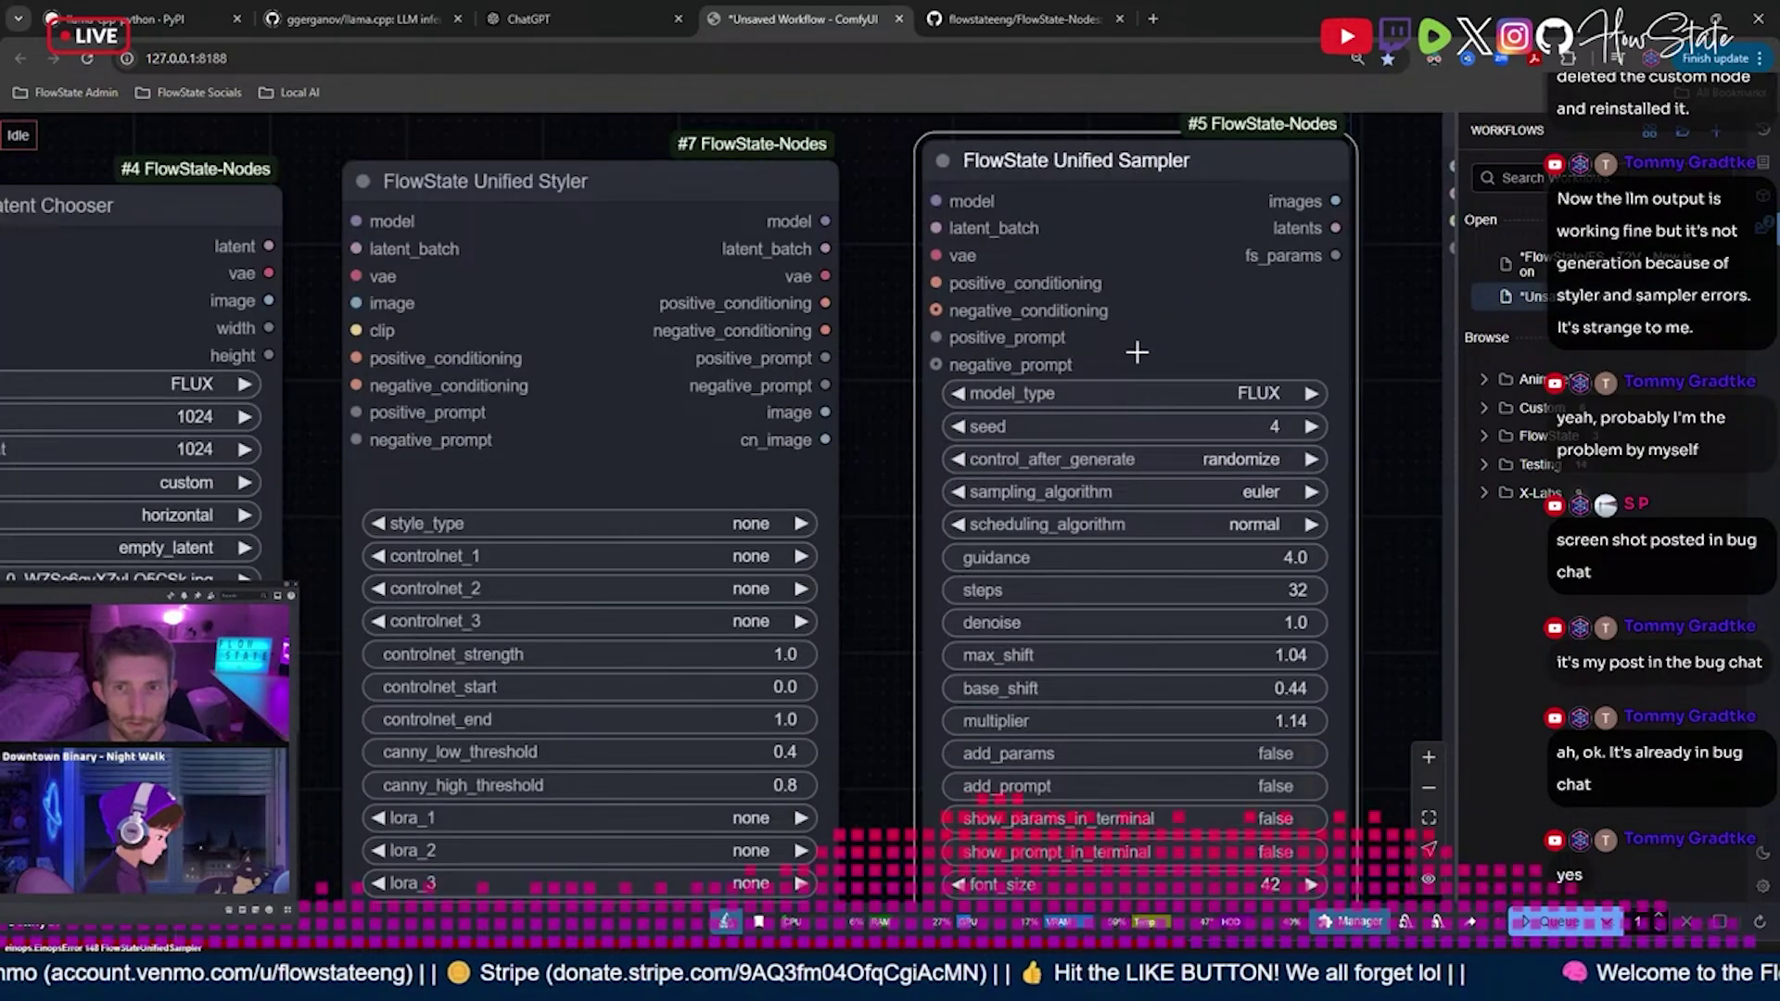
{"action": "right_click", "coordinate": [1135, 341]}
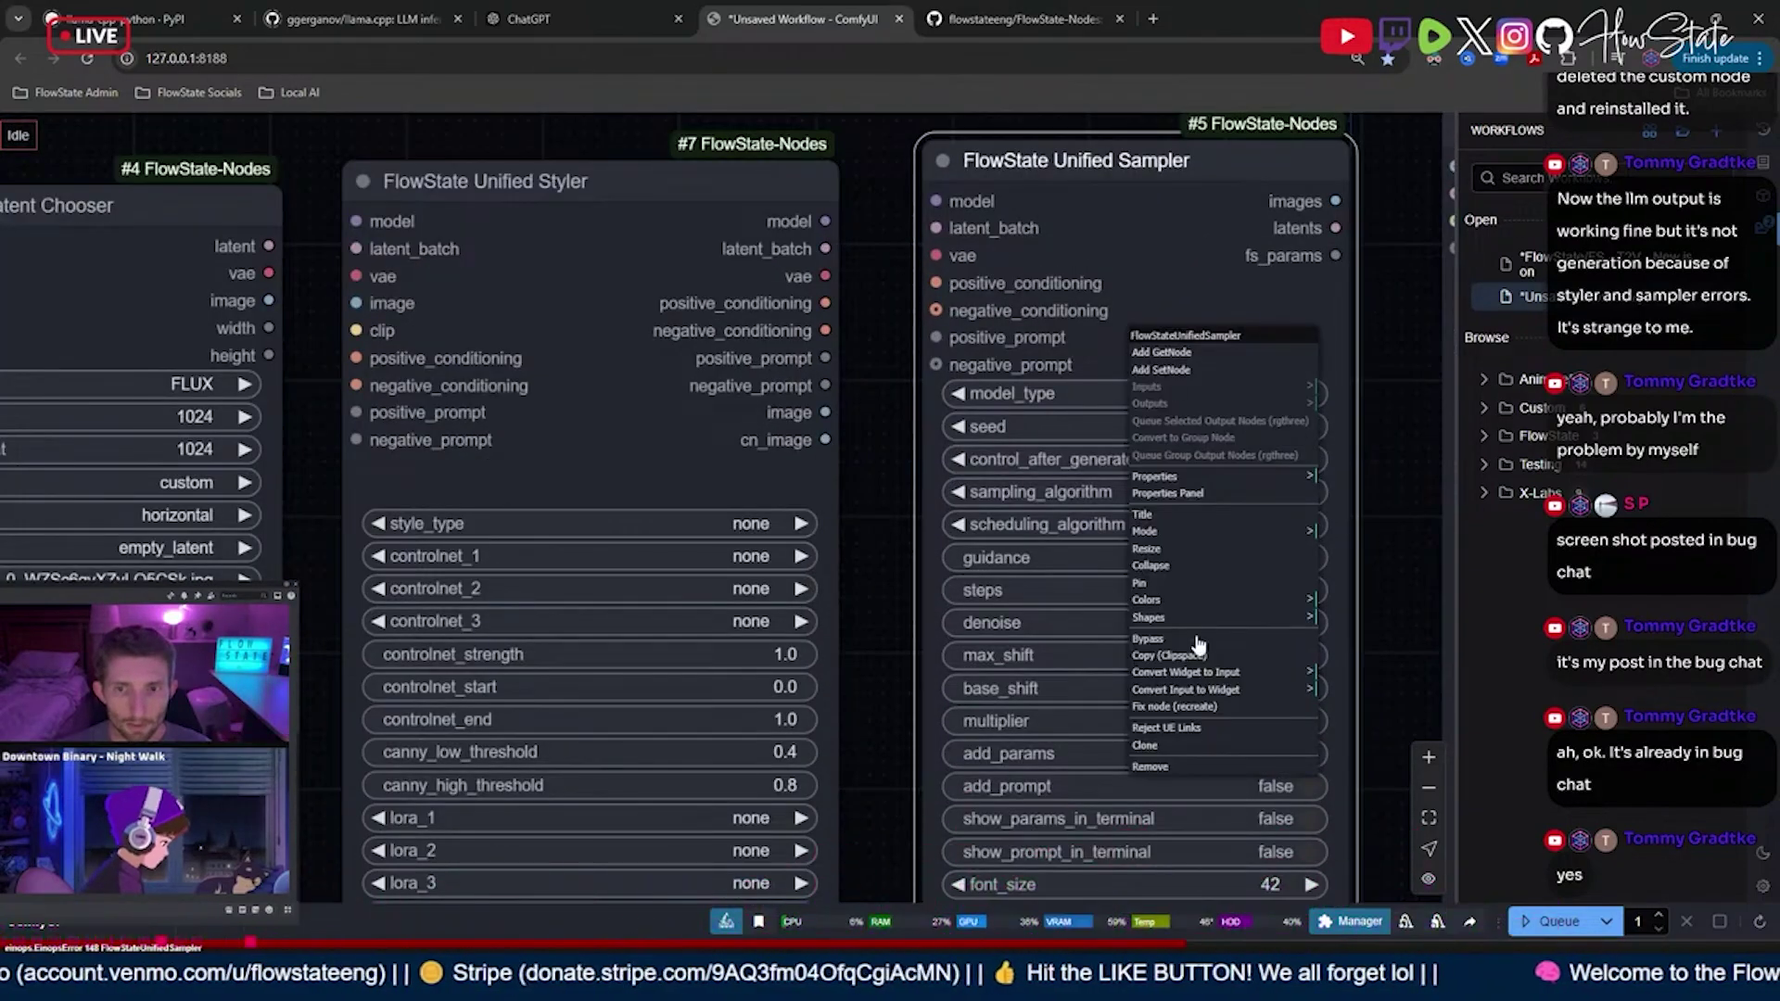
{"action": "mouse_move", "coordinate": [1206, 682]}
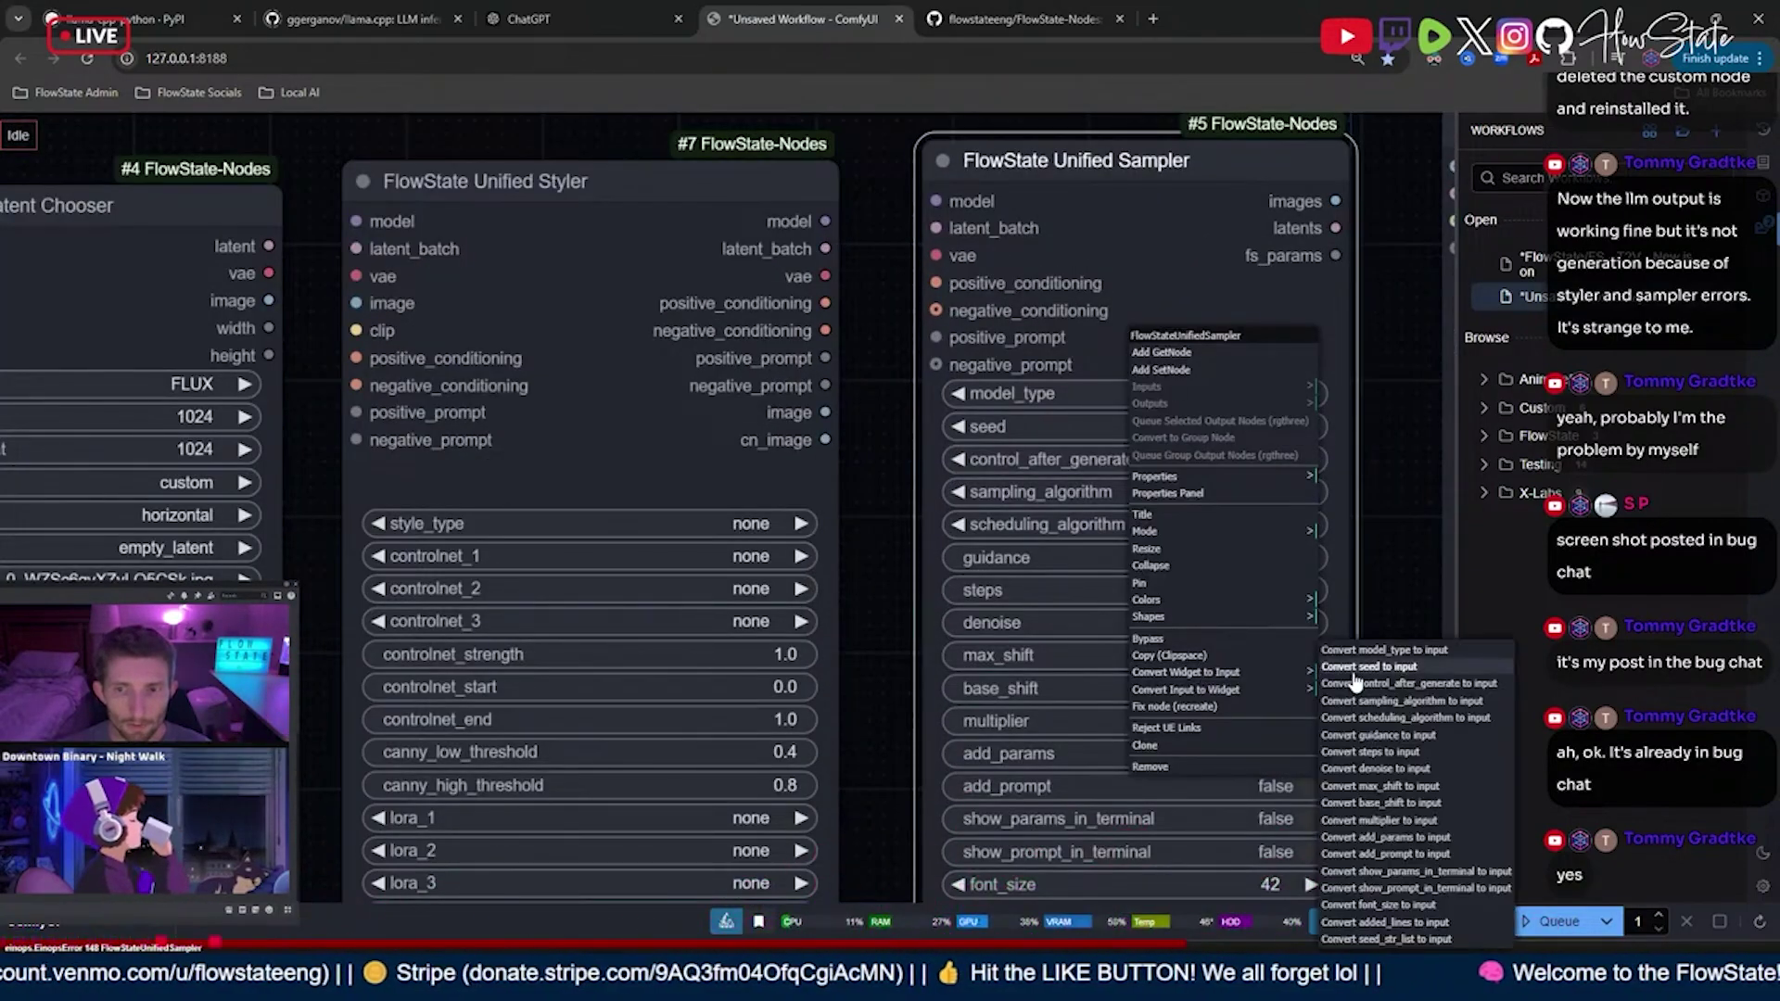
{"action": "left_click", "coordinate": [1354, 675]}
{"action": "right_click", "coordinate": [1081, 342]}
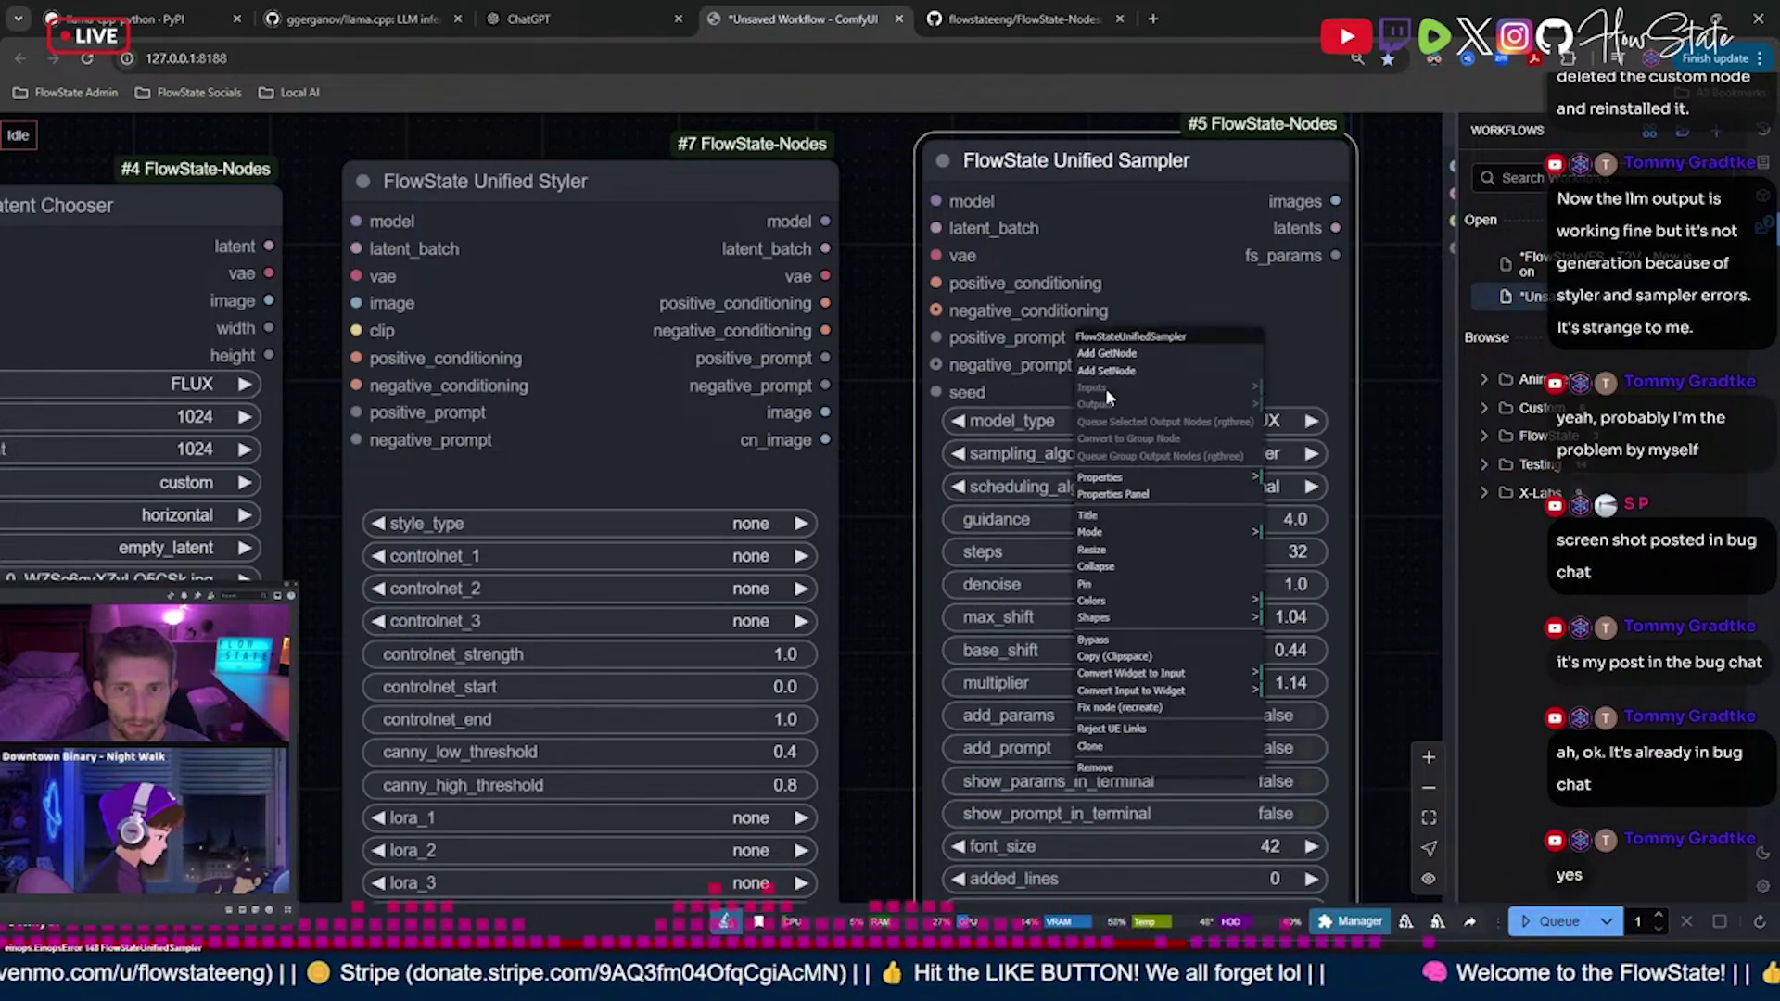
{"action": "mouse_move", "coordinate": [1155, 680]}
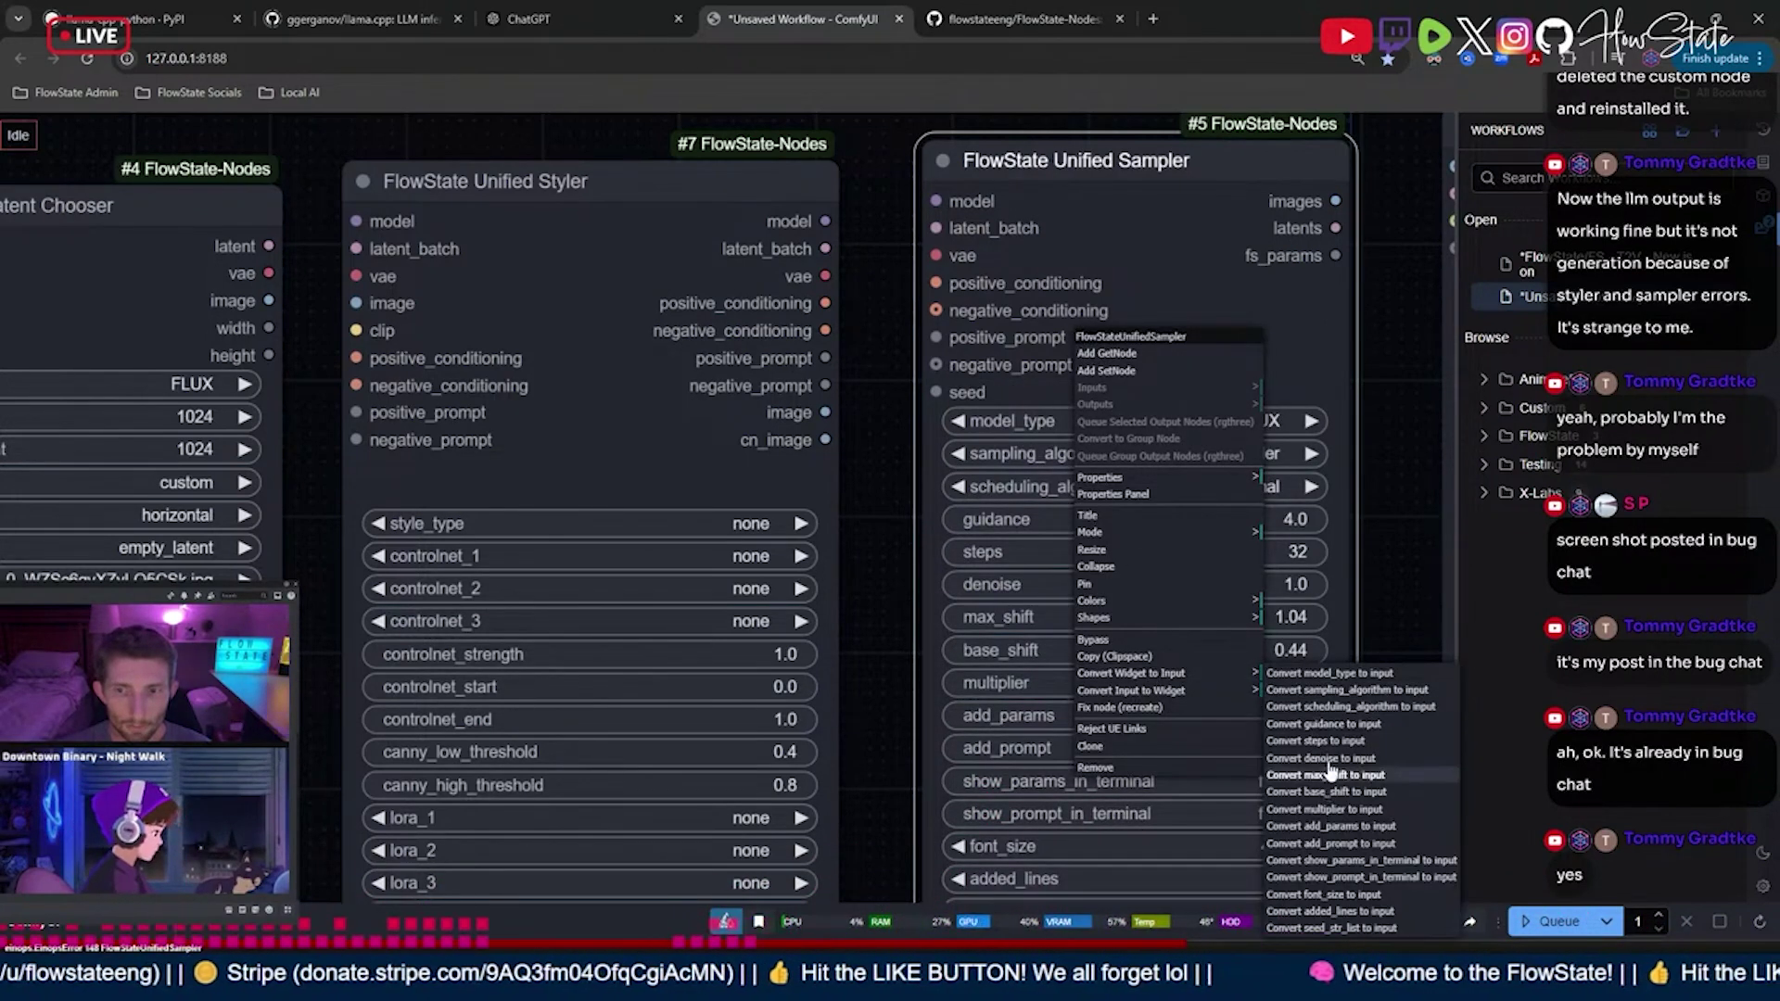
{"action": "left_click", "coordinate": [1345, 675]}
- Shrink the Unified Sampler, narrow the Unified Styler, and bring Prompt Output into view
{"action": "scroll", "coordinate": [868, 492], "scroll_direction": "down", "scroll_amount": 3}
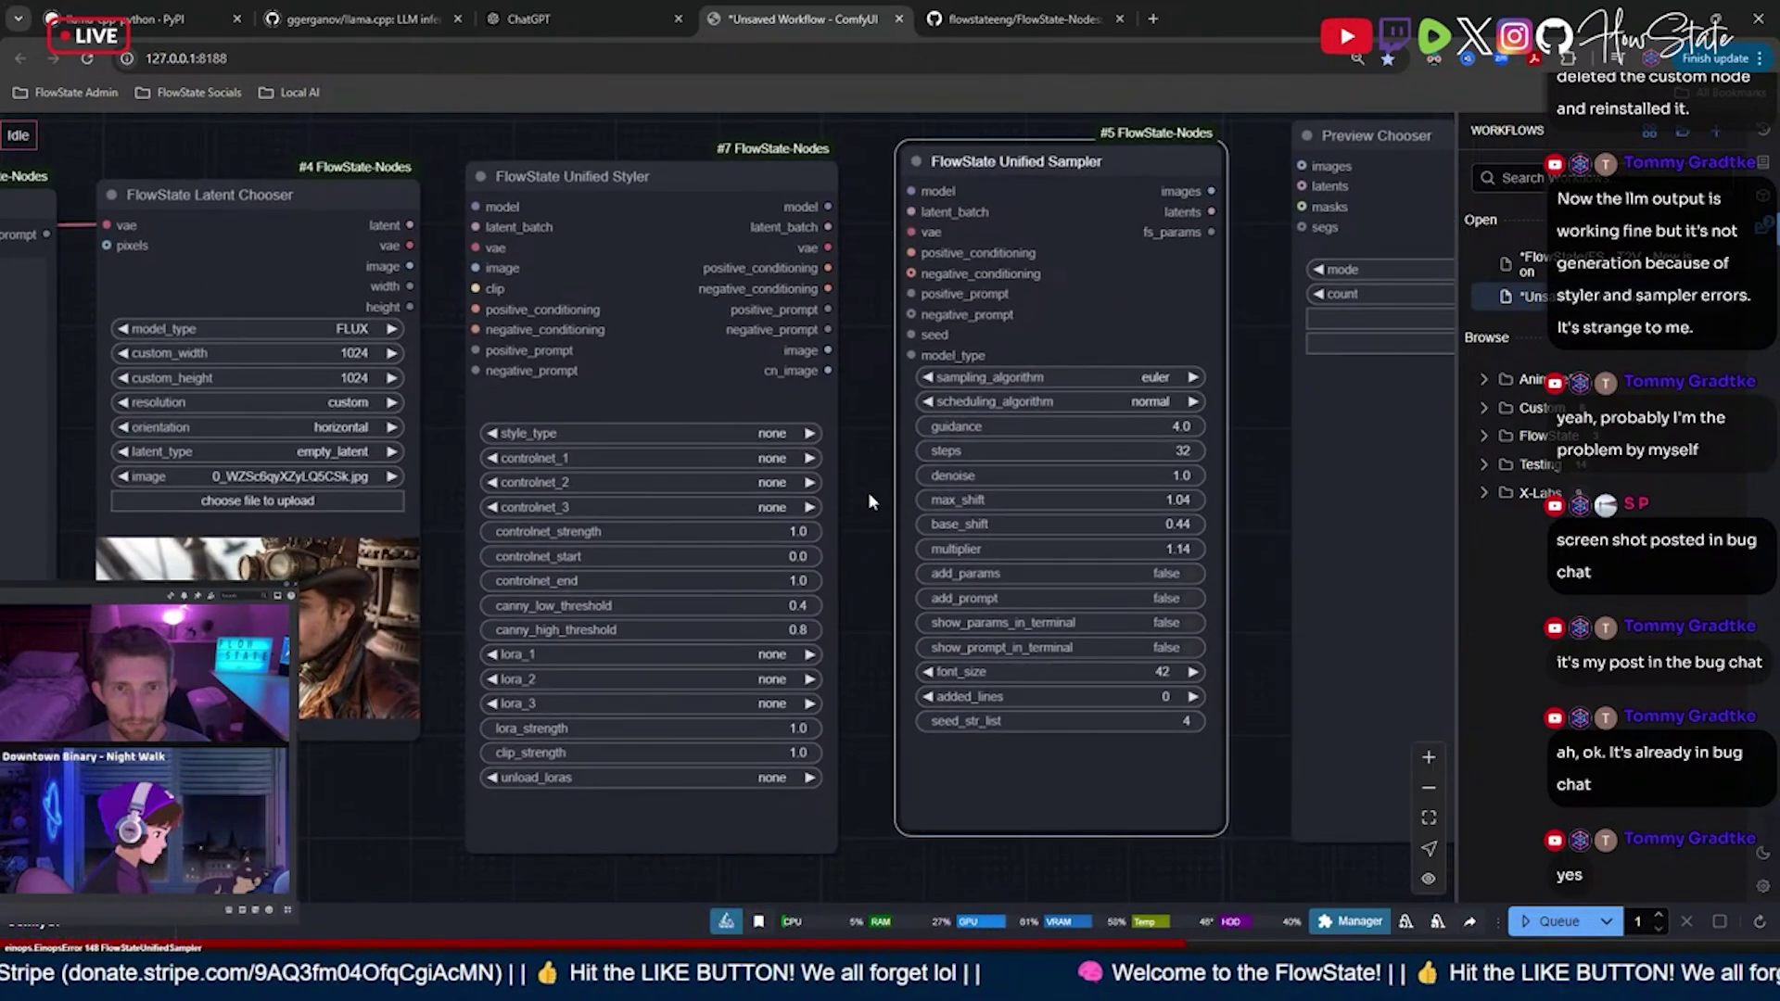
{"action": "left_click_drag", "start_coordinate": [1033, 318], "coordinate": [1018, 334]}
{"action": "left_click_drag", "start_coordinate": [840, 742], "coordinate": [820, 734]}
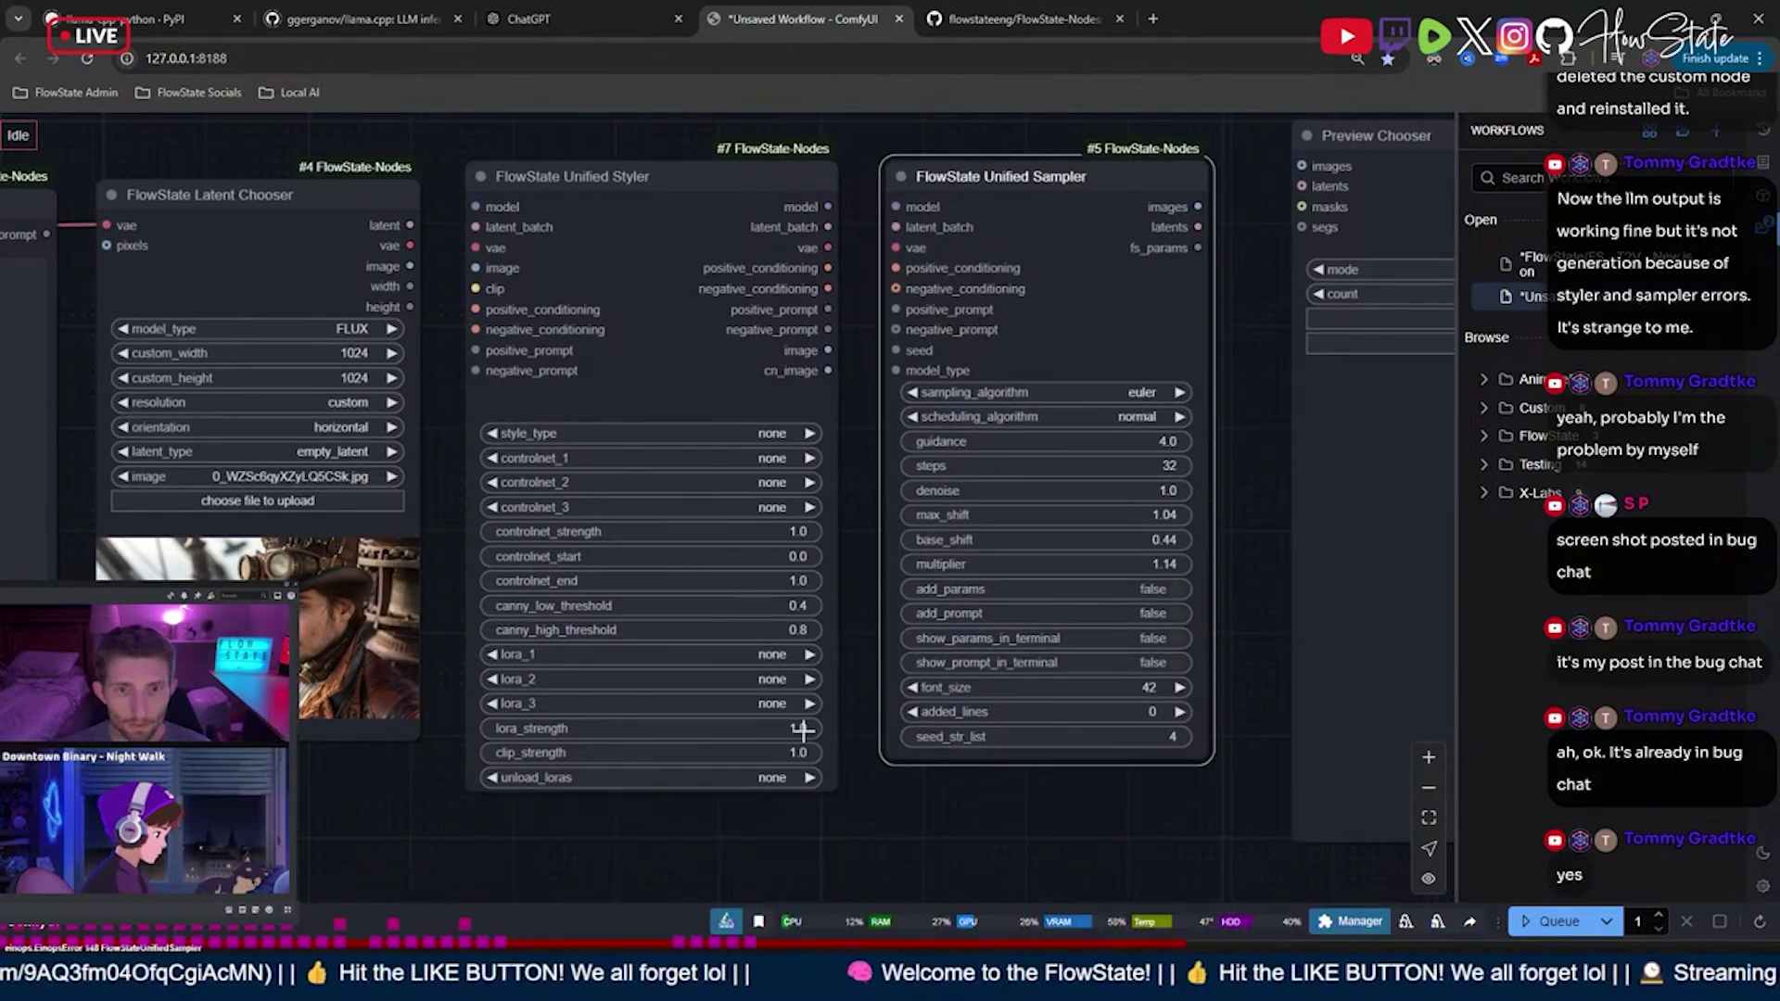
{"action": "left_click_drag", "start_coordinate": [779, 849], "coordinate": [838, 727]}
{"action": "scroll", "coordinate": [839, 727], "scroll_direction": "down", "scroll_amount": 2}
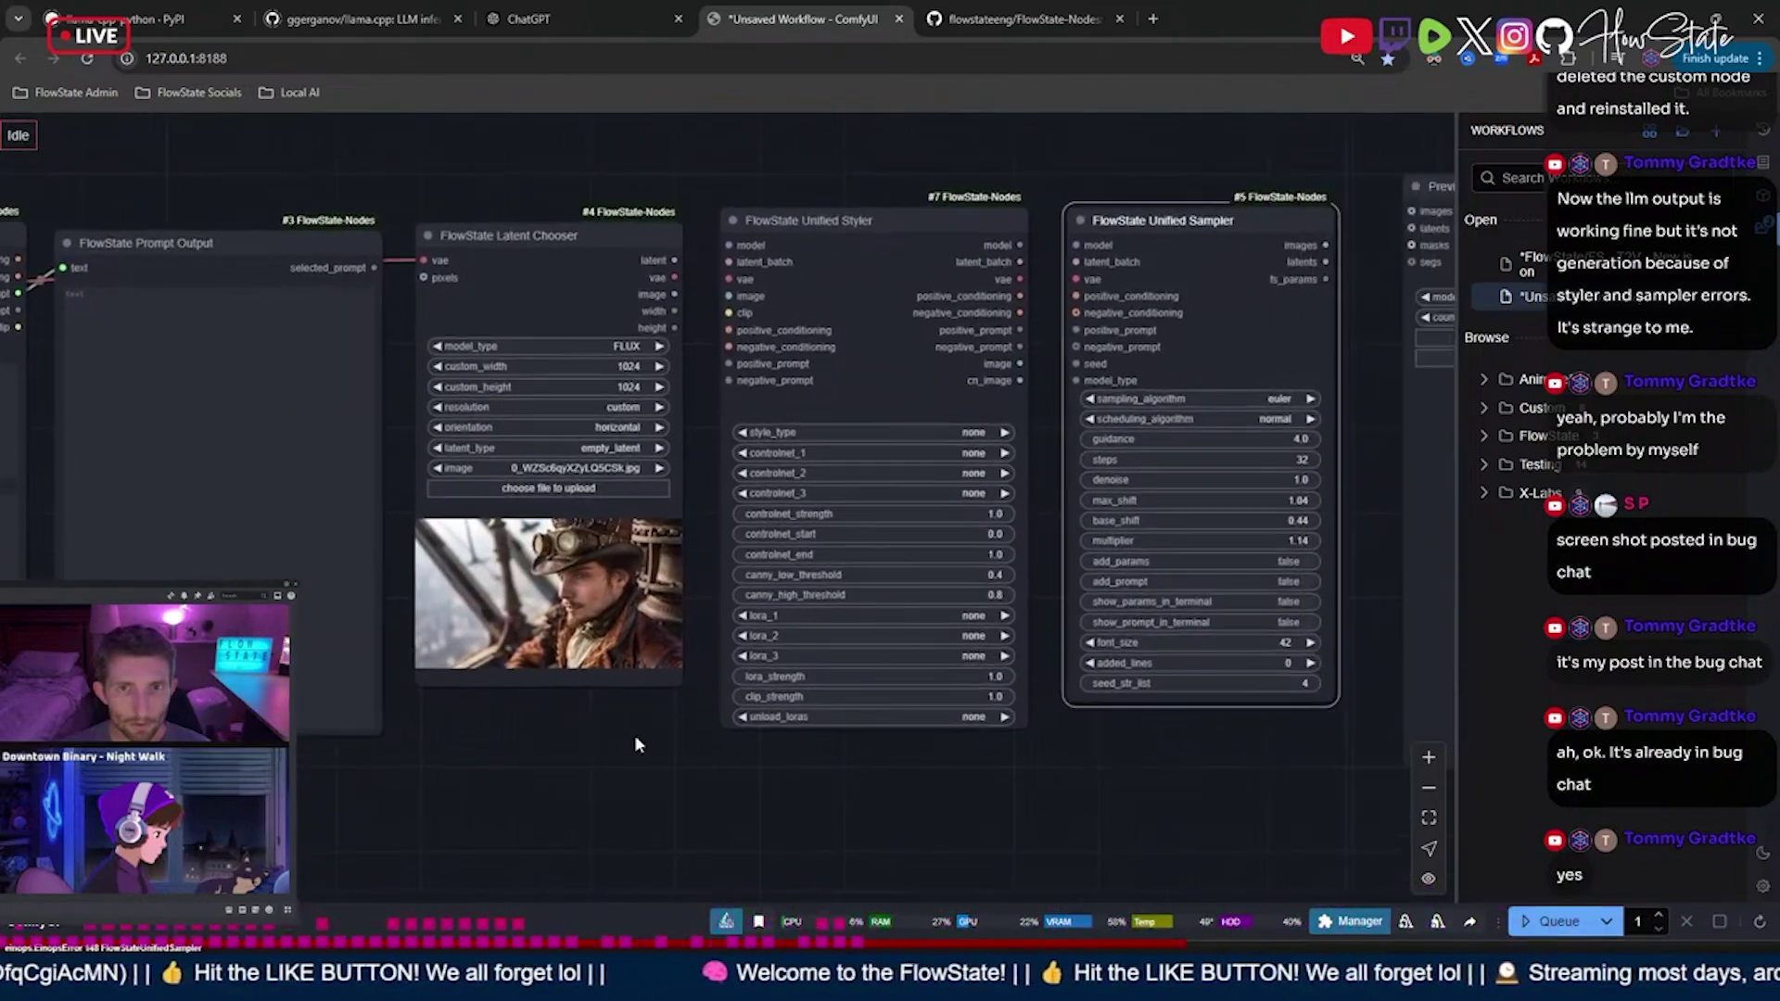
{"action": "scroll", "coordinate": [1038, 198], "scroll_direction": "up", "scroll_amount": 6}
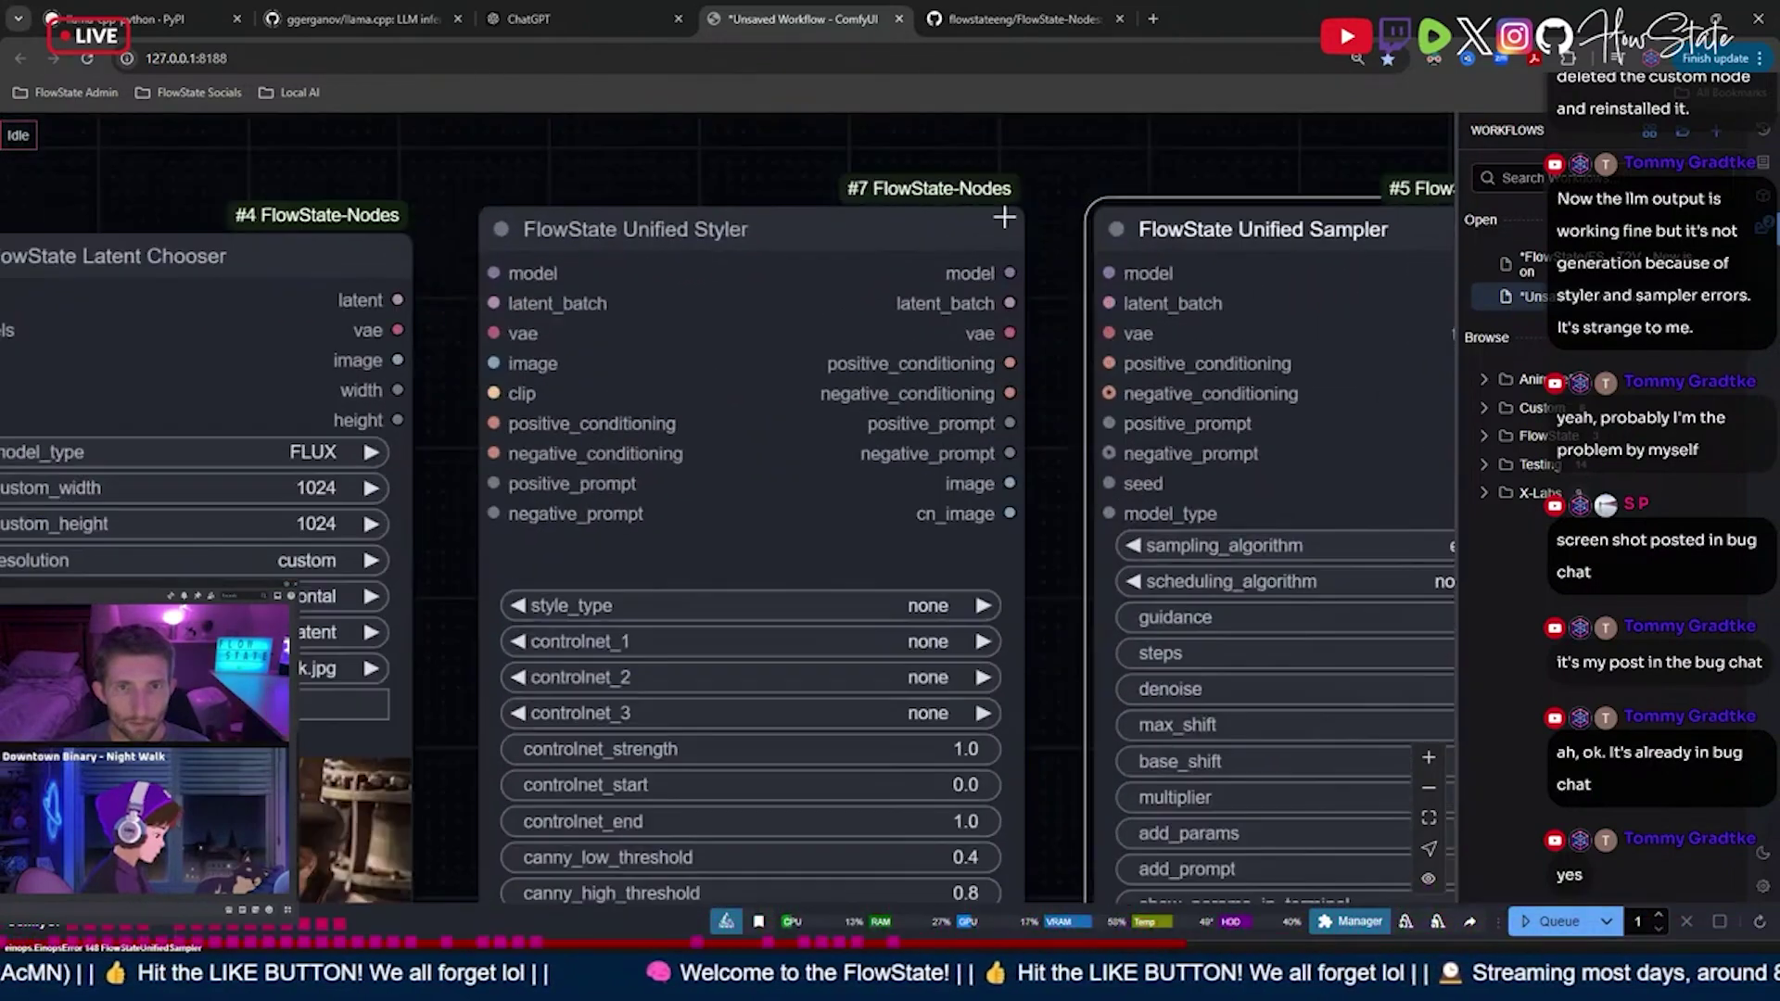
{"action": "scroll", "coordinate": [828, 249], "scroll_direction": "up", "scroll_amount": 3}
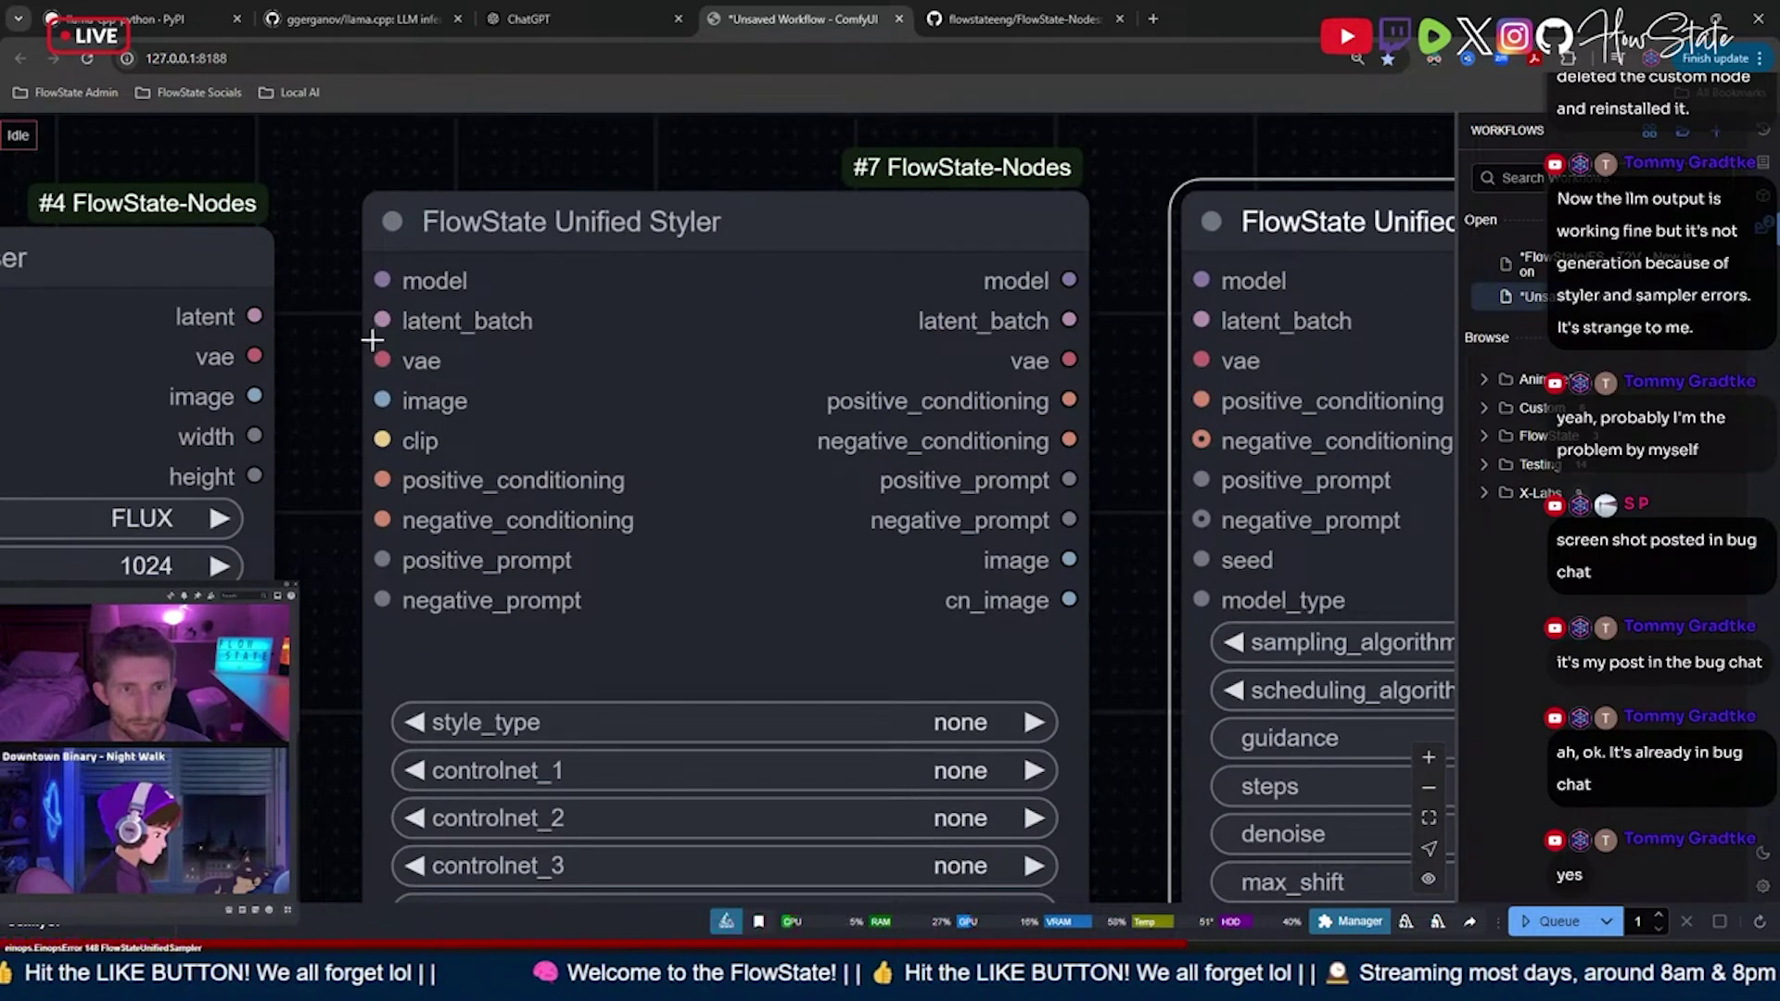
- Check the Unified Styler example image in the FlowState-Nodes README, then go back to the unsaved workflow
{"action": "left_click", "coordinate": [970, 20]}
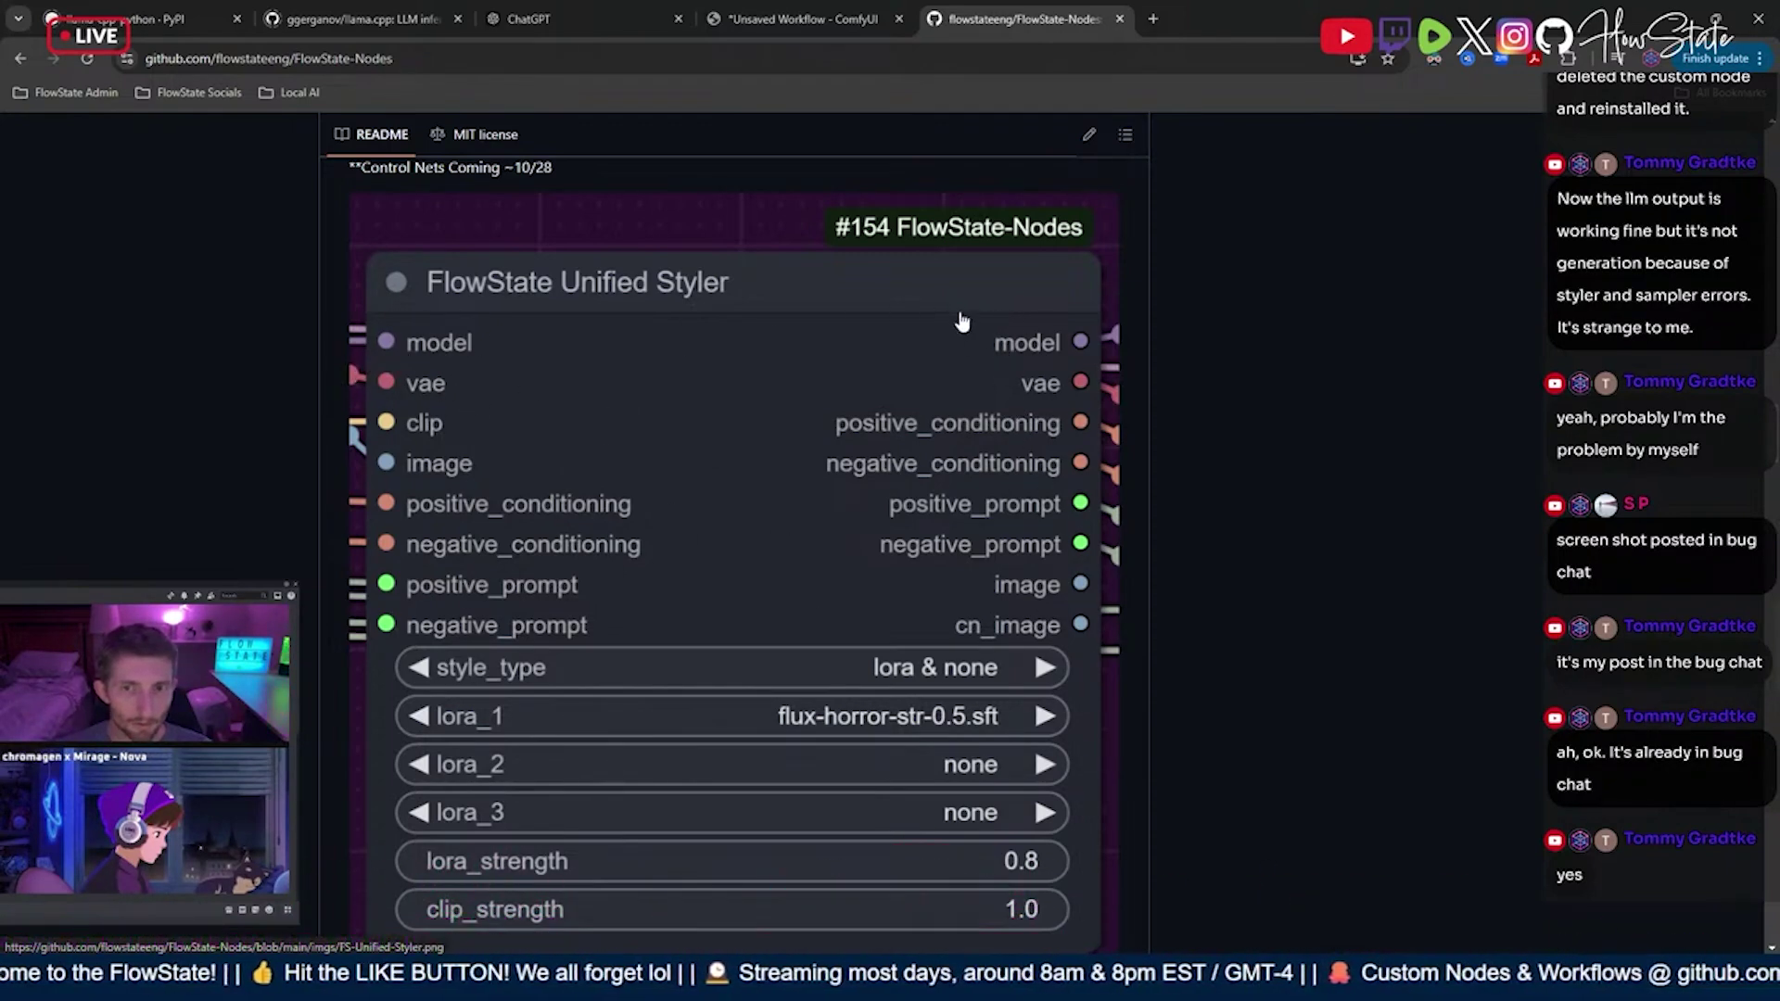
{"action": "left_click", "coordinate": [787, 24]}
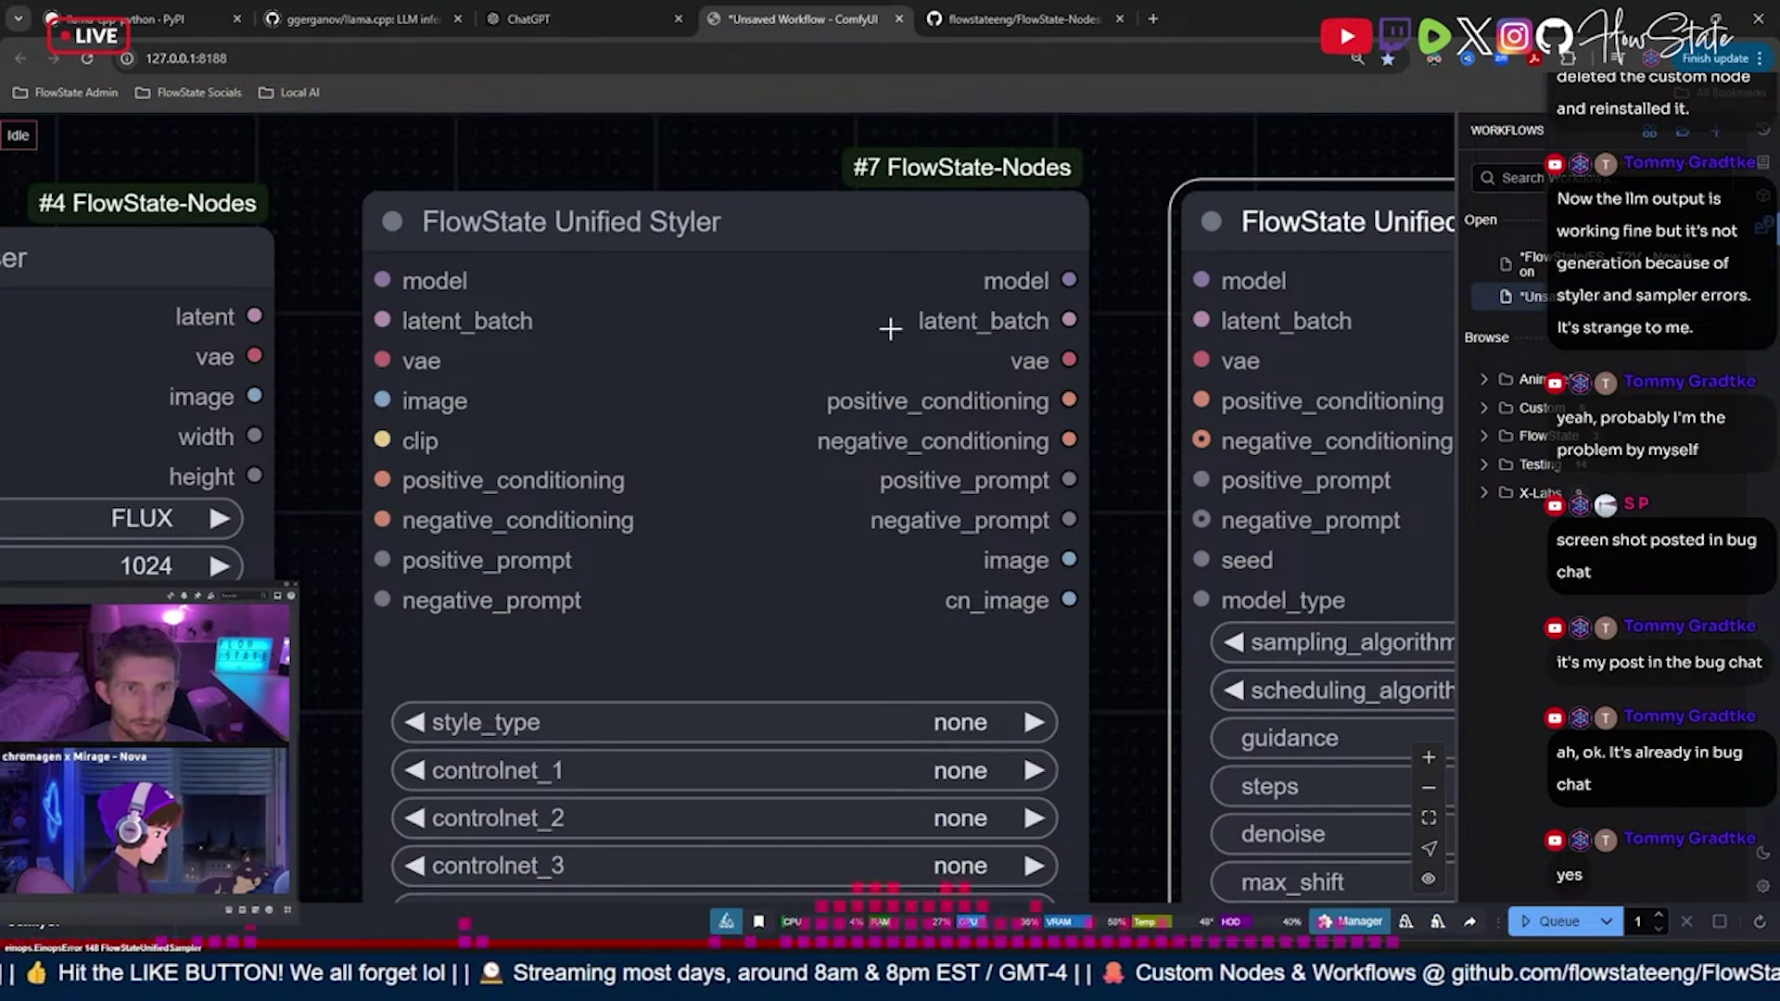
- Link the Latent Chooser's latent, vae and image into the Styler, and pass latent_batch to the Sampler
{"action": "left_click_drag", "start_coordinate": [254, 316], "coordinate": [380, 320]}
{"action": "left_click_drag", "start_coordinate": [1069, 320], "coordinate": [1189, 321]}
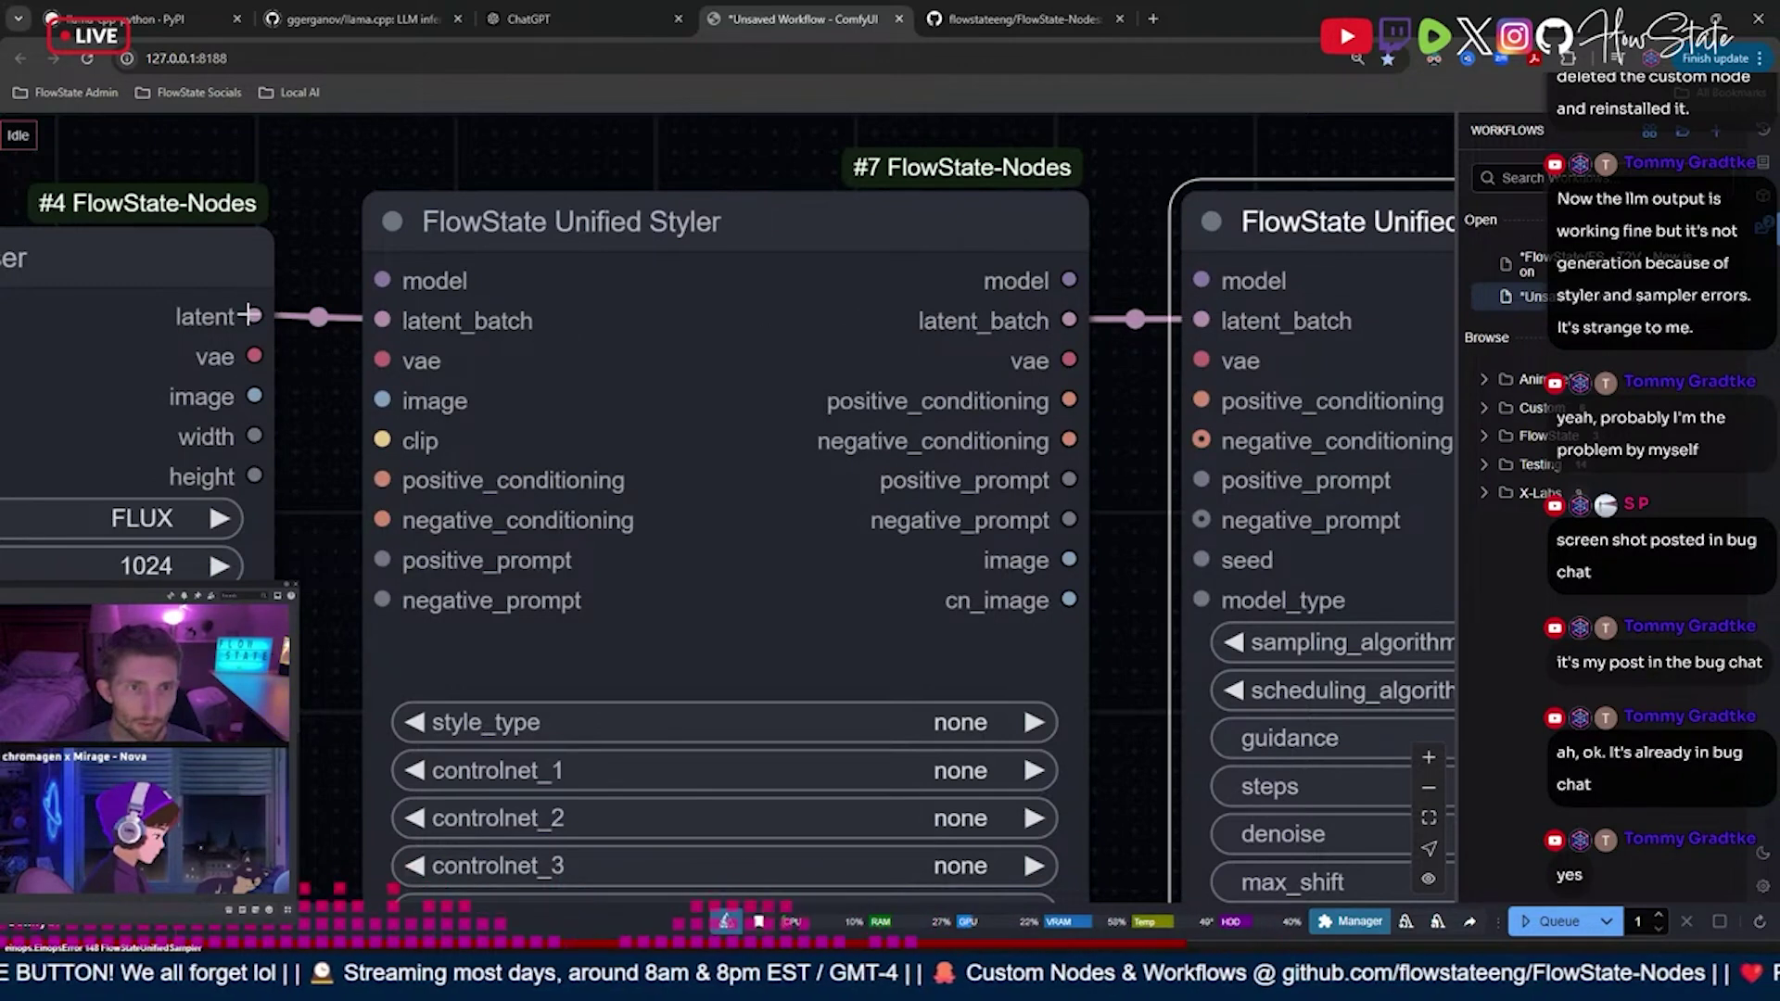
{"action": "left_click_drag", "start_coordinate": [254, 316], "coordinate": [989, 231]}
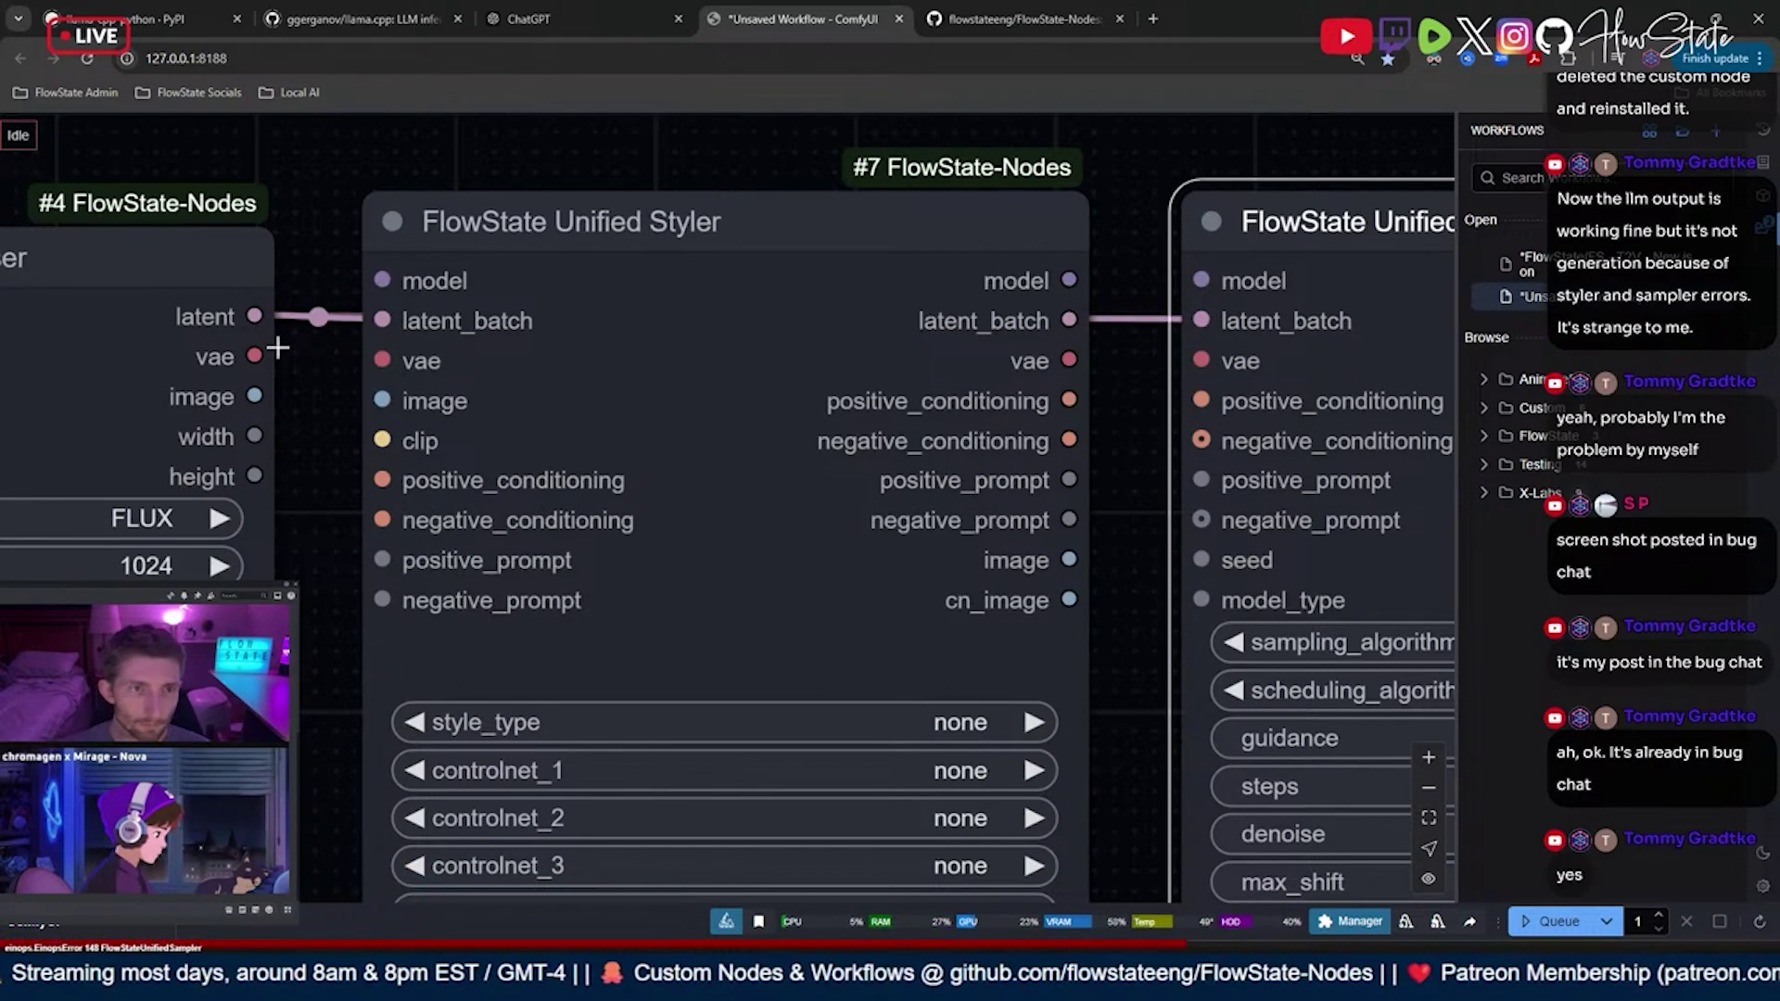
{"action": "left_click_drag", "start_coordinate": [253, 355], "coordinate": [391, 356]}
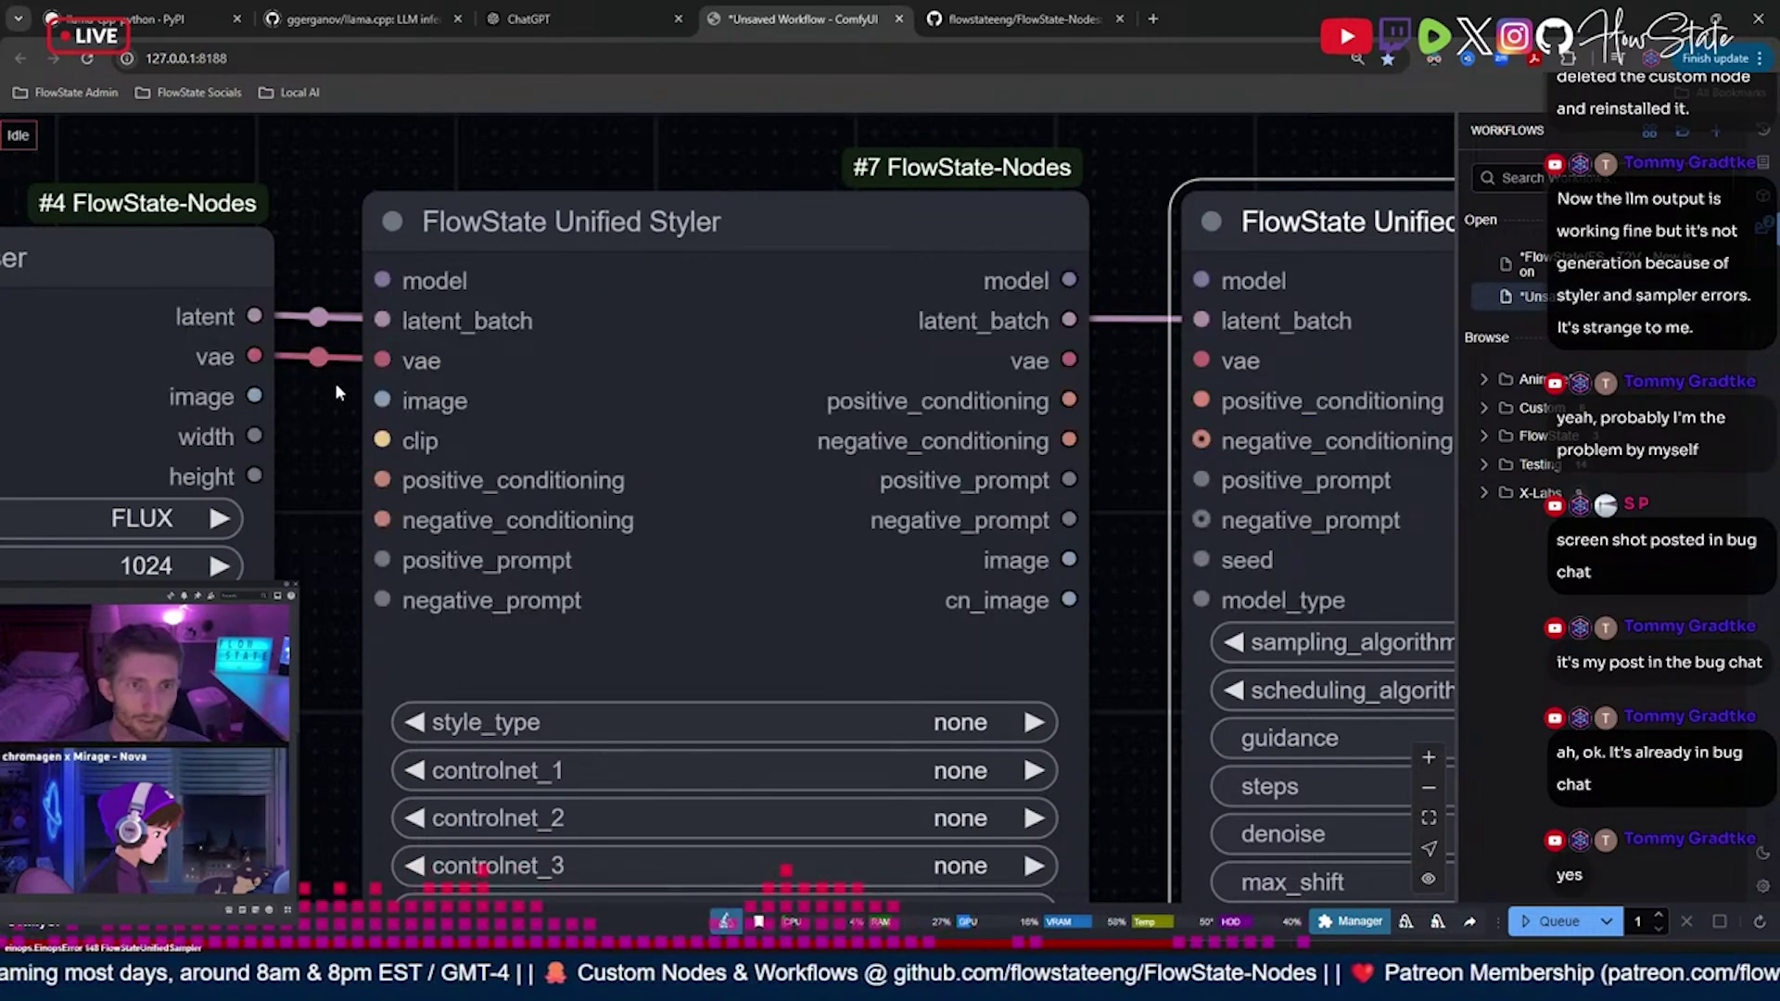
{"action": "left_click_drag", "start_coordinate": [260, 395], "coordinate": [387, 402]}
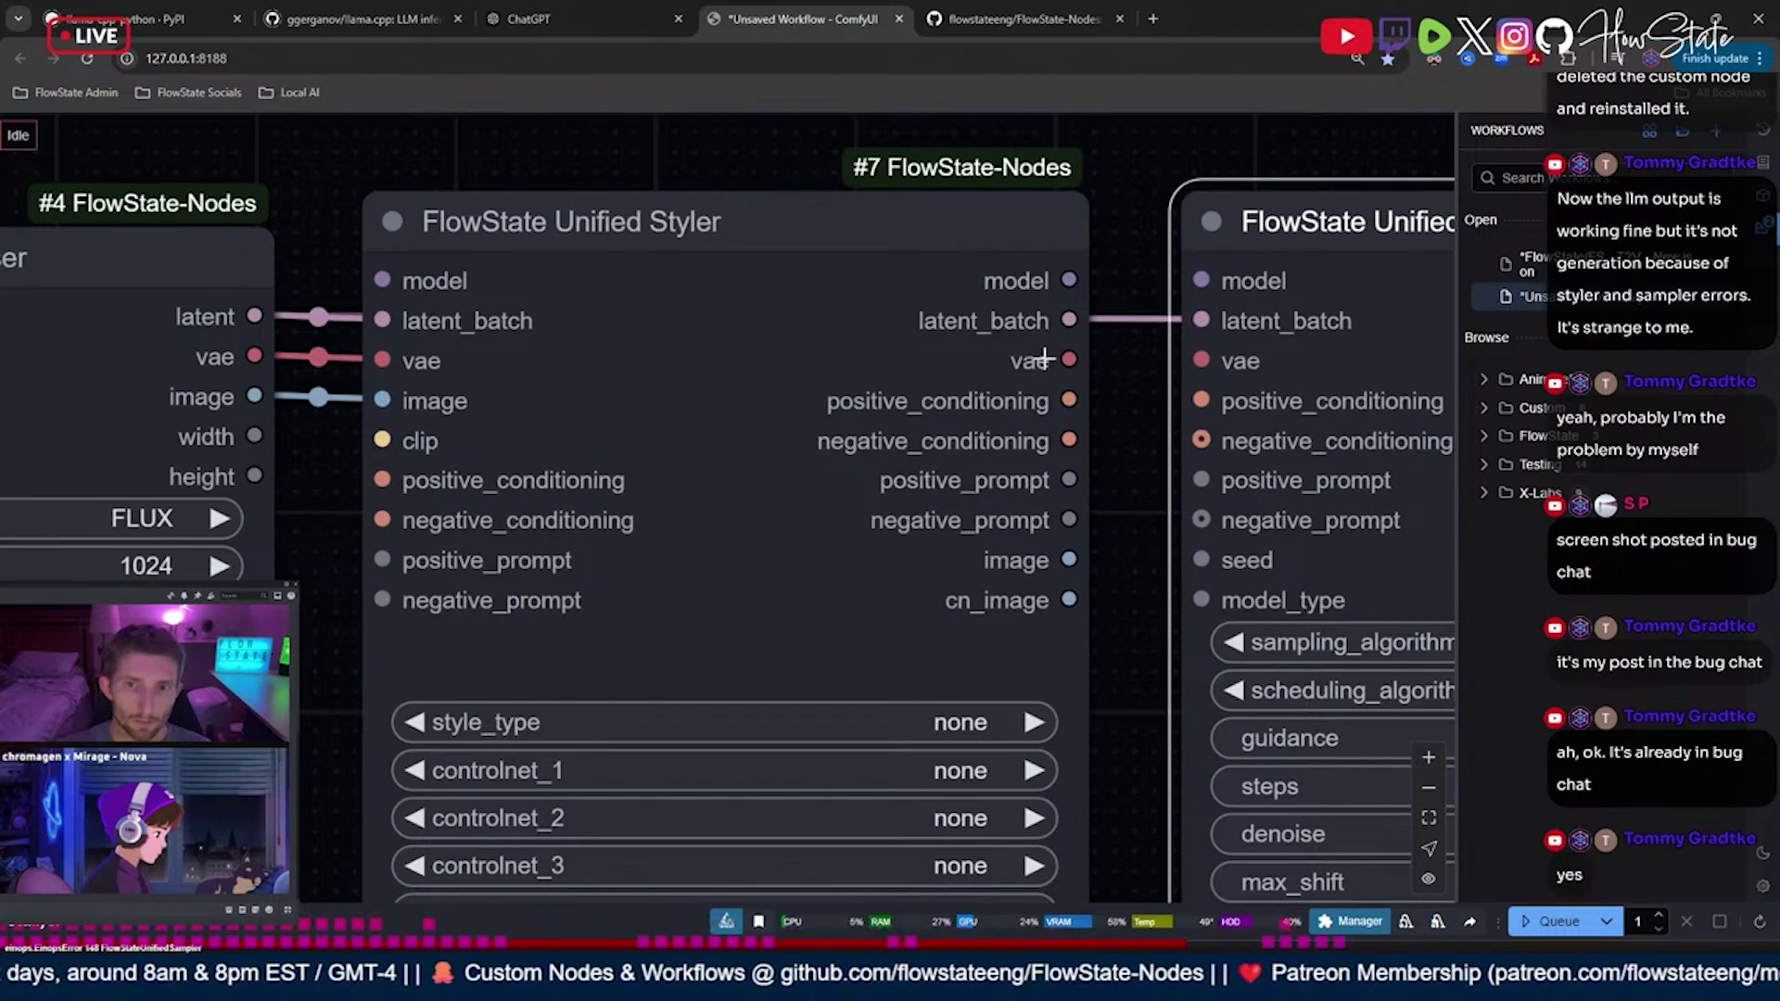
- Connect the Styler's vae, positive/negative conditioning and positive/negative prompt outputs to the Sampler
{"action": "left_click_drag", "start_coordinate": [1067, 360], "coordinate": [1201, 360]}
{"action": "left_click_drag", "start_coordinate": [1069, 401], "coordinate": [1202, 400]}
{"action": "left_click_drag", "start_coordinate": [1070, 441], "coordinate": [1202, 440]}
{"action": "left_click_drag", "start_coordinate": [1064, 479], "coordinate": [1202, 480]}
{"action": "left_click_drag", "start_coordinate": [1069, 520], "coordinate": [1201, 517]}
- Route the model from the Model Loader into the Styler, and from the Styler into the Sampler
{"action": "scroll", "coordinate": [1180, 343], "scroll_direction": "down", "scroll_amount": 2}
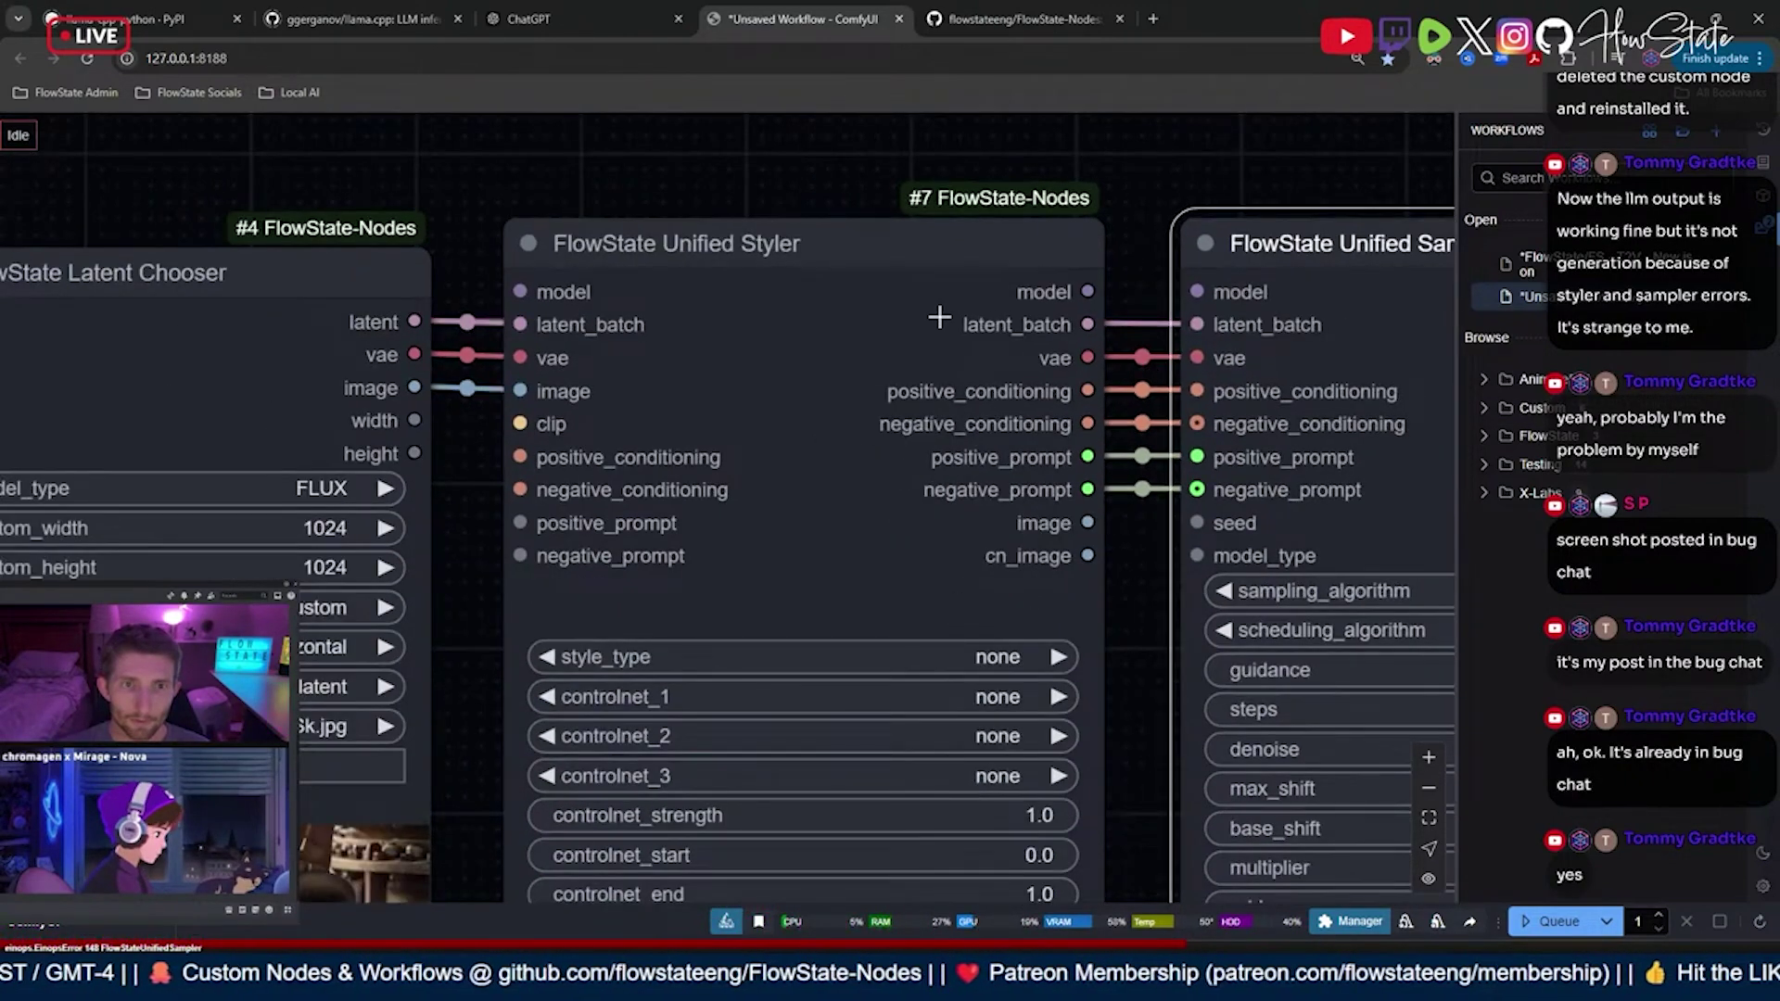
{"action": "scroll", "coordinate": [940, 314], "scroll_direction": "down", "scroll_amount": 1}
{"action": "scroll", "coordinate": [991, 280], "scroll_direction": "down", "scroll_amount": 2}
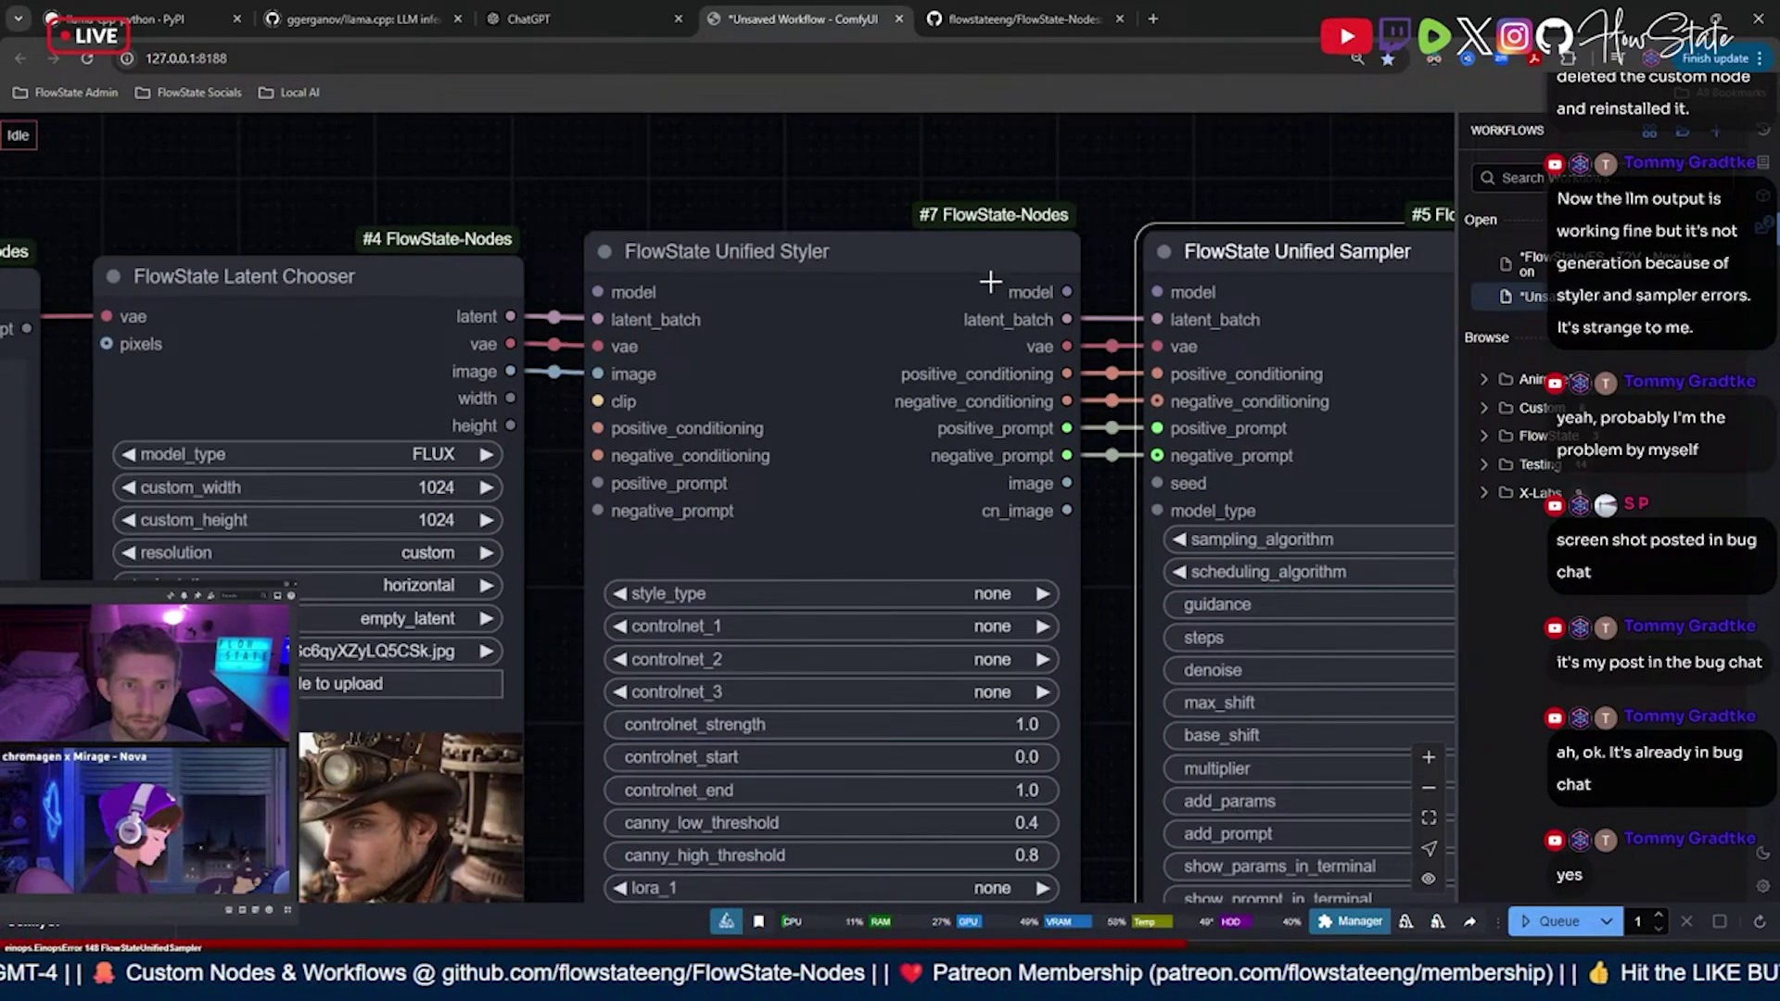
{"action": "scroll", "coordinate": [622, 341], "scroll_direction": "up", "scroll_amount": 2}
{"action": "scroll", "coordinate": [622, 341], "scroll_direction": "up", "scroll_amount": 1}
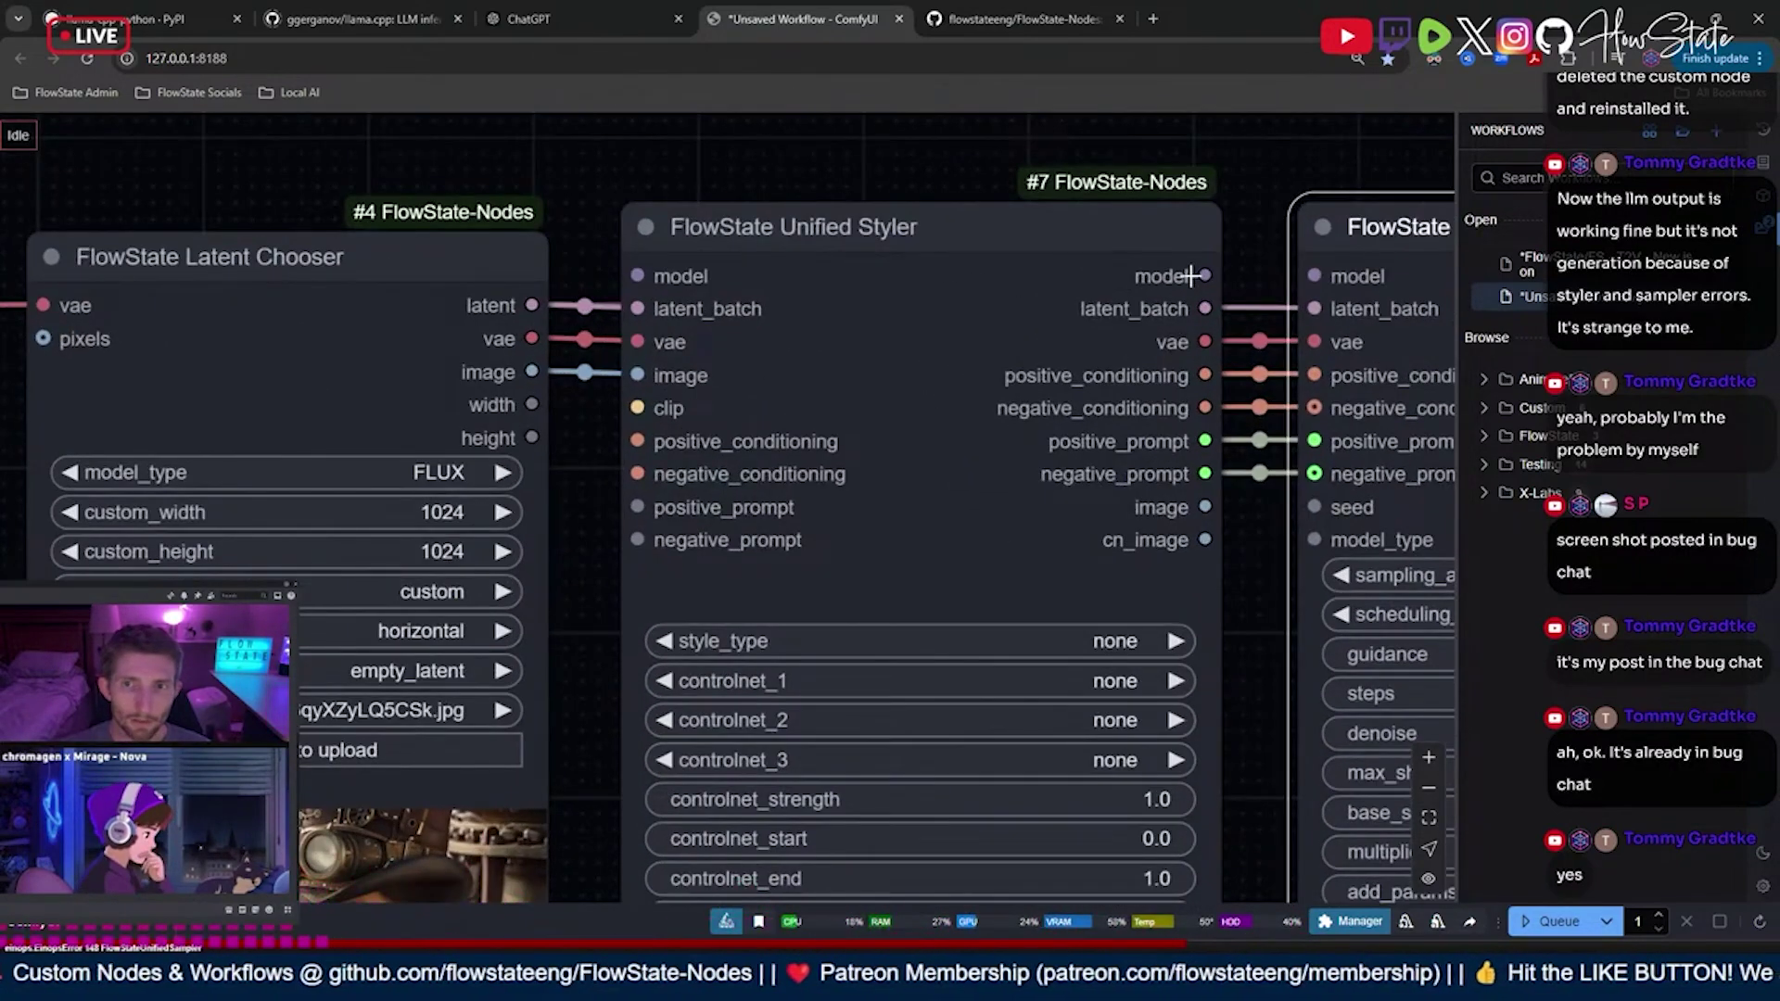
{"action": "left_click_drag", "start_coordinate": [1203, 276], "coordinate": [1315, 275]}
{"action": "scroll", "coordinate": [649, 264], "scroll_direction": "down", "scroll_amount": 4}
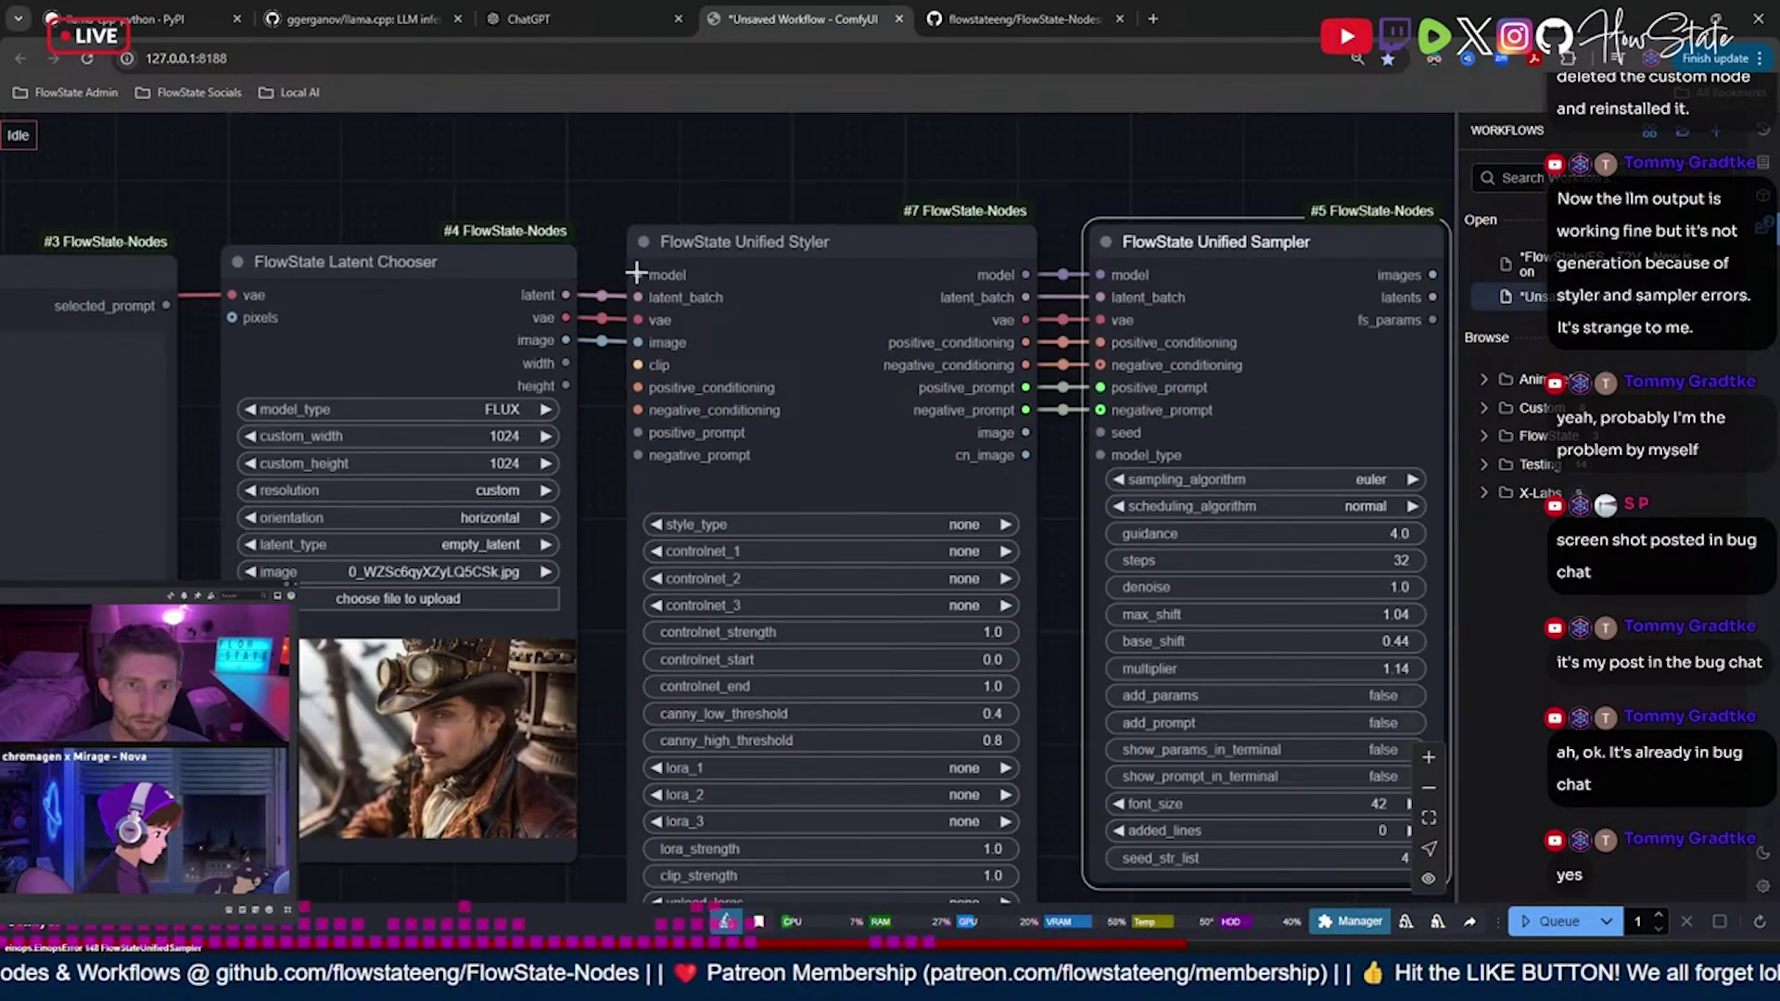
{"action": "left_click_drag", "start_coordinate": [403, 214], "coordinate": [921, 211]}
{"action": "scroll", "coordinate": [920, 211], "scroll_direction": "down", "scroll_amount": 2}
{"action": "left_click_drag", "start_coordinate": [692, 219], "coordinate": [844, 220]}
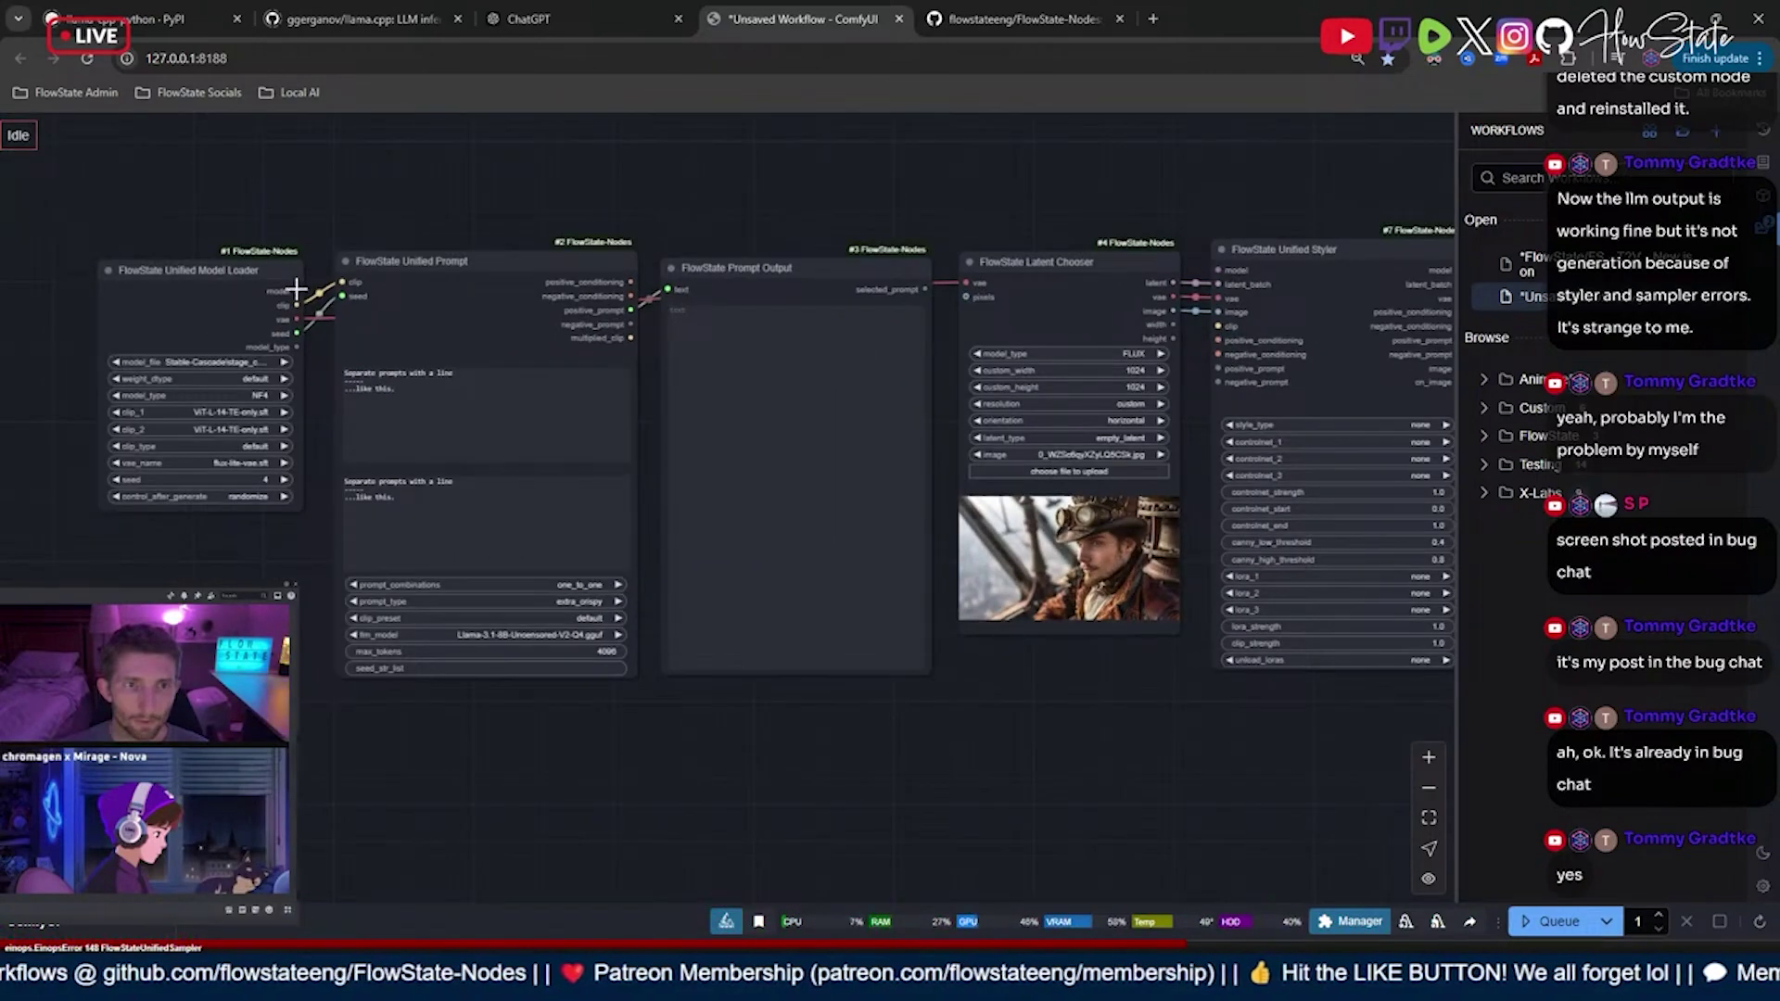
{"action": "left_click_drag", "start_coordinate": [297, 290], "coordinate": [1214, 271]}
{"action": "scroll", "coordinate": [932, 260], "scroll_direction": "up", "scroll_amount": 8}
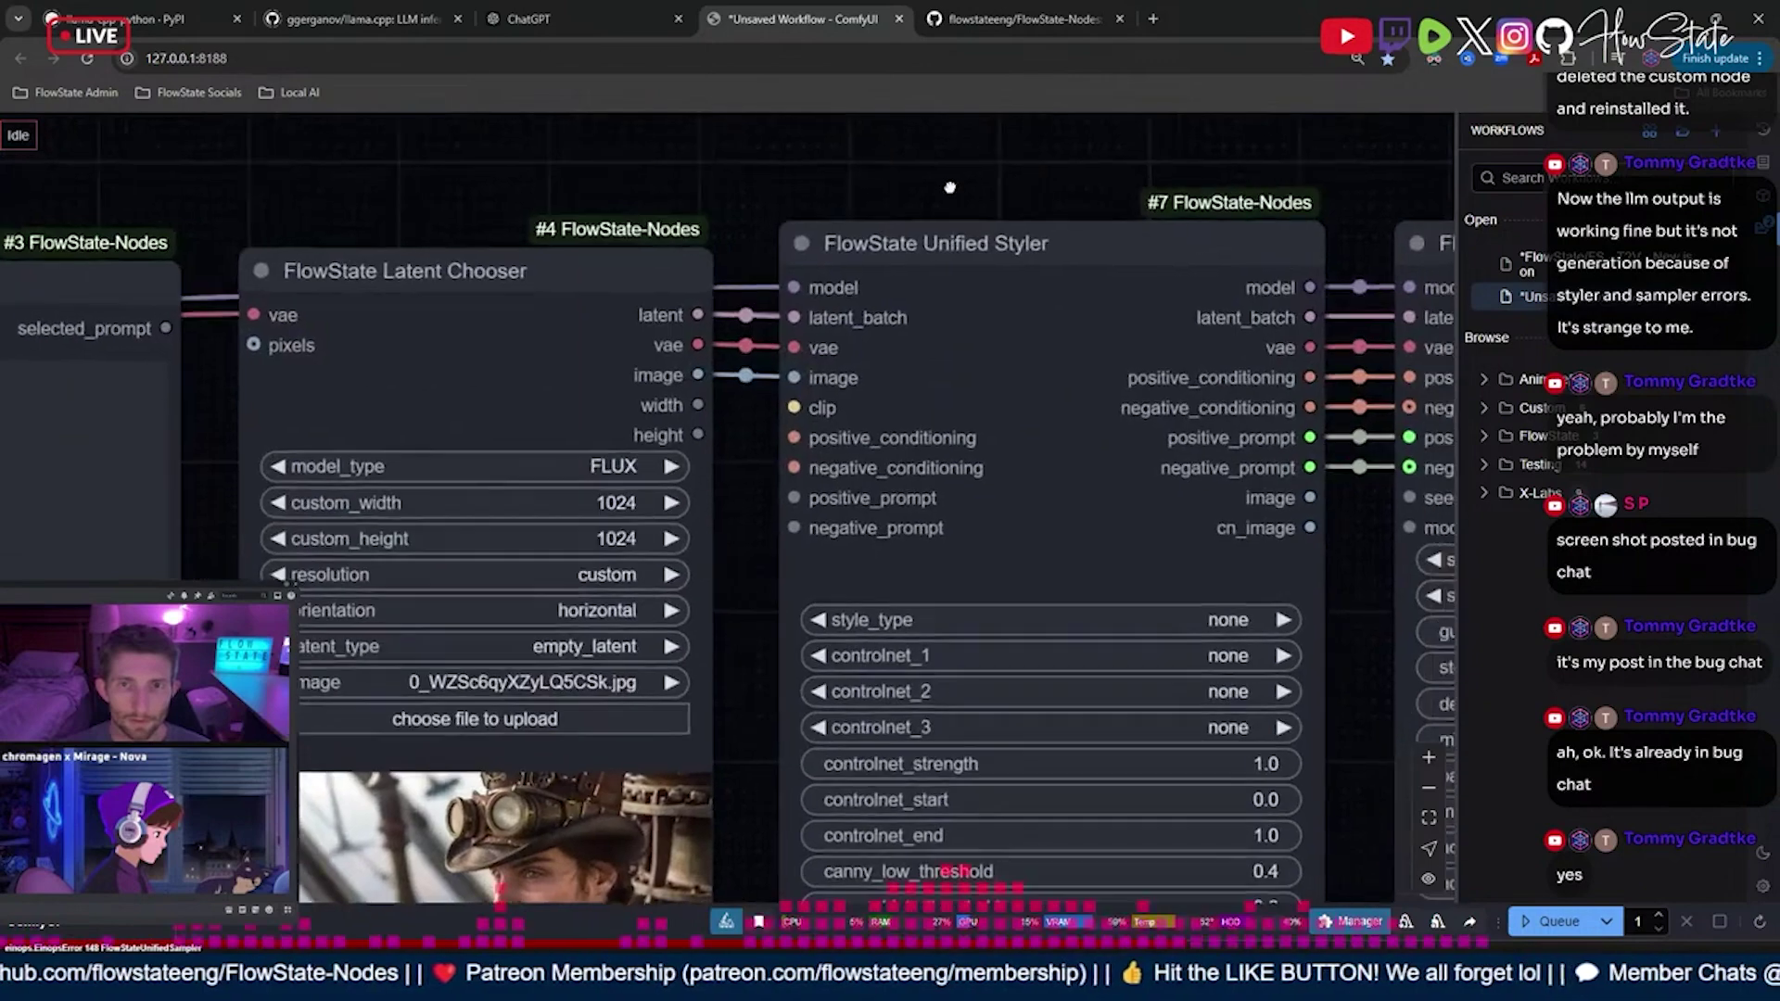
{"action": "left_click_drag", "start_coordinate": [950, 187], "coordinate": [708, 202]}
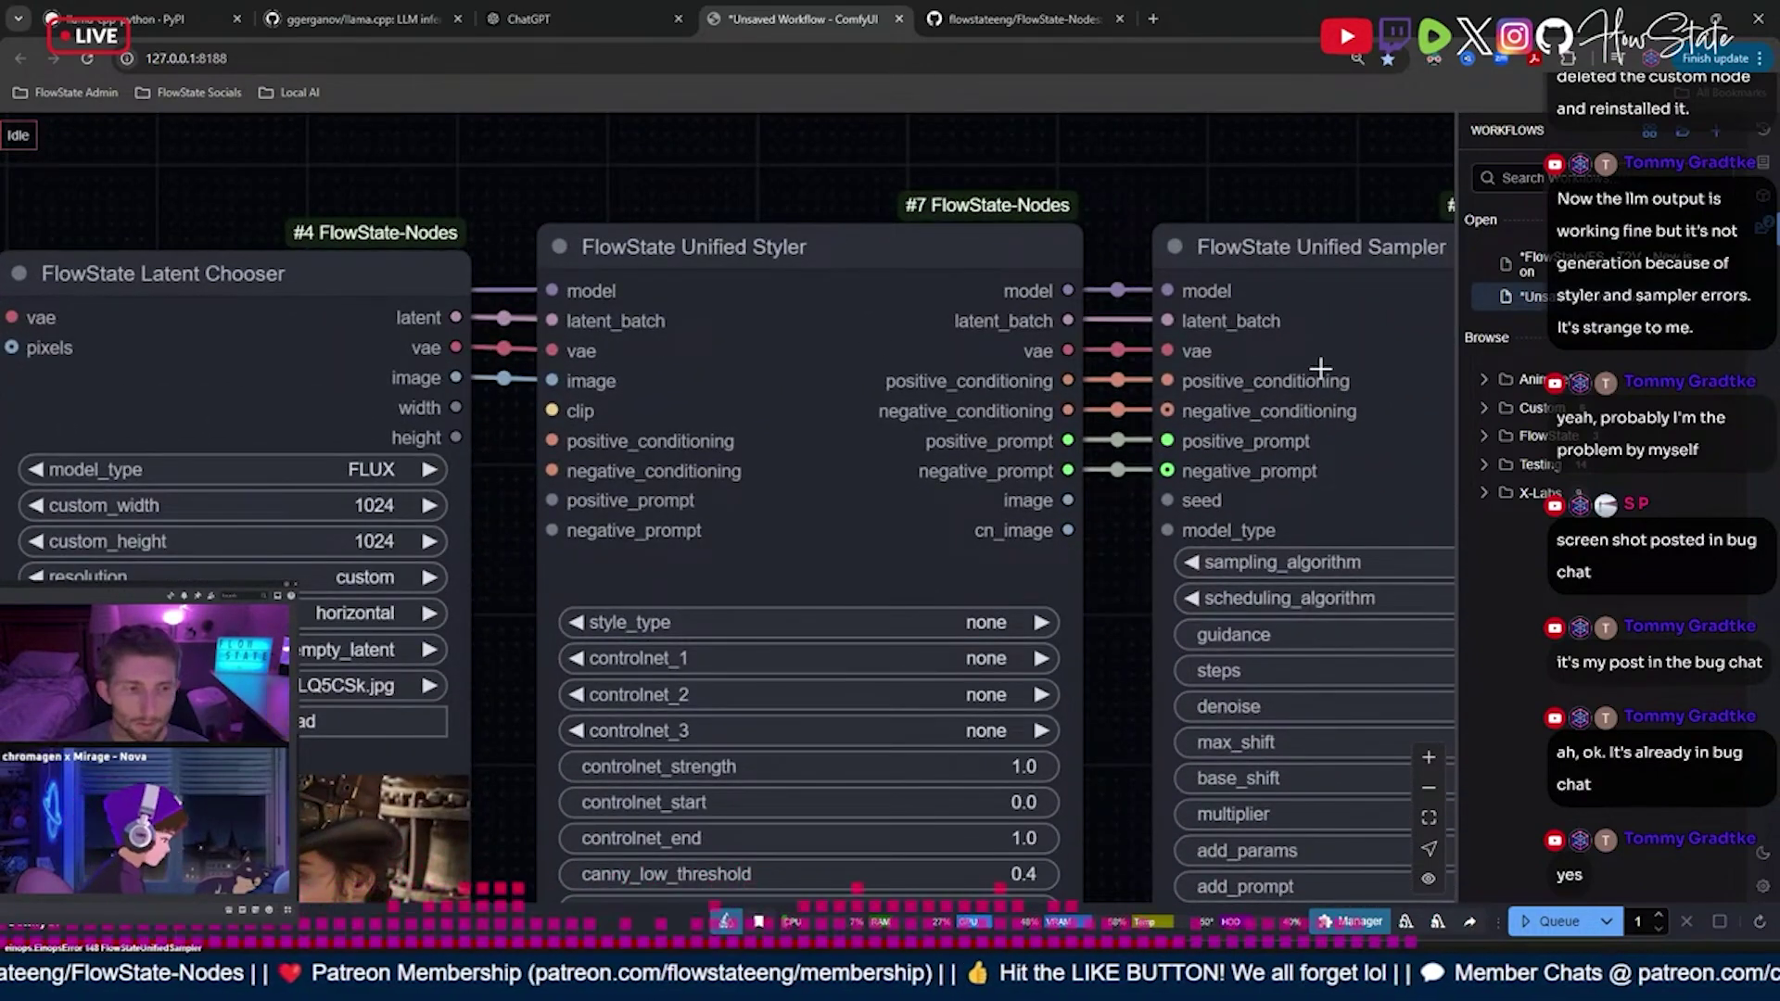
- Feed the prompt node's multiplied_clip, positive/negative conditioning and positive_prompt into the Styler
{"action": "scroll", "coordinate": [1269, 320], "scroll_direction": "down", "scroll_amount": 6}
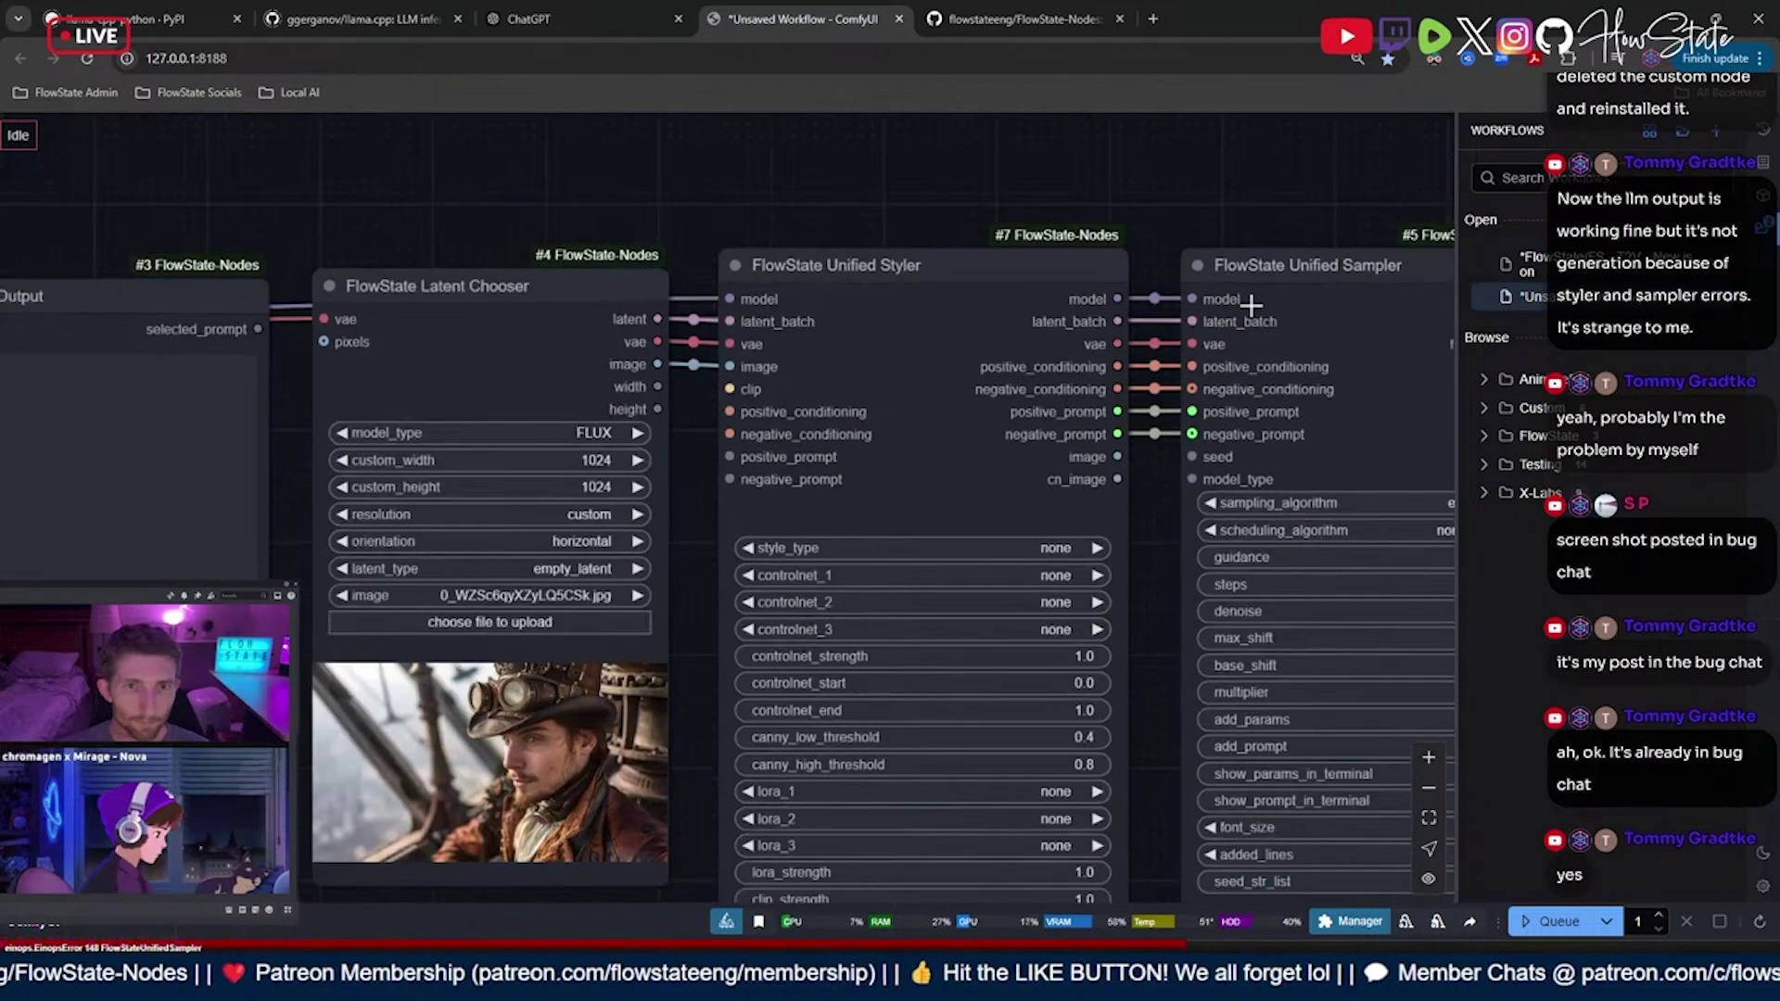
{"action": "scroll", "coordinate": [862, 371], "scroll_direction": "up", "scroll_amount": 5}
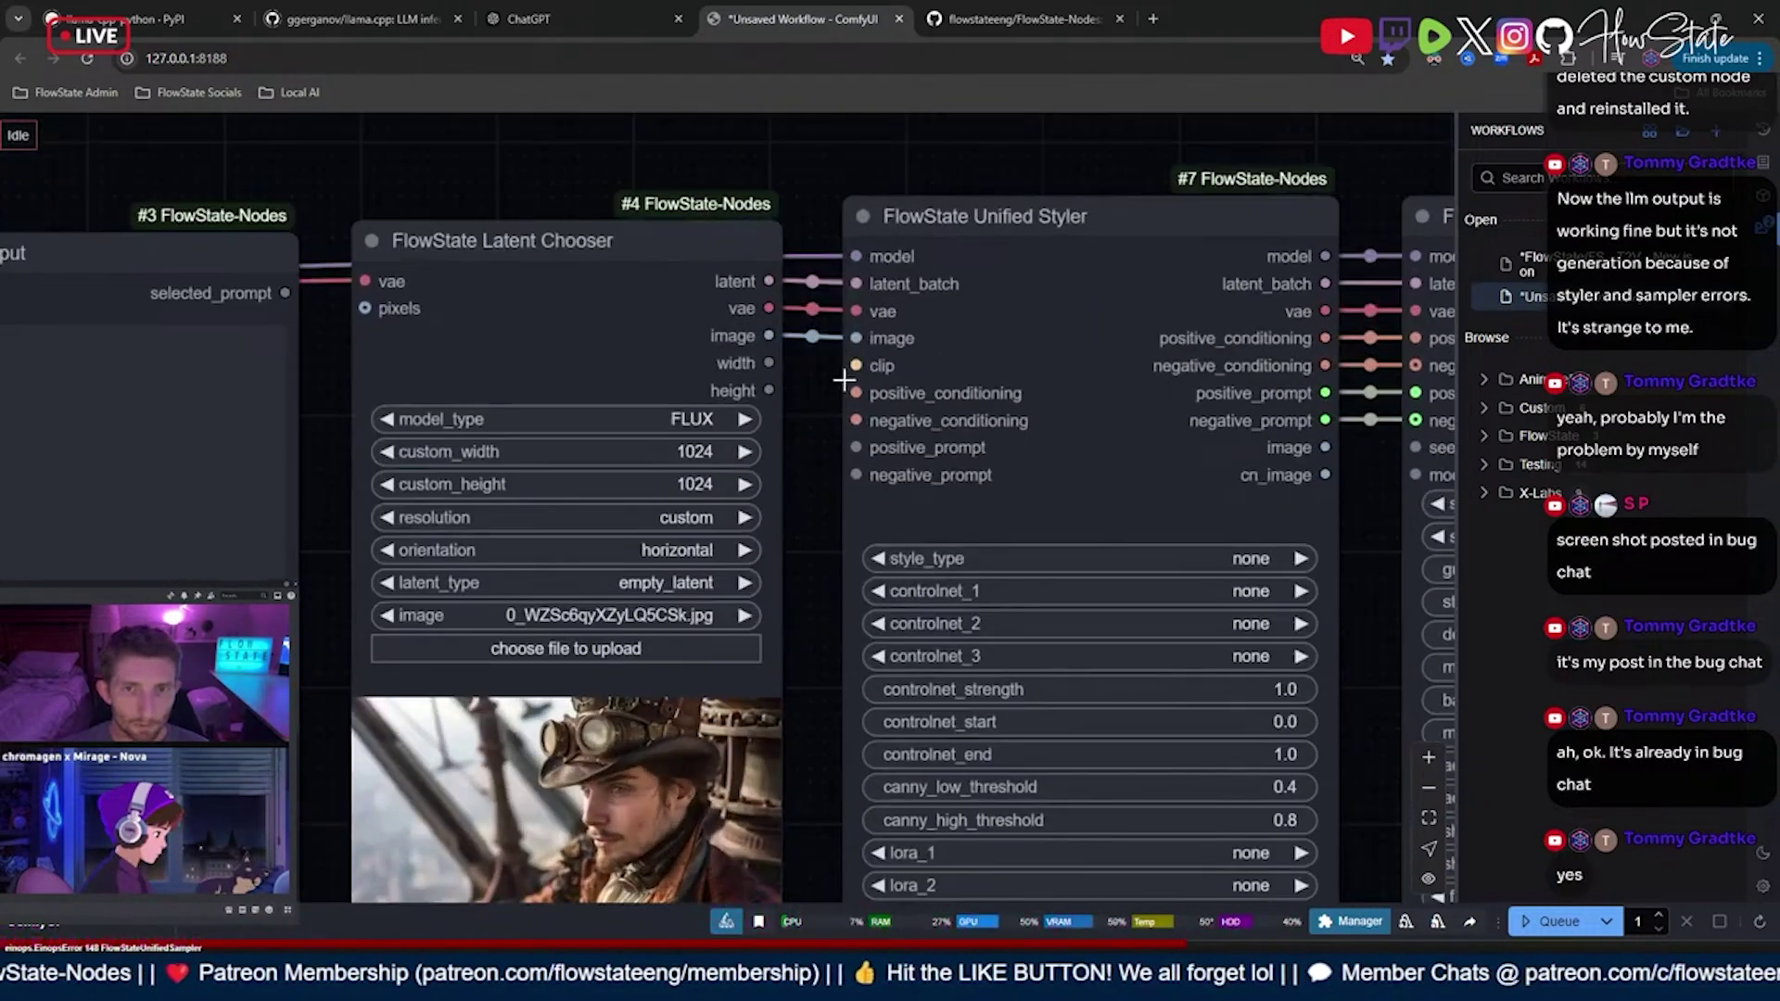
{"action": "scroll", "coordinate": [932, 347], "scroll_direction": "down", "scroll_amount": 4}
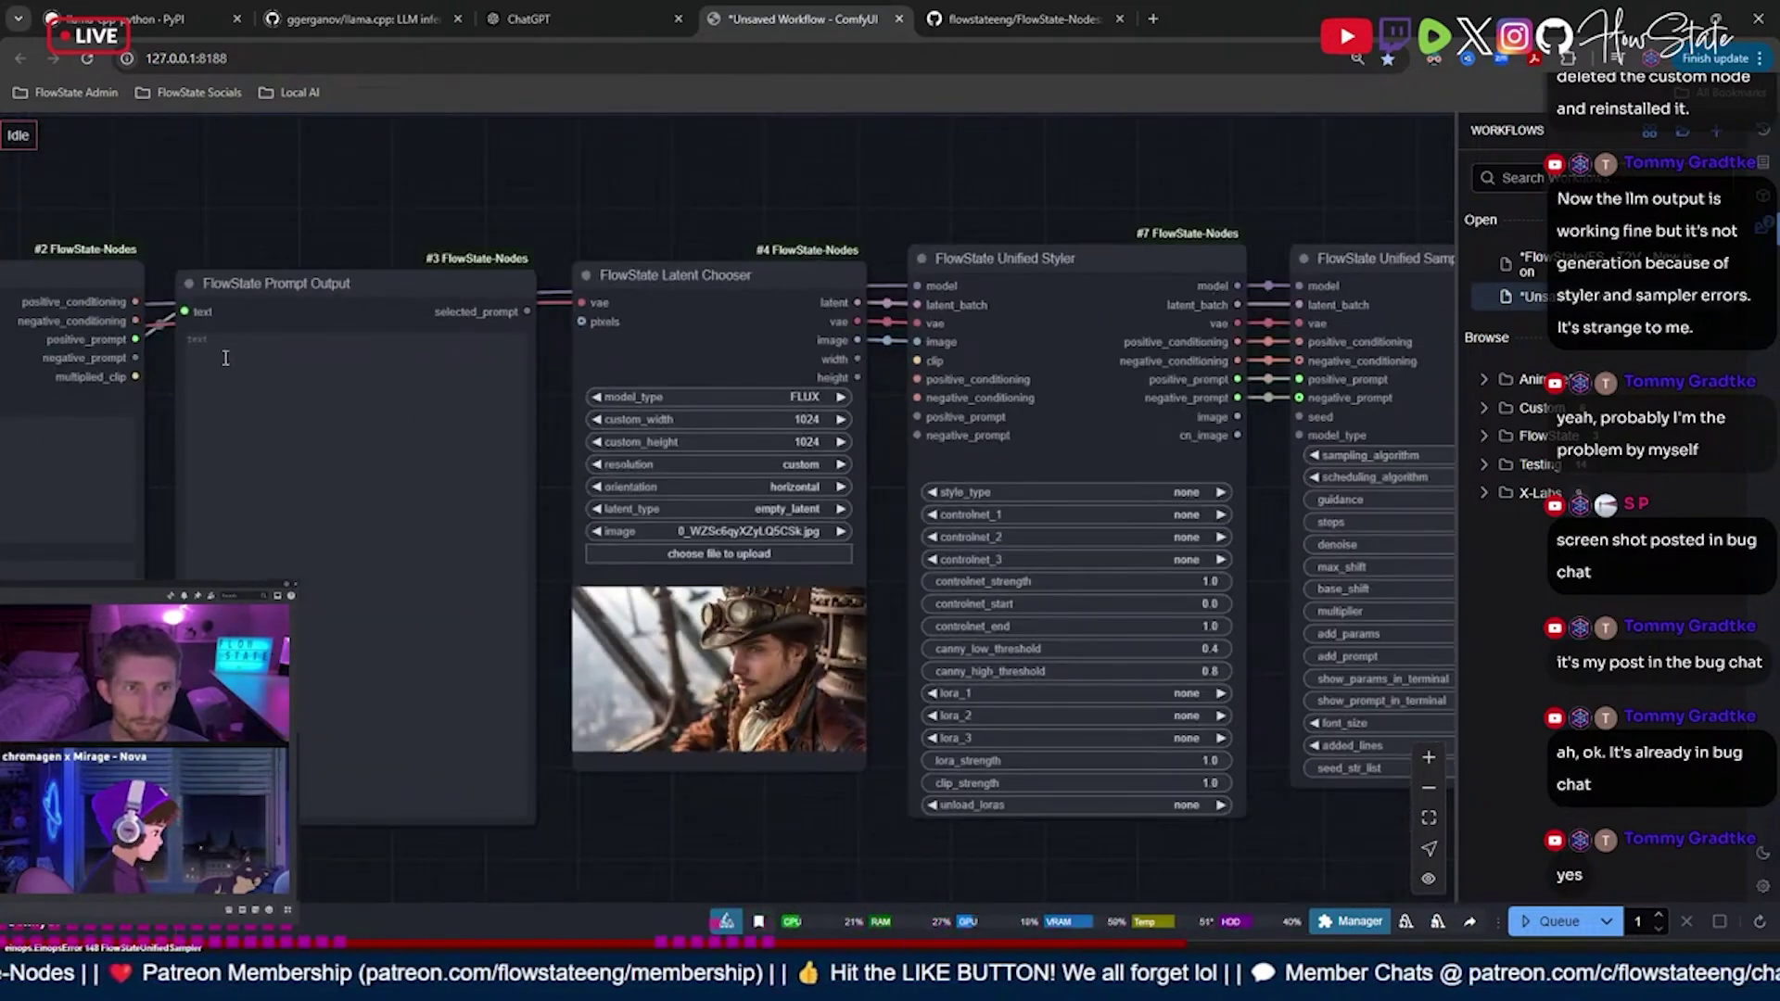
{"action": "left_click", "coordinate": [136, 376]}
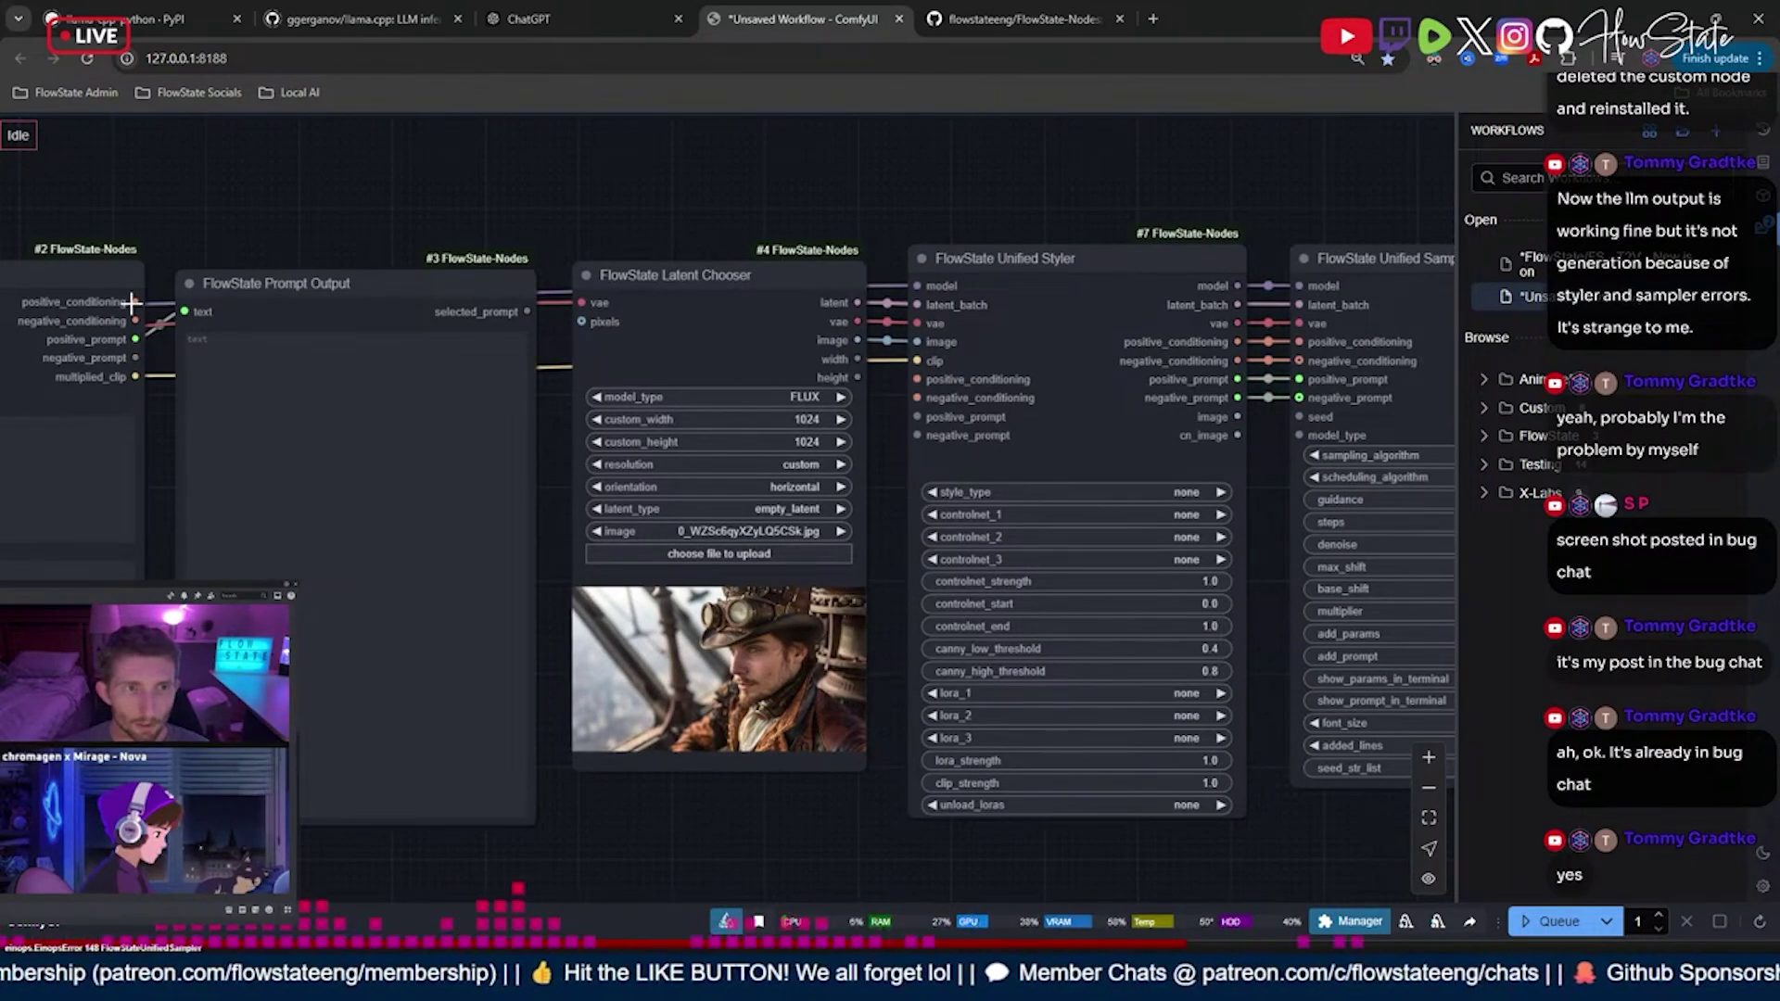
{"action": "left_click_drag", "start_coordinate": [135, 301], "coordinate": [918, 376]}
{"action": "left_click_drag", "start_coordinate": [135, 319], "coordinate": [918, 397]}
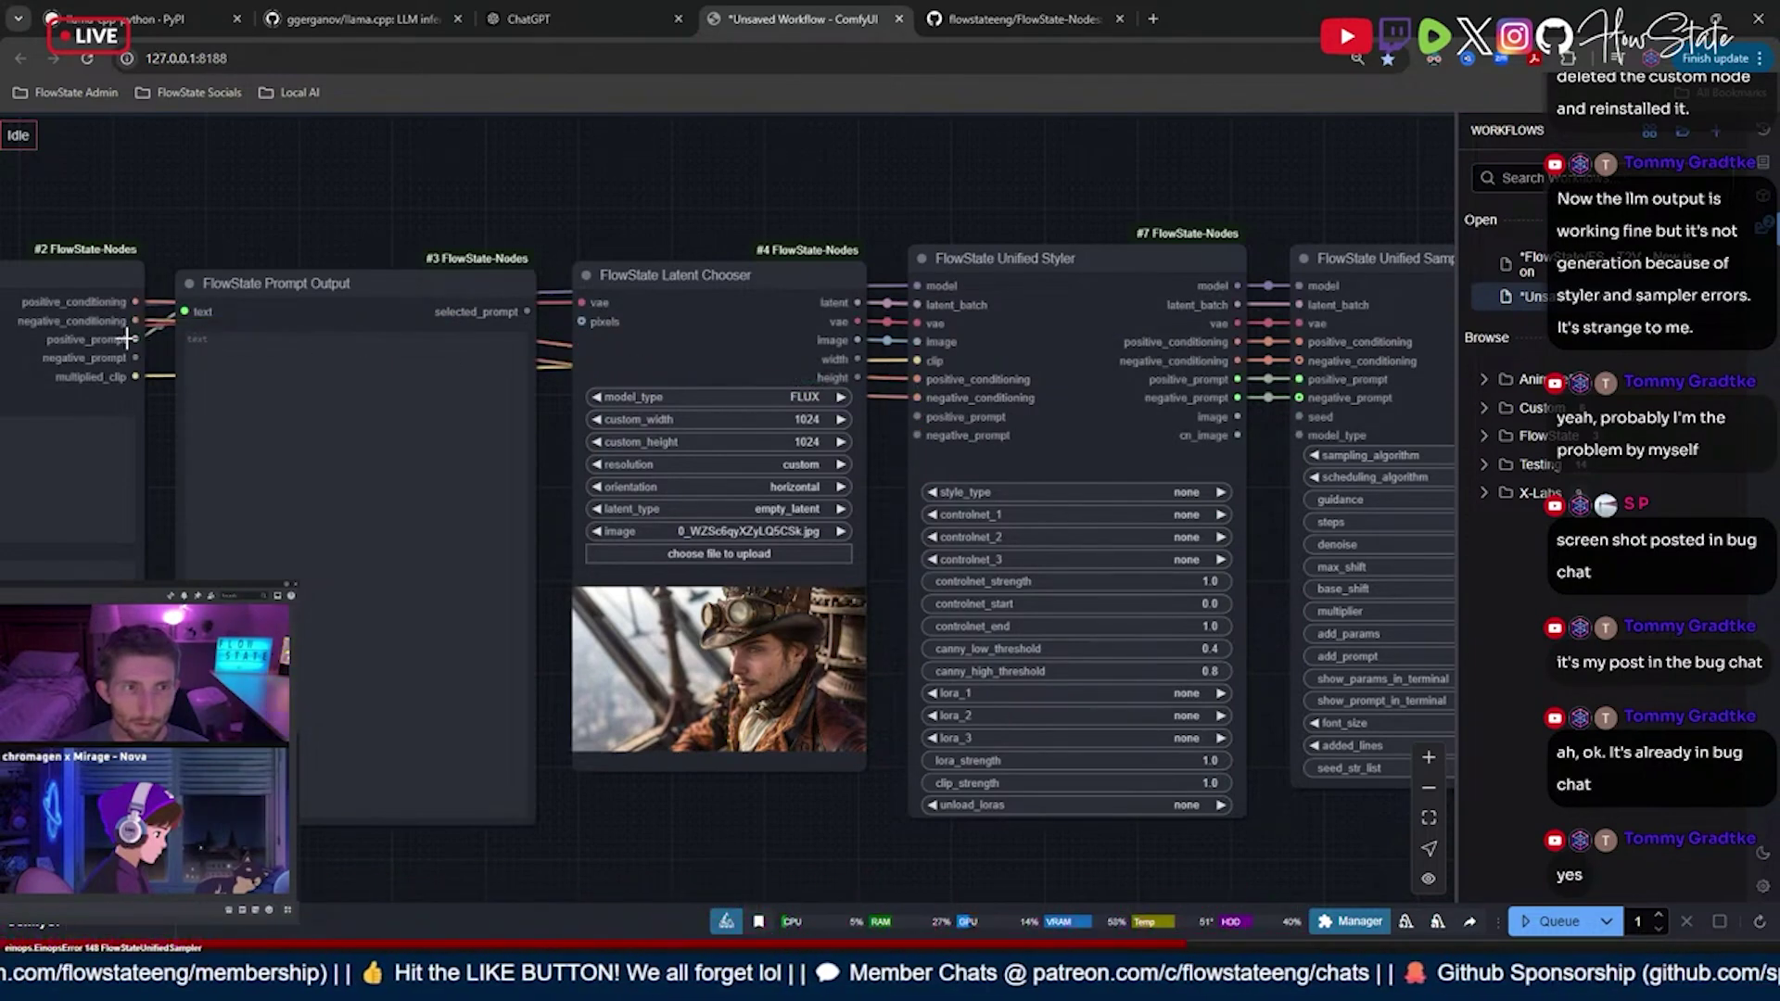
{"action": "left_click_drag", "start_coordinate": [135, 340], "coordinate": [918, 417]}
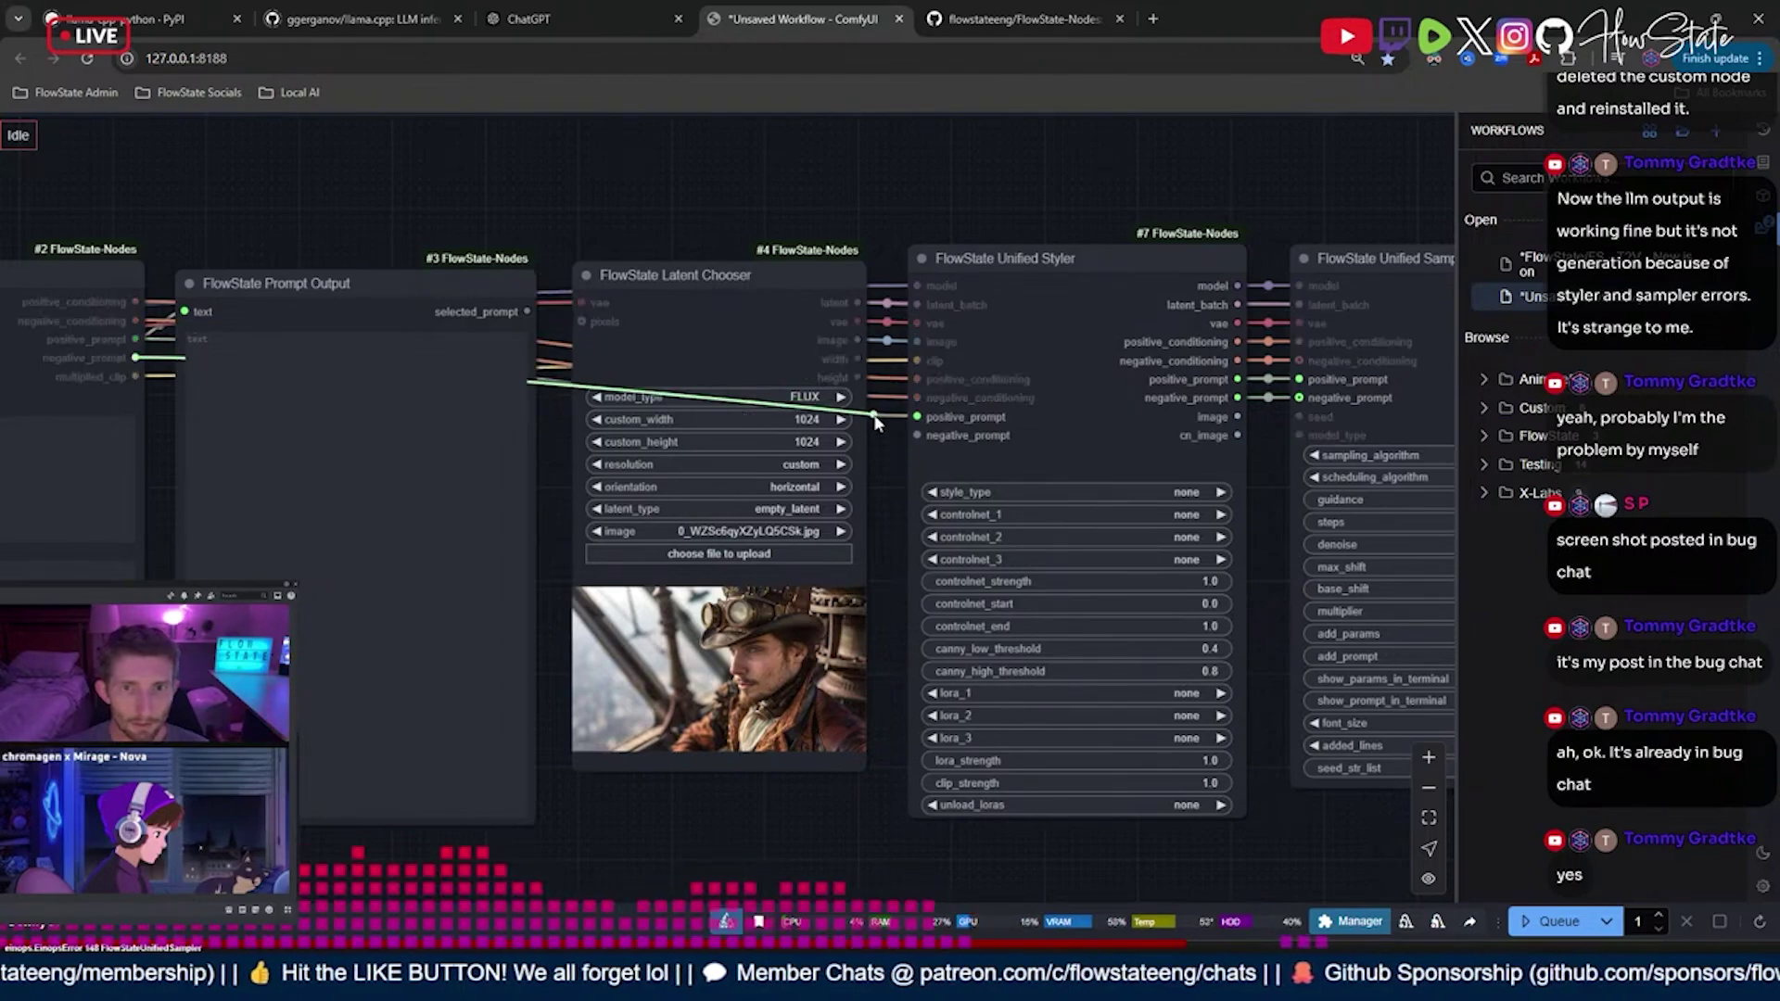